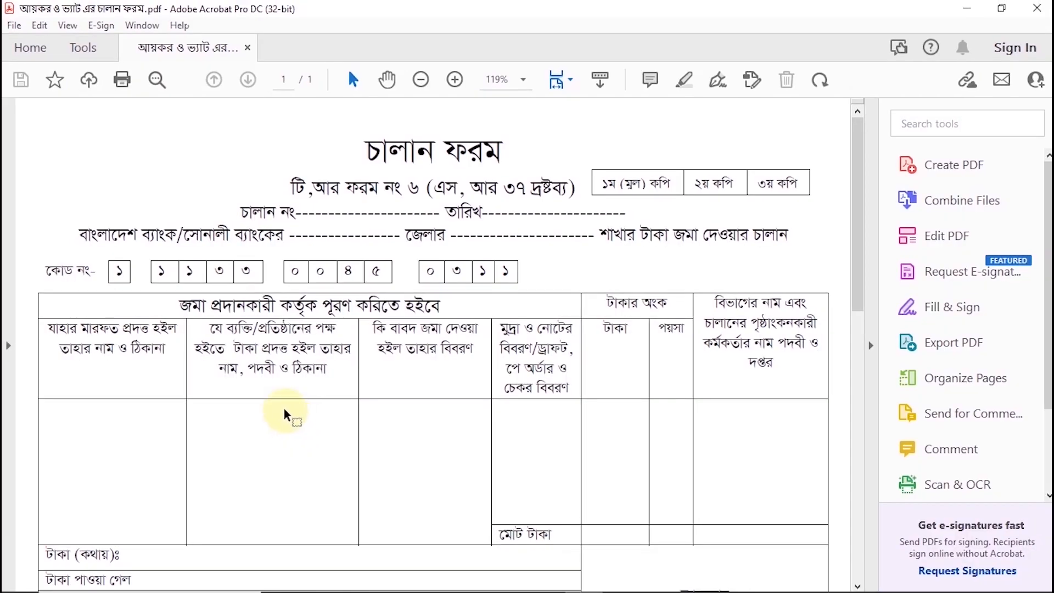
Start the Prepare Form tool on the open challan PDF and generate its form fields automatically
left_click(76, 51)
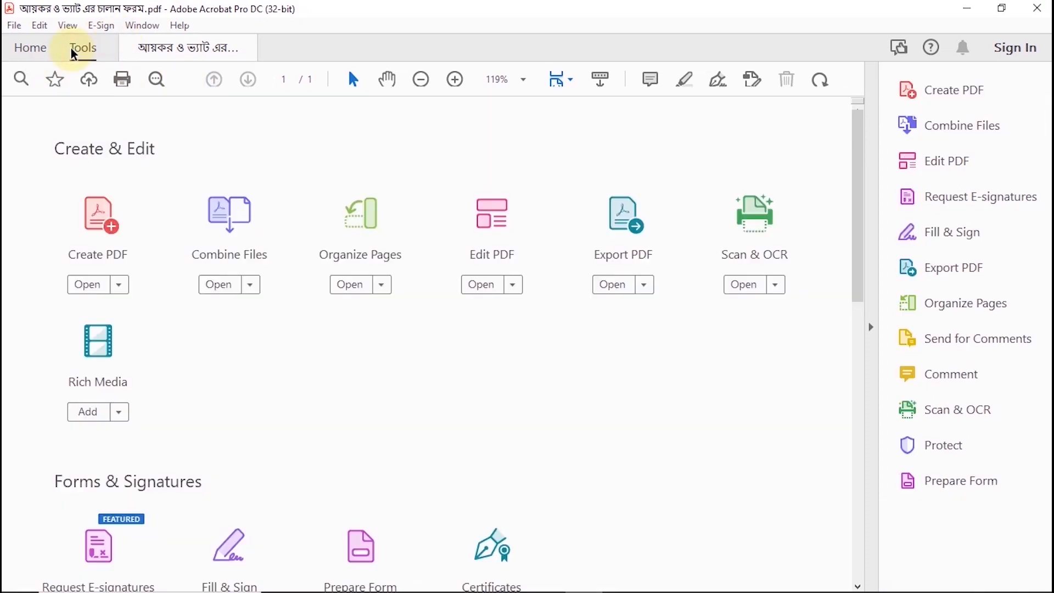
scroll(353, 429, "down", 3)
left_click(362, 506)
left_click(487, 493)
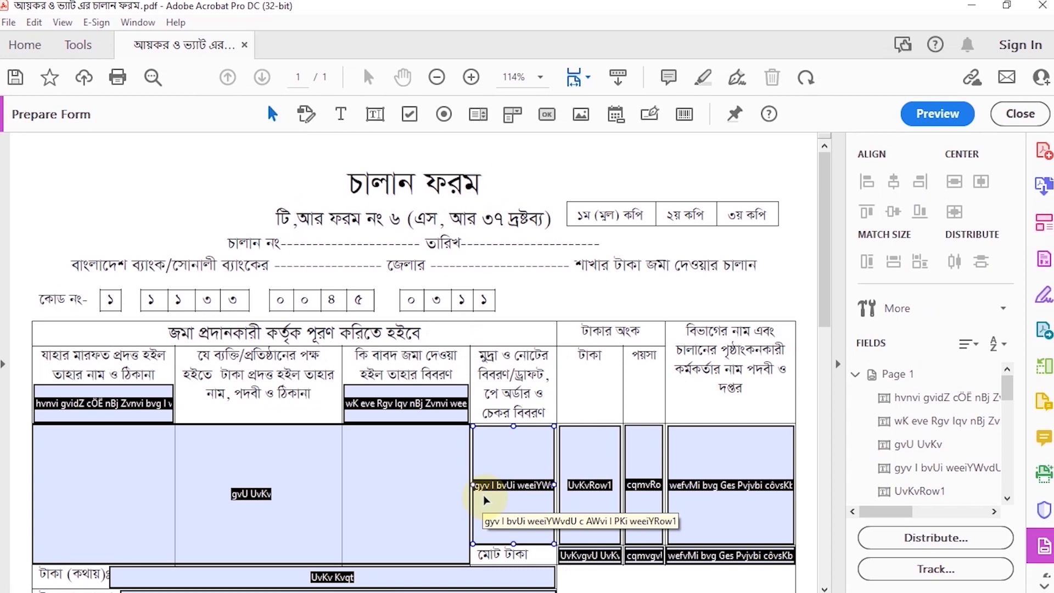
Move the detected fields from the first and third column headers to the blanks after ব্যাংকের and জেলার
left_click(437, 77)
left_click(152, 375)
left_click_drag(152, 375, 337, 248)
left_click_drag(391, 379, 471, 244)
left_click(346, 228, "shift")
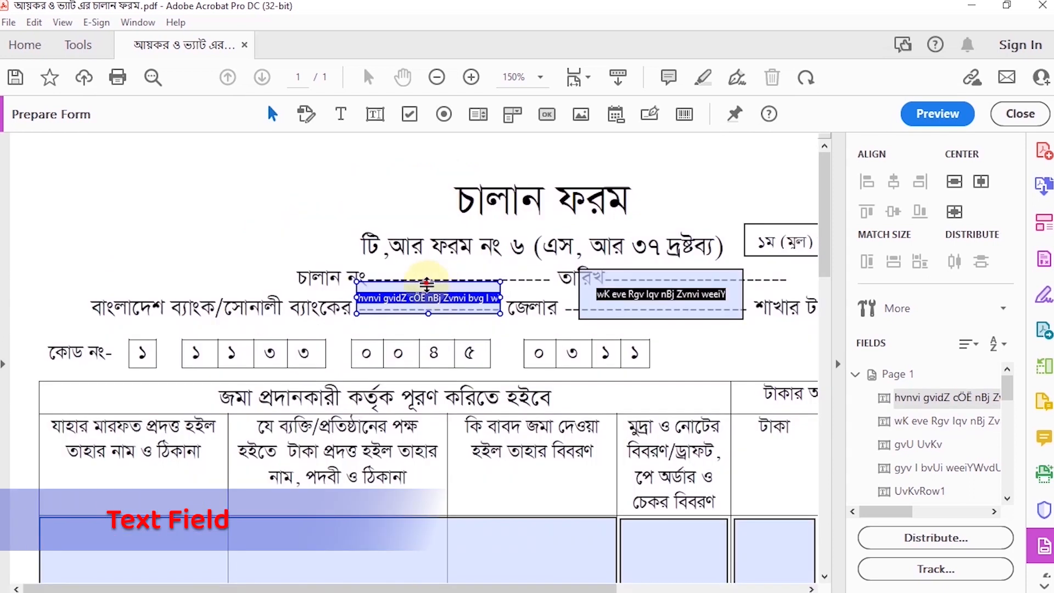
Fit the bank field to the blank after ব্যাংকের and set its text alignment to Center
left_click_drag(427, 282, 427, 282)
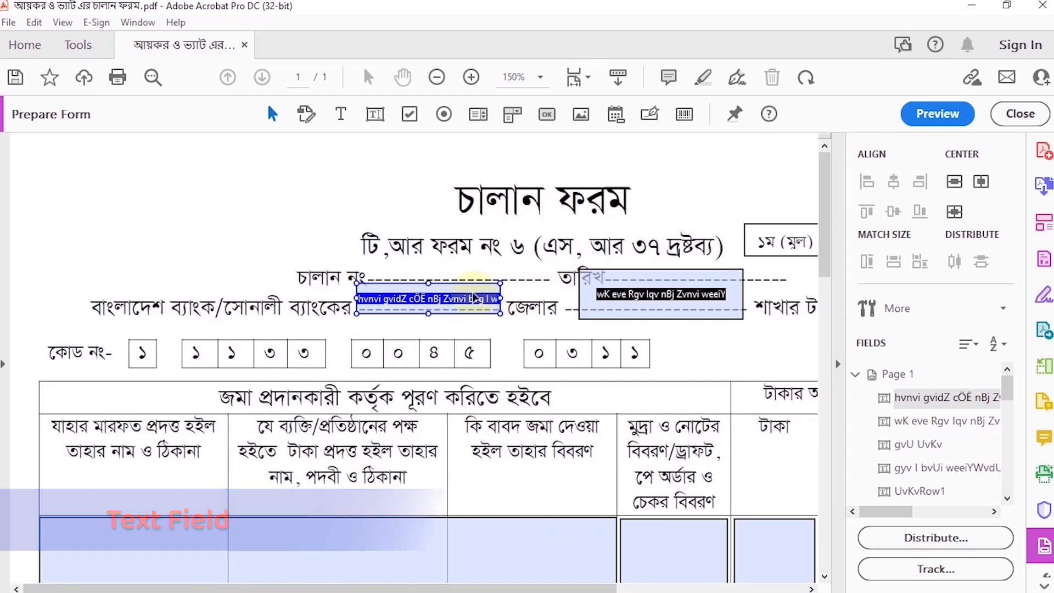
right_click(449, 298)
left_click(524, 198)
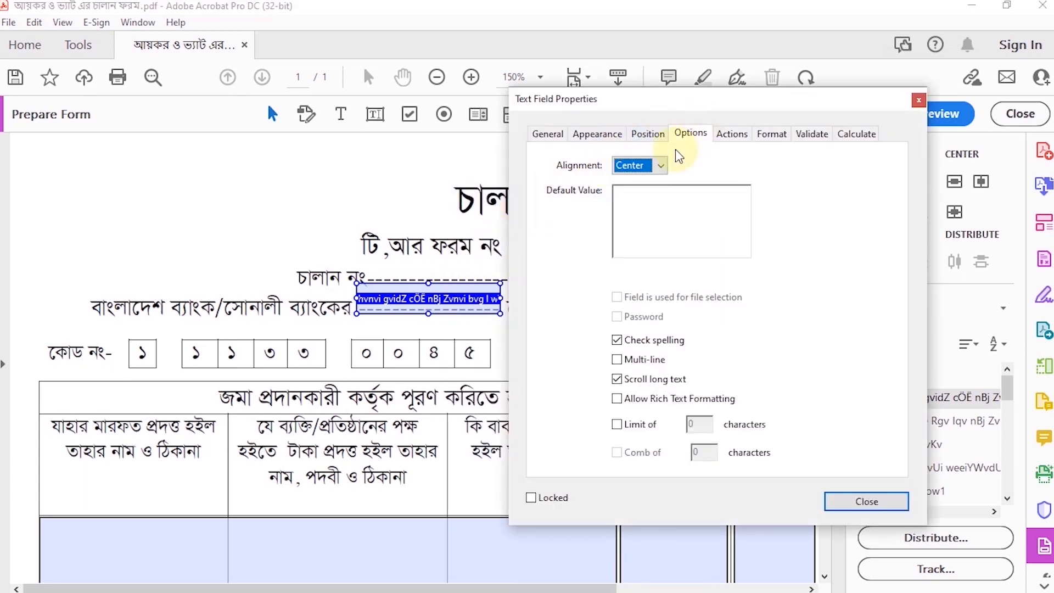
left_click(651, 135)
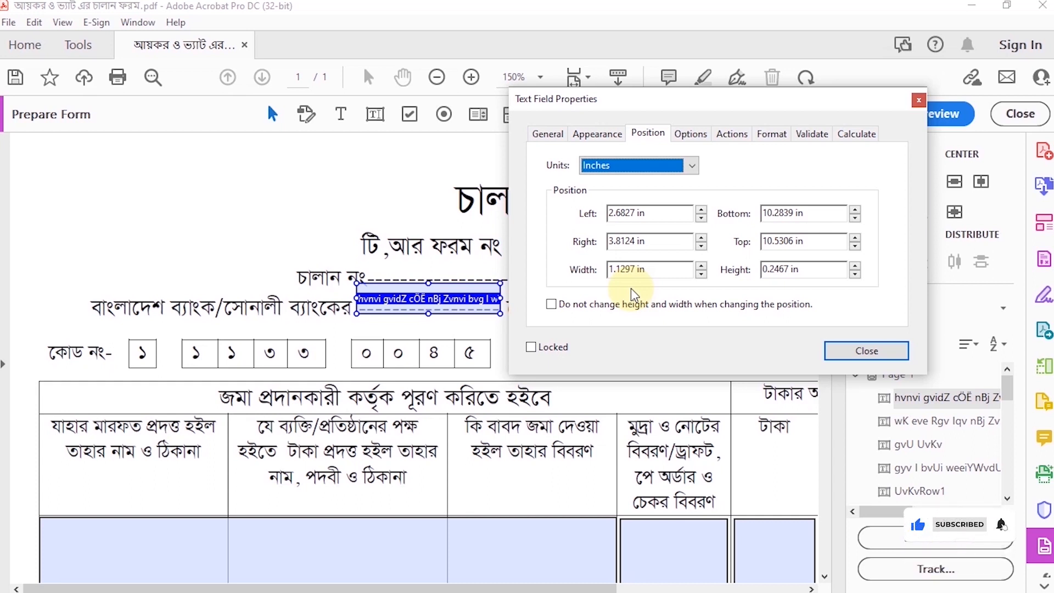
left_click(856, 350)
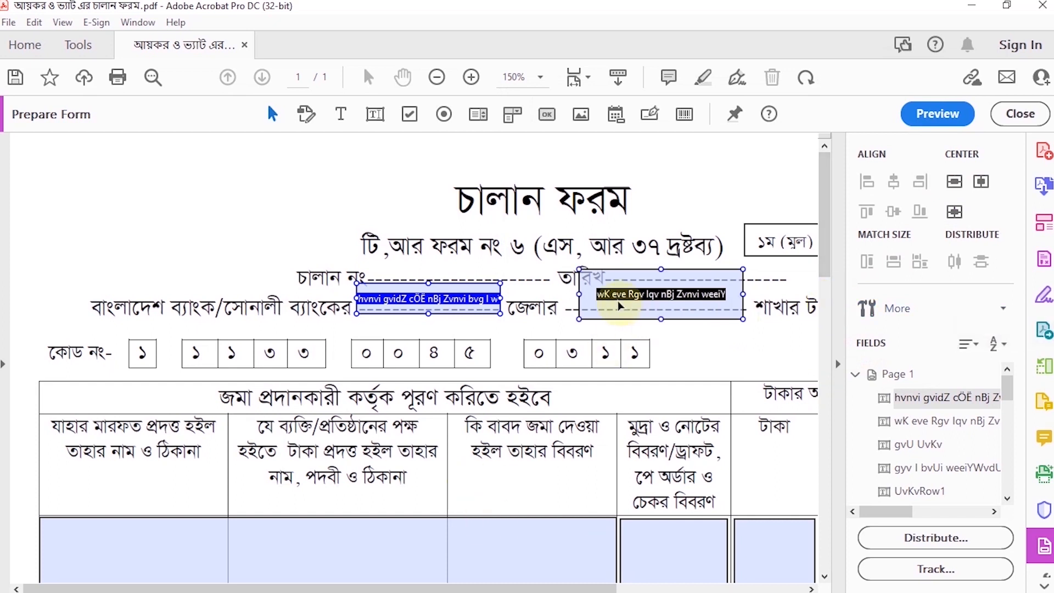
Resize the district field to about 1.43 by 0.24 inches so it fits the blank after জেলার
left_click(656, 273)
left_click_drag(653, 281, 661, 313)
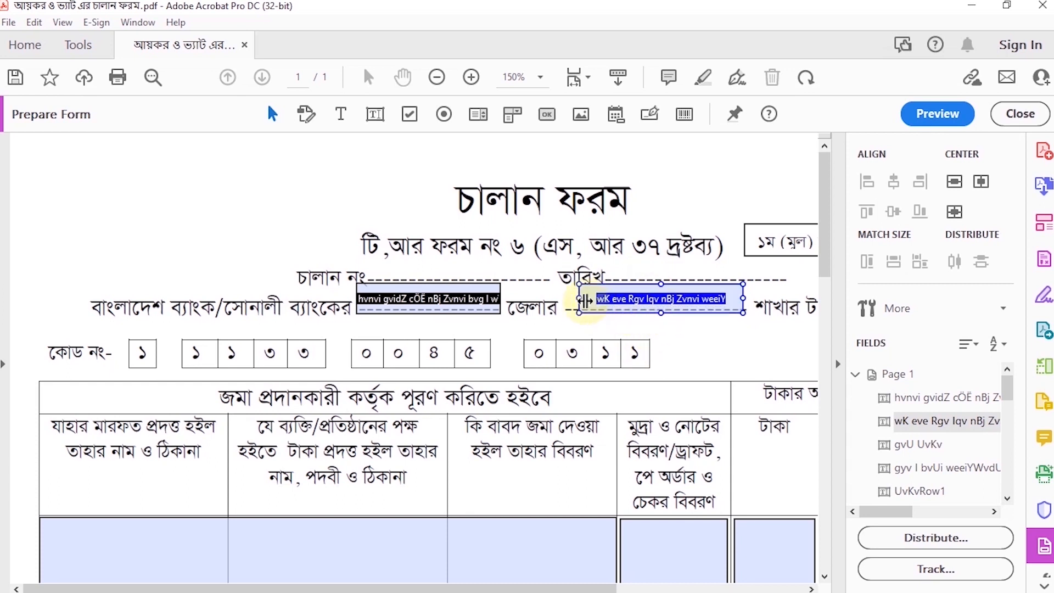
left_click_drag(574, 300, 564, 298)
left_click_drag(744, 300, 749, 300)
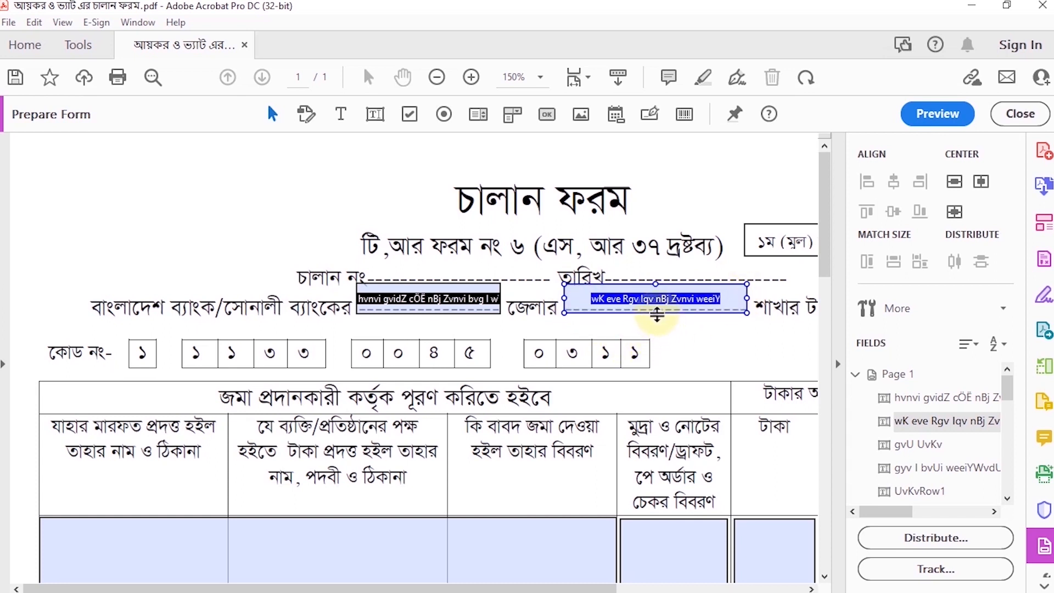
Set the district field's font size to 12 in its text field properties
right_click(618, 301)
left_click(649, 197)
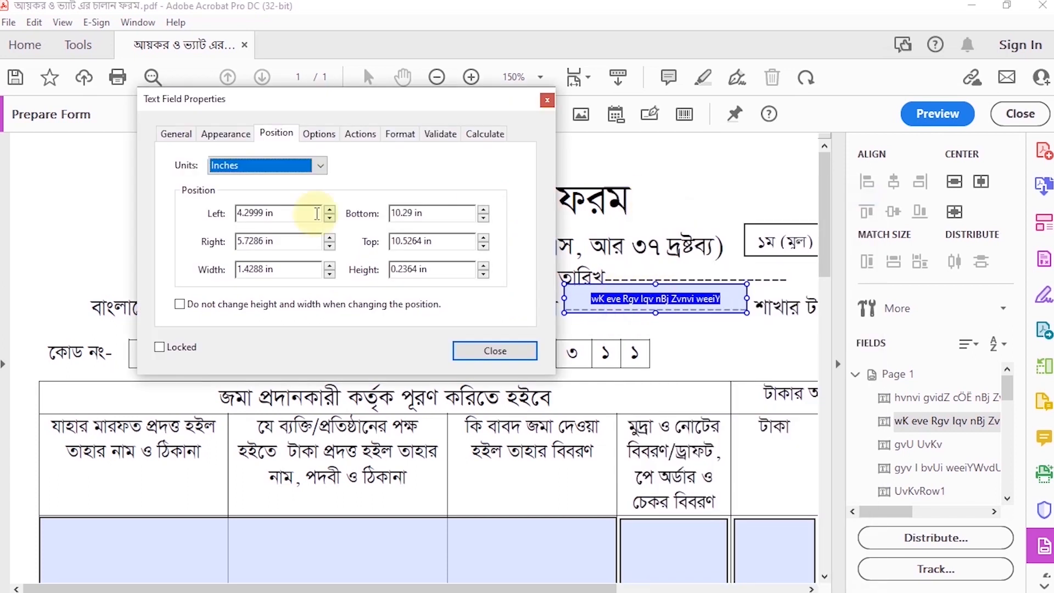
left_click(177, 133)
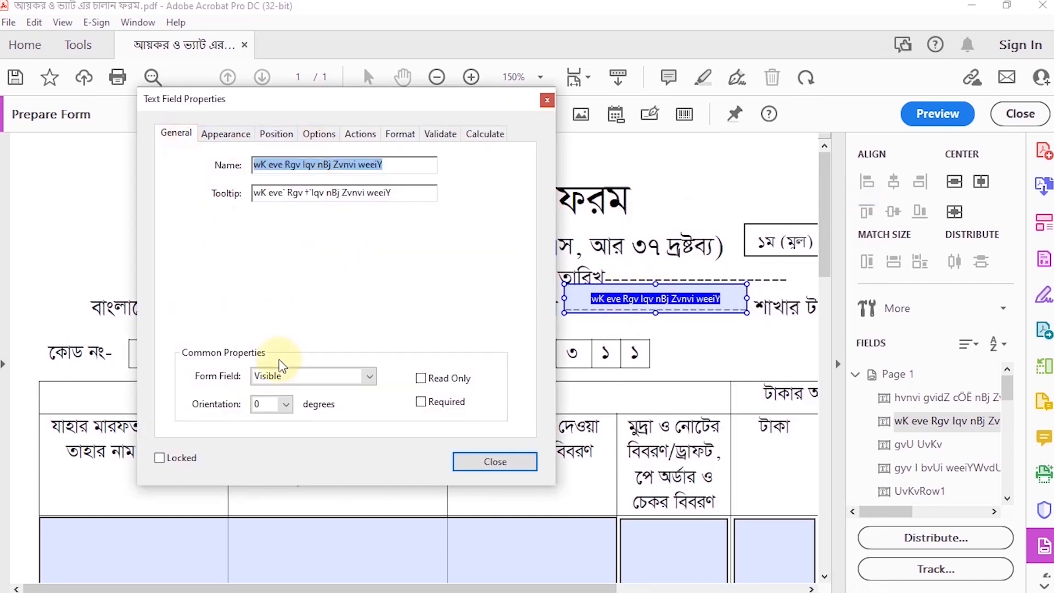
left_click(226, 134)
left_click(326, 272)
left_click(338, 270)
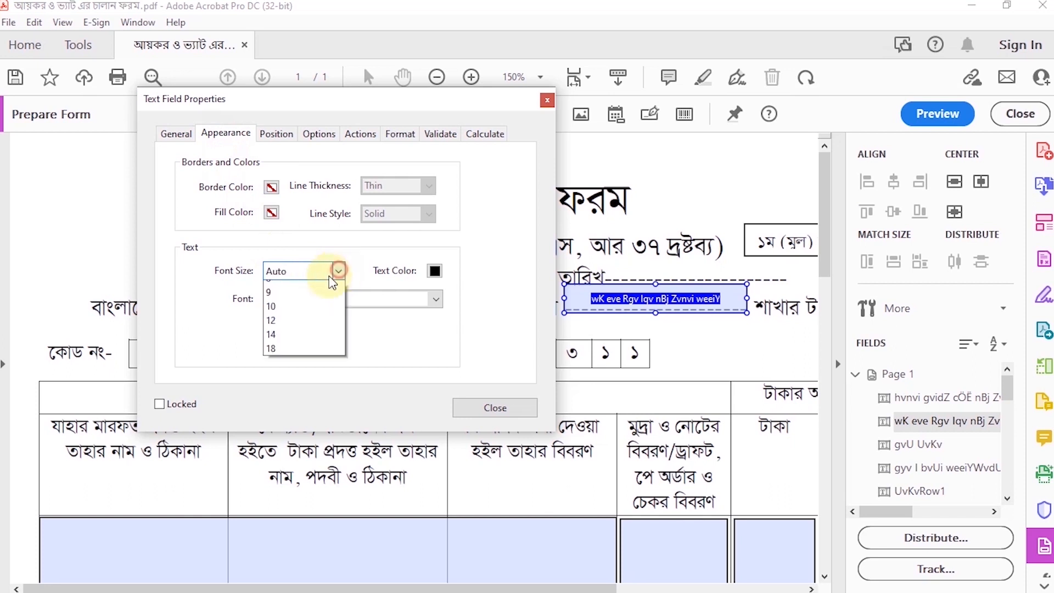
left_click(274, 343)
Set the district field's font to SutonnyMJ
left_click(391, 299)
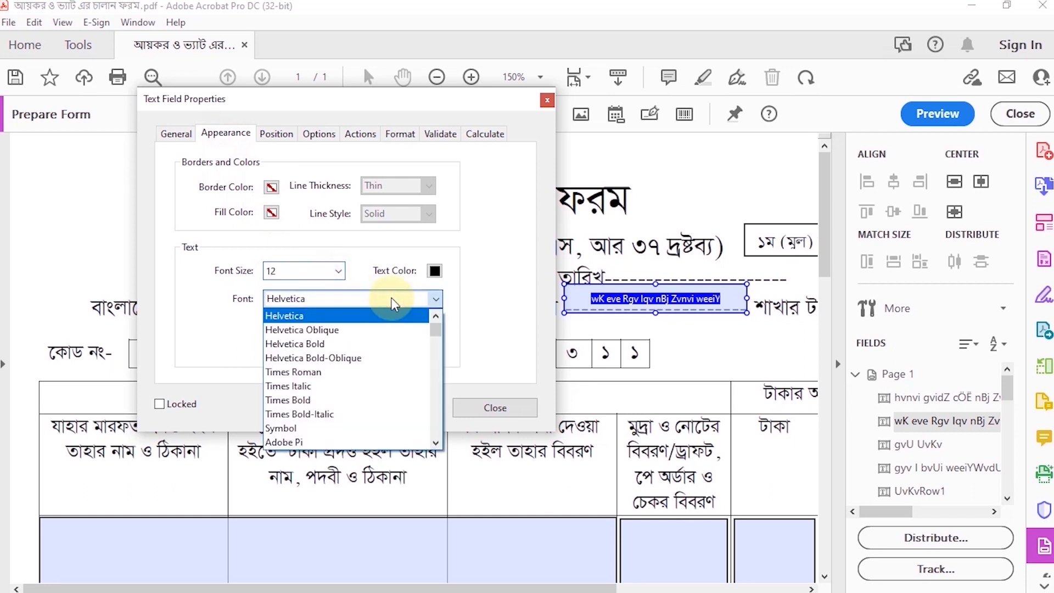
key("y")
key("r")
scroll(312, 375, "up", 5)
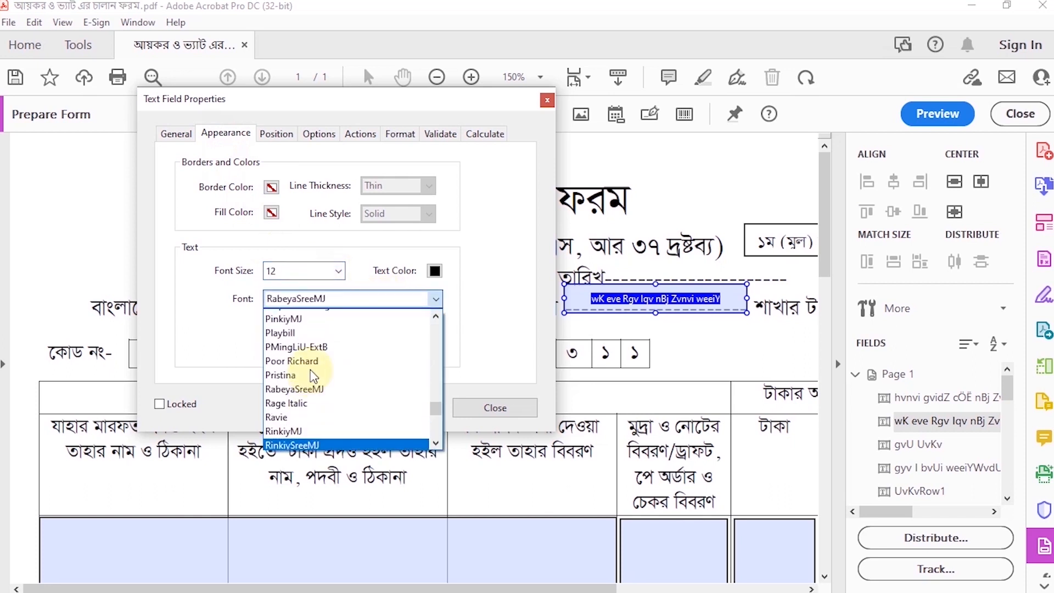
scroll(312, 376, "down", 15)
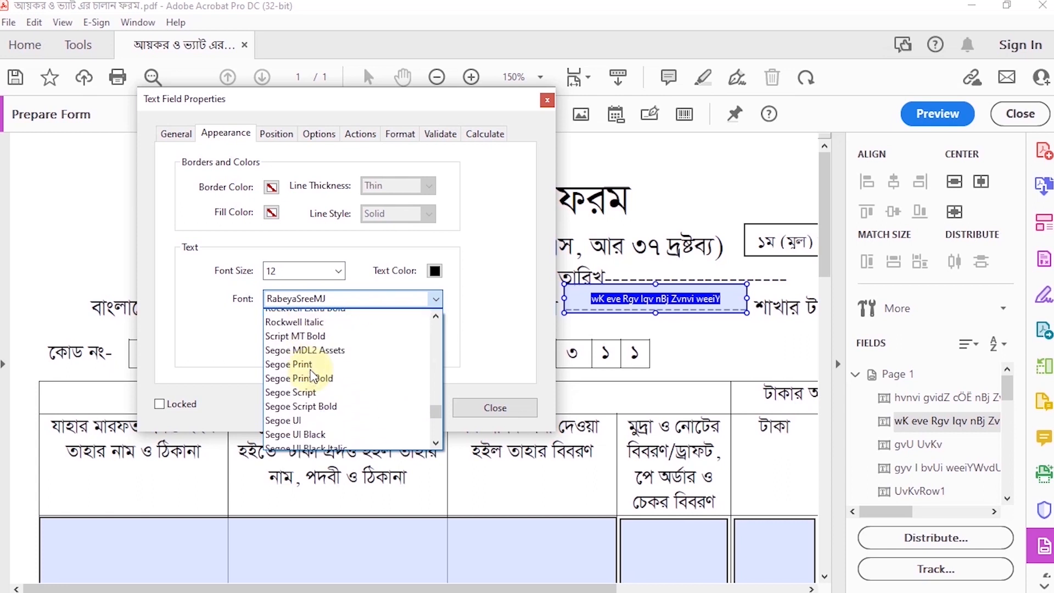
scroll(313, 375, "down", 8)
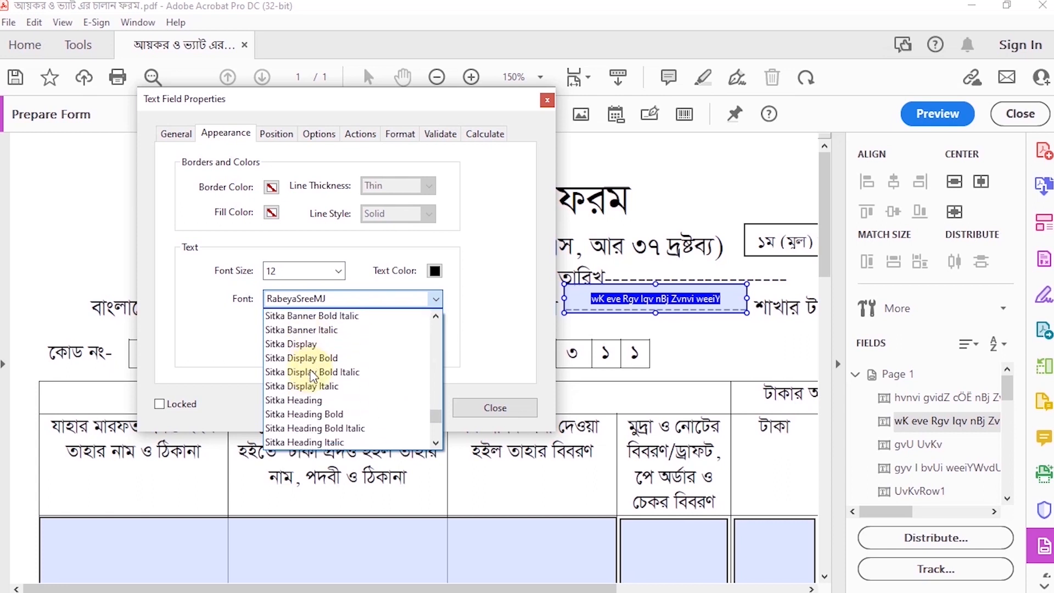
scroll(312, 374, "down", 7)
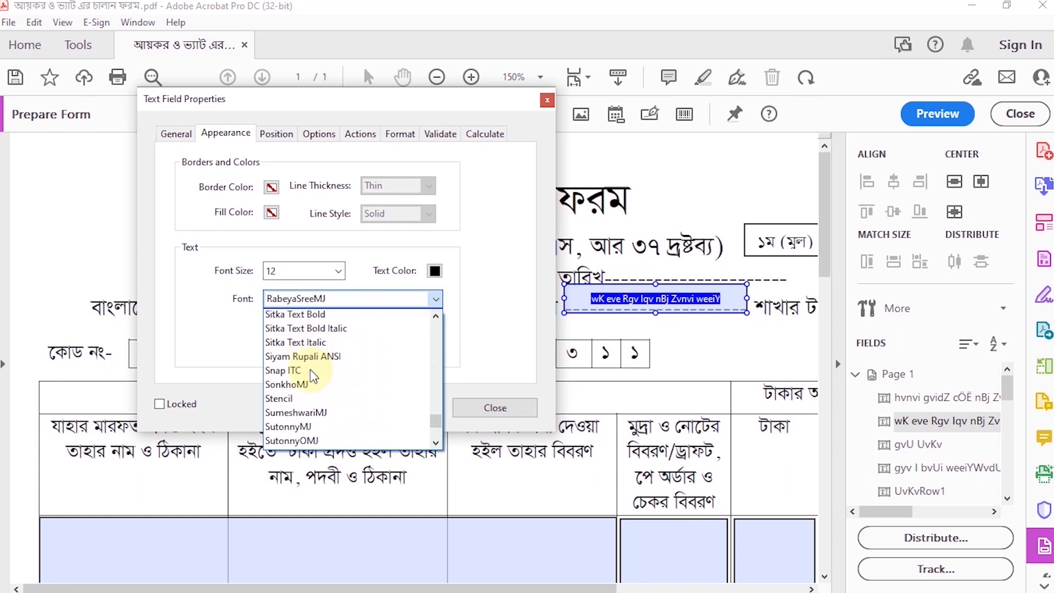
scroll(313, 376, "down", 1)
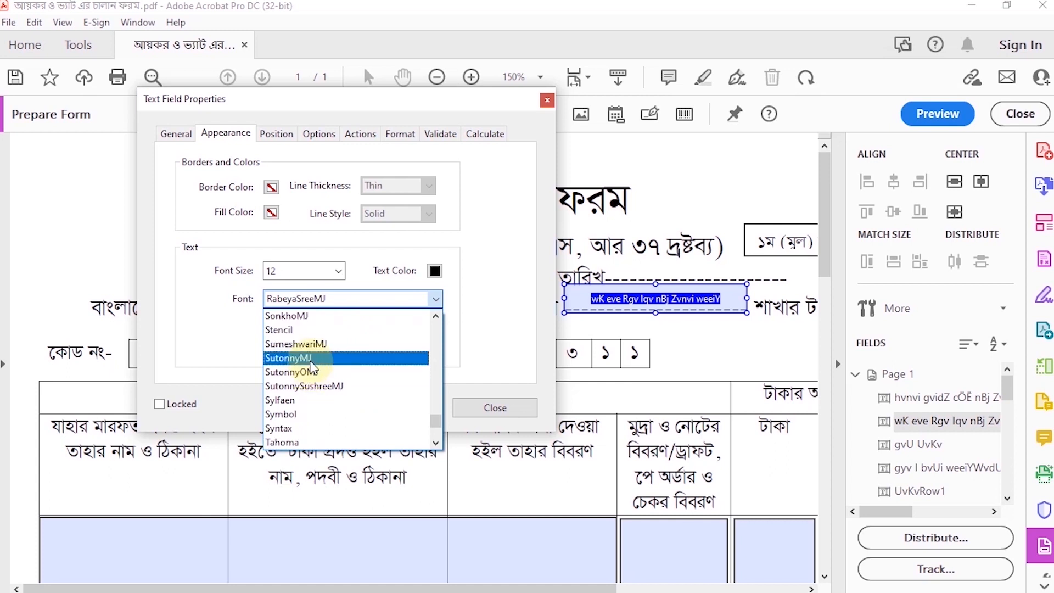
left_click(307, 358)
Set the district field's text alignment to Center and close its properties
left_click(276, 134)
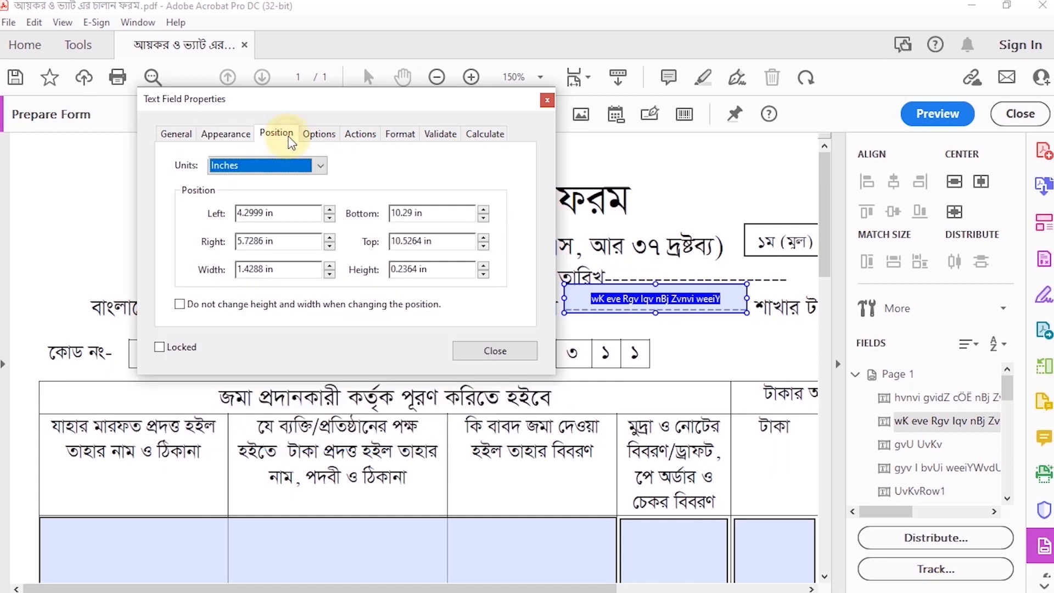
left_click(318, 134)
left_click(289, 169)
left_click(258, 193)
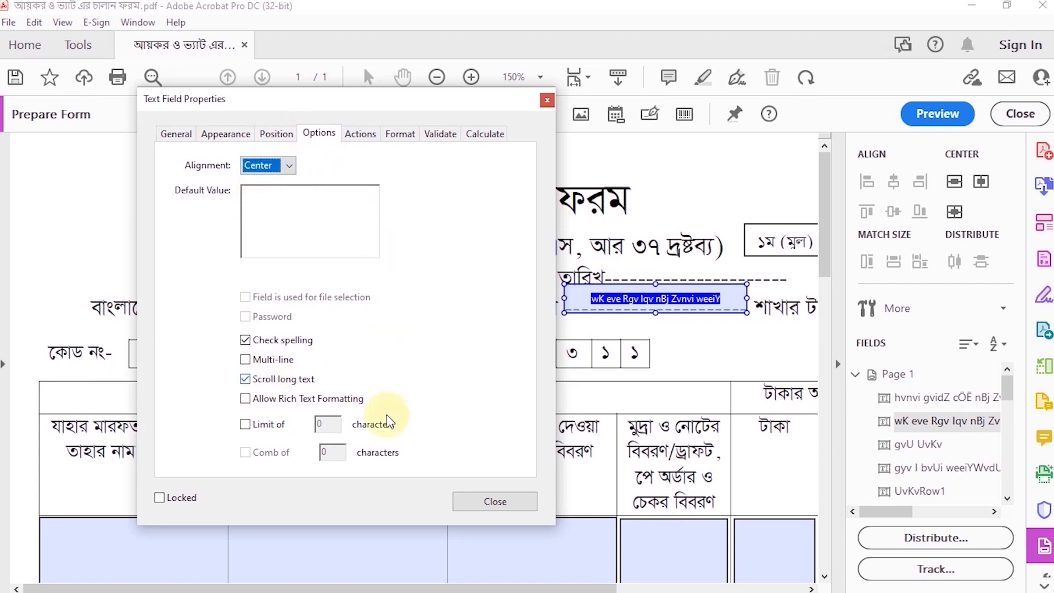
left_click(489, 504)
Replace the wide field spanning the first three table columns with a text field filling only the first column's body cell
scroll(527, 394, "down", 1)
scroll(527, 394, "down", 5)
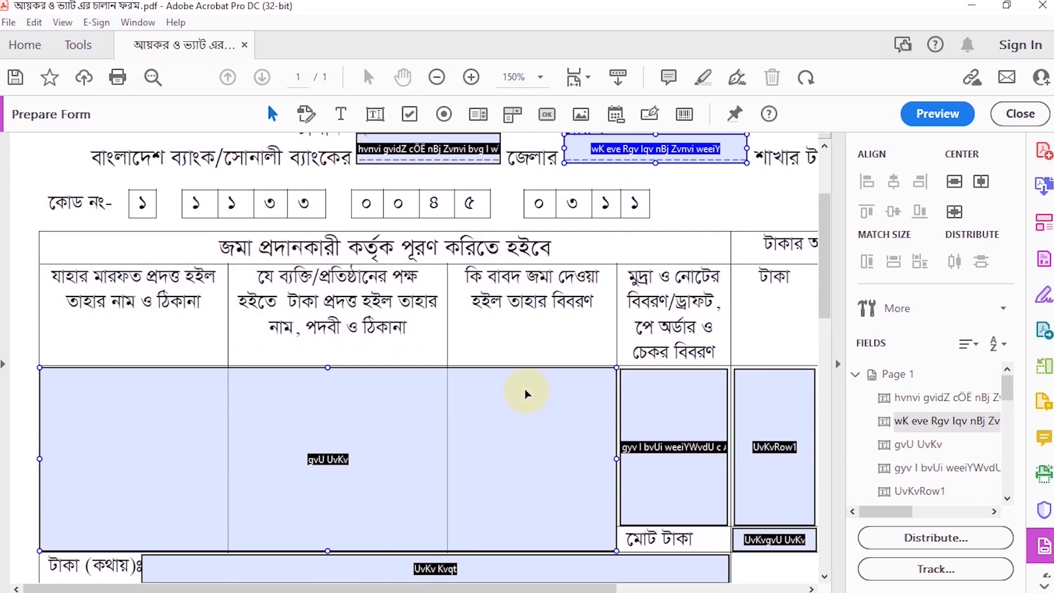
left_click(527, 394)
left_click_drag(617, 384, 219, 379)
Set the first-column text field's font to SutonnyMJ at size 12
right_click(122, 385)
left_click(181, 205)
left_click(322, 133)
left_click(442, 298)
scroll(446, 338, "down", 10)
scroll(444, 339, "down", 5)
left_click(416, 367)
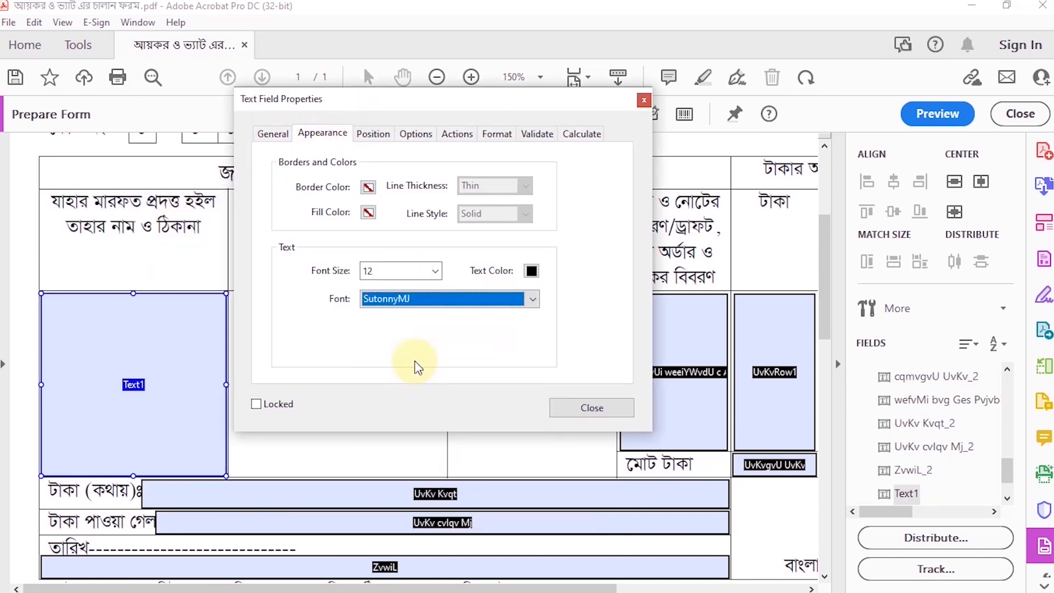
Center the first-column field's text, enable Multi-line, and close its properties
left_click(374, 133)
left_click(416, 133)
left_click(365, 165)
left_click(366, 187)
left_click(344, 358)
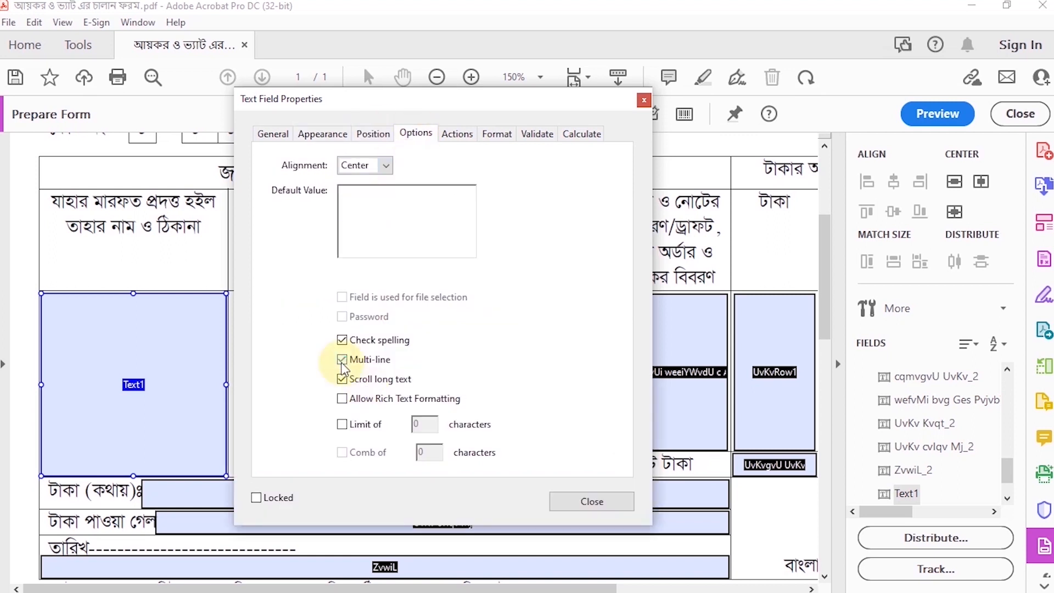
left_click(458, 133)
left_click(657, 492)
Add a text field filling the body cell of the table's second column
left_click(375, 114)
left_click(230, 294)
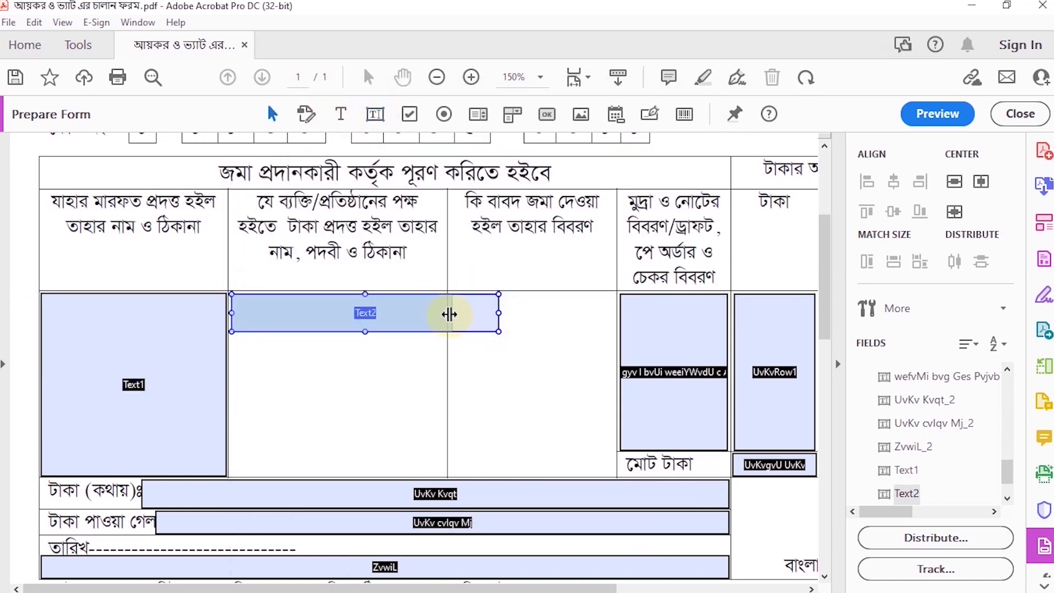
left_click_drag(446, 315, 336, 468)
Set the second-column text field's font to SutonnyMJ
double_click(337, 469)
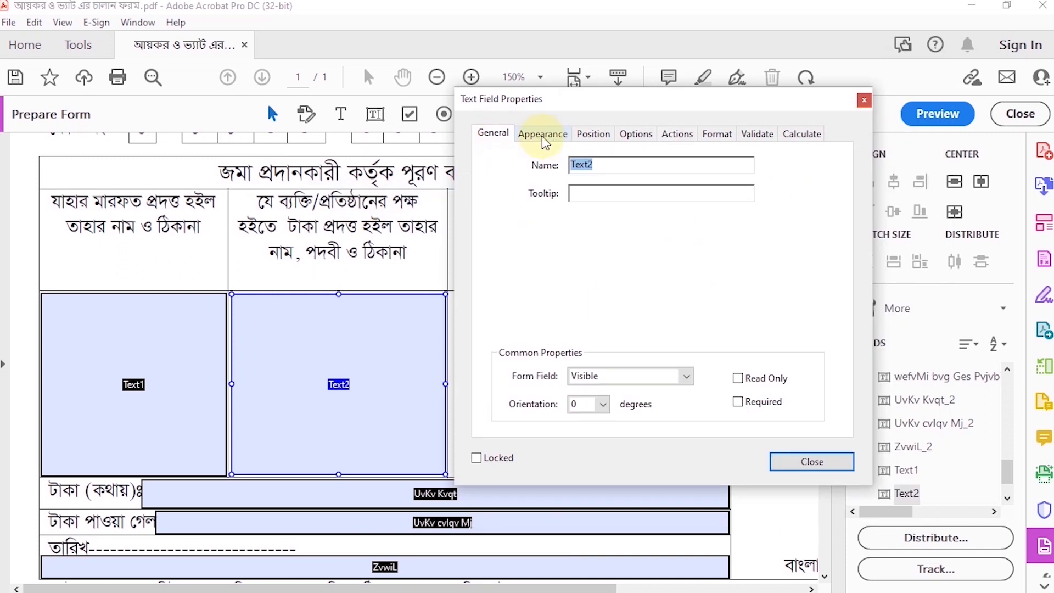
left_click(542, 134)
left_click(687, 298)
key("r")
scroll(666, 365, "down", 12)
left_click(662, 373)
Center the second-column field's text, enable Multi-line, and close its properties
left_click(605, 133)
left_click(635, 134)
left_click(606, 166)
left_click(595, 186)
left_click(562, 360)
left_click(812, 501)
Add a text field filling the body cell of the table's third column
left_click(375, 116)
left_click(451, 295)
left_click_drag(717, 312, 614, 313)
left_click_drag(532, 331, 534, 475)
Set the third-column text field's font to SutonnyMJ
right_click(487, 384)
left_click(536, 199)
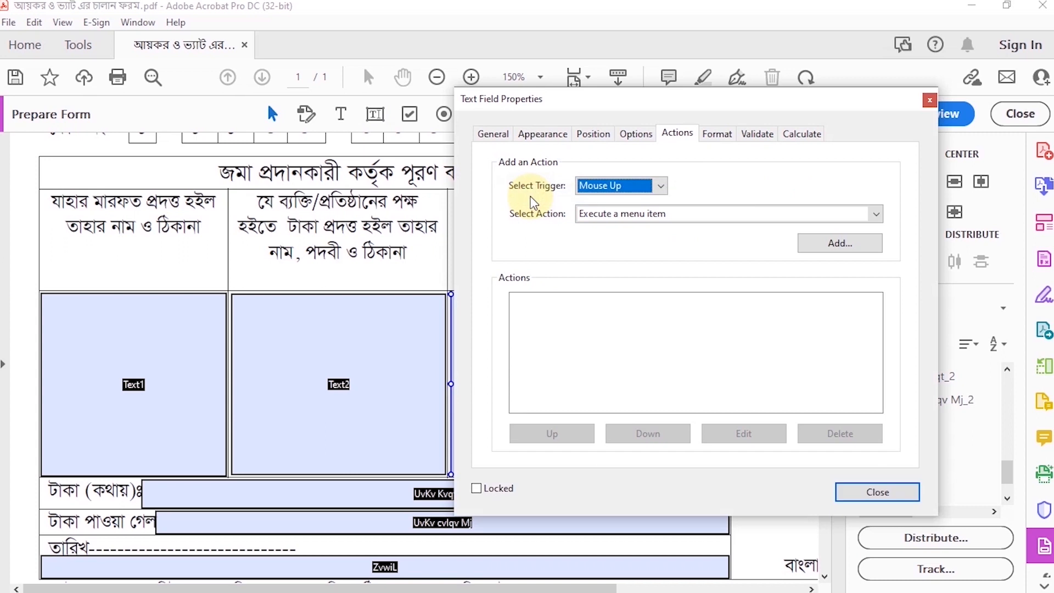
left_click(496, 133)
left_click(543, 134)
left_click(752, 298)
key("y")
scroll(617, 359, "up", 18)
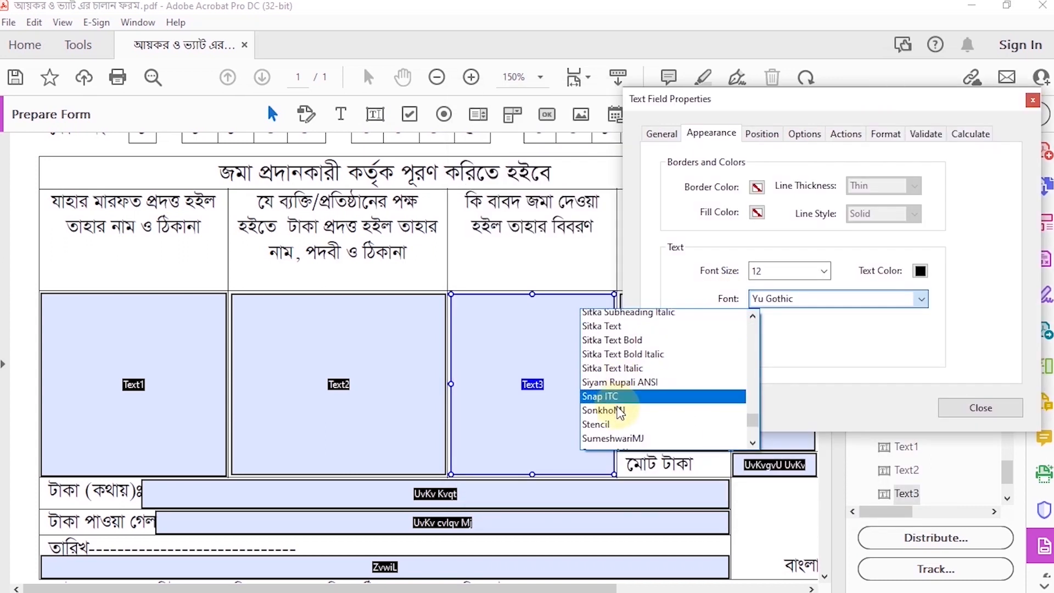
left_click(618, 410)
Center the third-column field's text, enable Multi-line, and close its properties
left_click(761, 135)
left_click(803, 134)
left_click(777, 166)
left_click(748, 193)
left_click(737, 360)
left_click(969, 498)
Set the fourth-column field, under the currency and cheque details header, to SutonnyMJ at size 12
left_click_drag(388, 589, 532, 588)
right_click(459, 384)
left_click(505, 199)
left_click(711, 133)
left_click(824, 271)
left_click(780, 358)
left_click(921, 298)
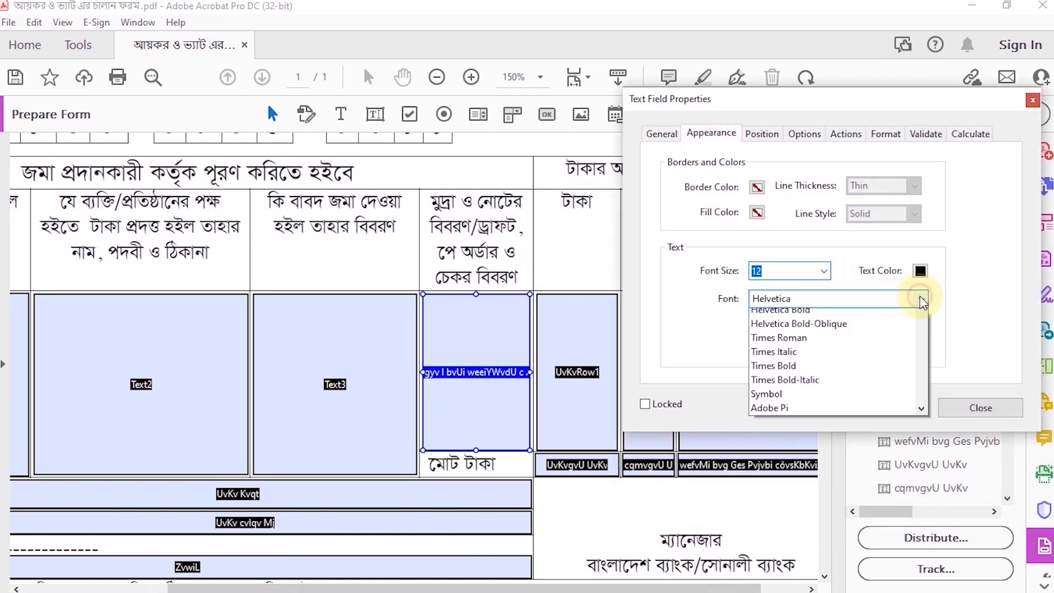
key("y")
scroll(863, 341, "up", 14)
left_click(785, 371)
Enable Multi-line for the fourth-column field and close its properties
left_click(809, 135)
left_click(735, 361)
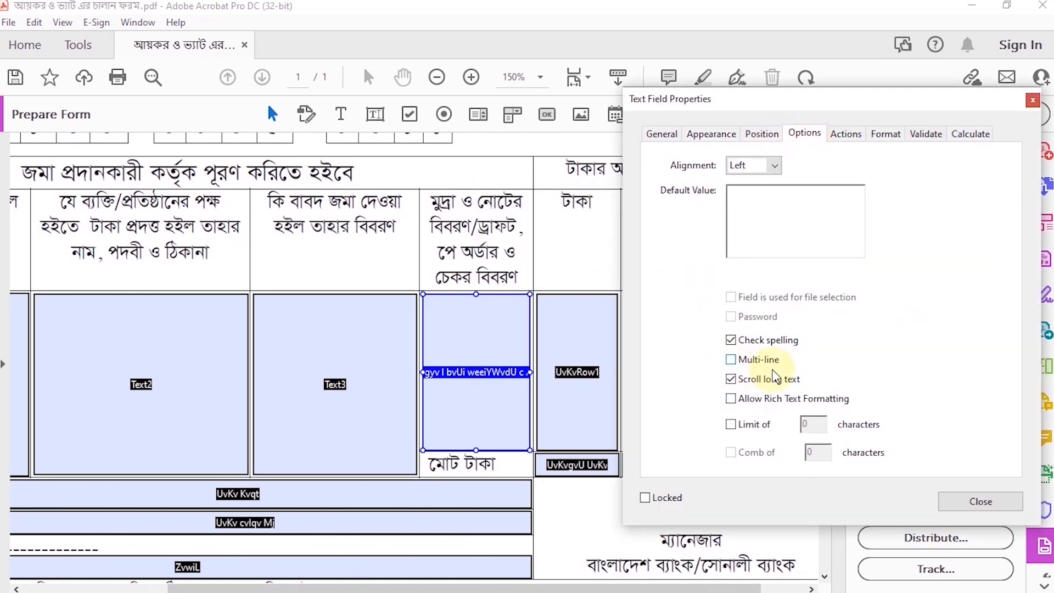
left_click(980, 501)
Set the টাকা column field's font to SutonnyMJ at size 12
right_click(573, 357)
left_click(623, 195)
left_click(712, 134)
left_click(824, 271)
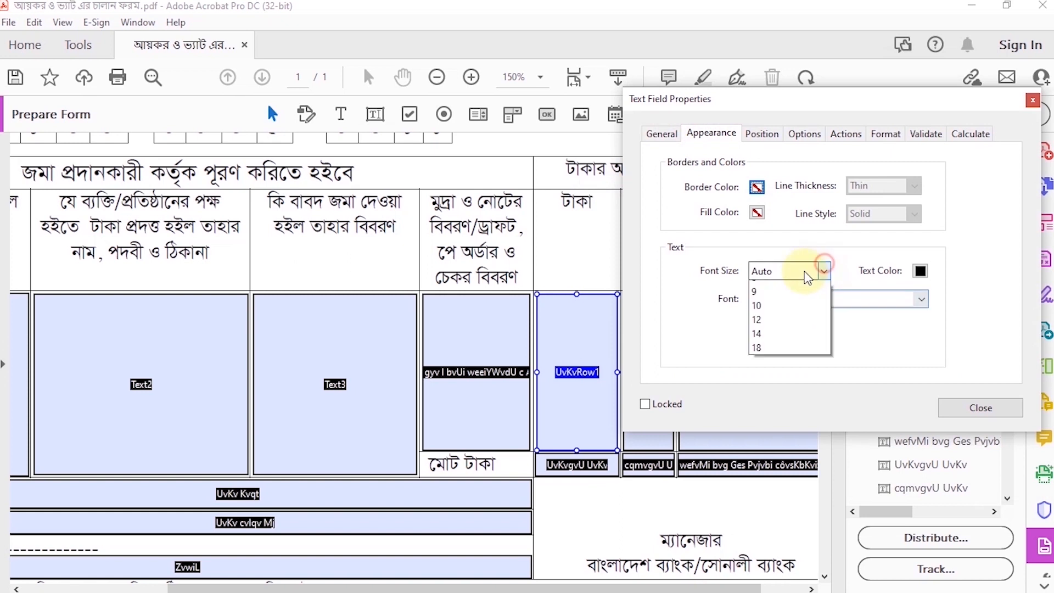
left_click(790, 319)
left_click(829, 300)
key("y")
scroll(813, 378, "up", 14)
left_click(807, 373)
Center the টাকা column field's text, enable Multi-line, and close its properties
left_click(801, 134)
left_click(751, 192)
left_click(735, 360)
left_click(981, 501)
Set the পয়সা column field's font to SutonnyMJ at size 12
right_click(649, 345)
left_click(698, 190)
left_click(285, 135)
left_click(397, 271)
left_click(336, 351)
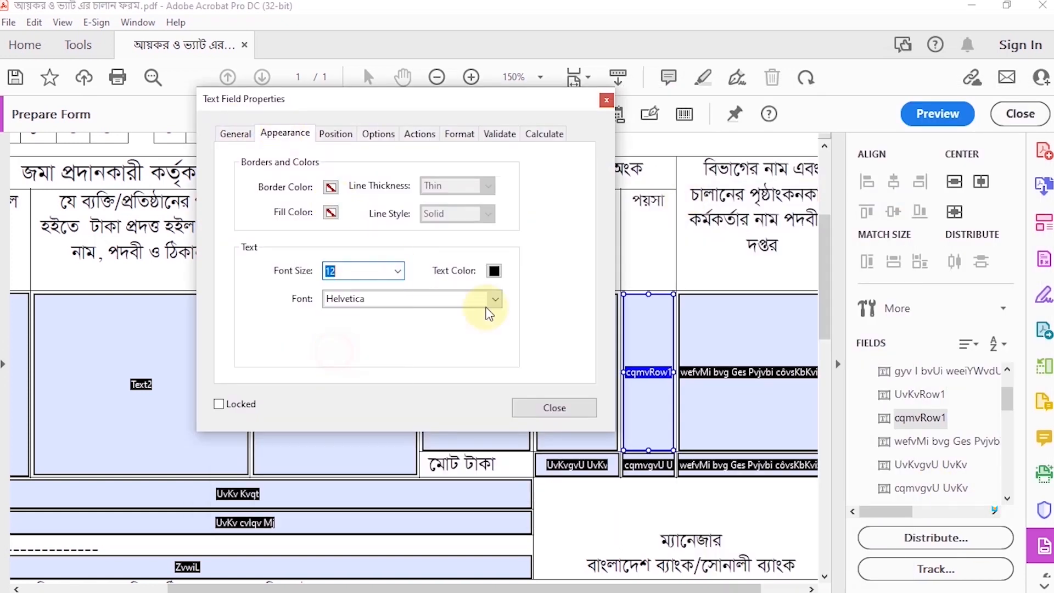
left_click(495, 300)
key("y")
scroll(428, 346, "up", 12)
left_click(409, 340)
Center the পয়সা column field's text and enable Multi-line
left_click(370, 135)
left_click(352, 164)
left_click(314, 196)
left_click(305, 359)
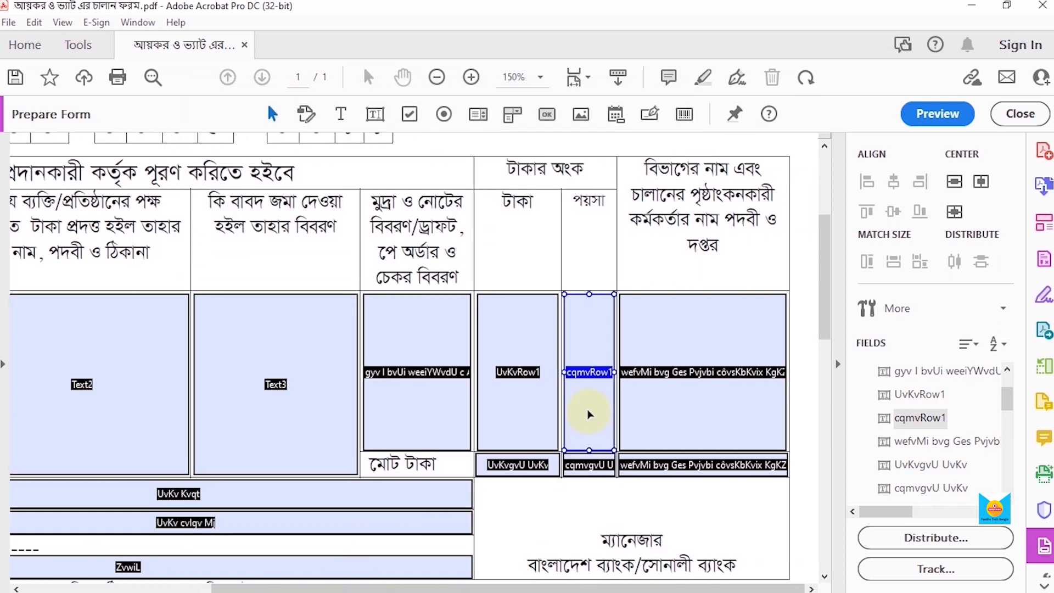
Set the large field in the last column, for department and officer details, to SutonnyMJ at size 12
double_click(659, 409)
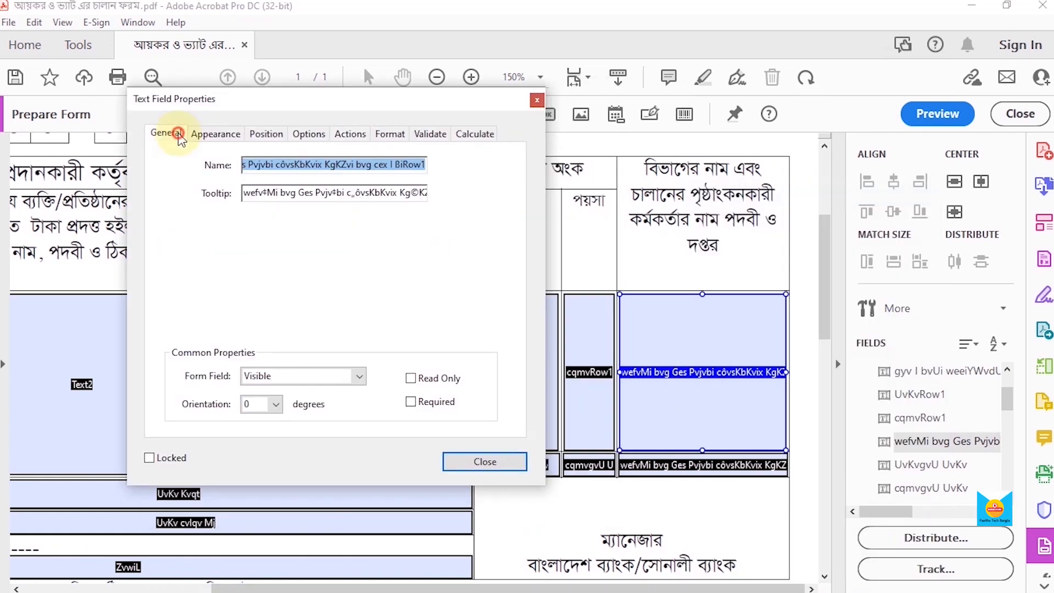
left_click(215, 133)
left_click(328, 270)
left_click(287, 333)
left_click(426, 299)
left_click(321, 350)
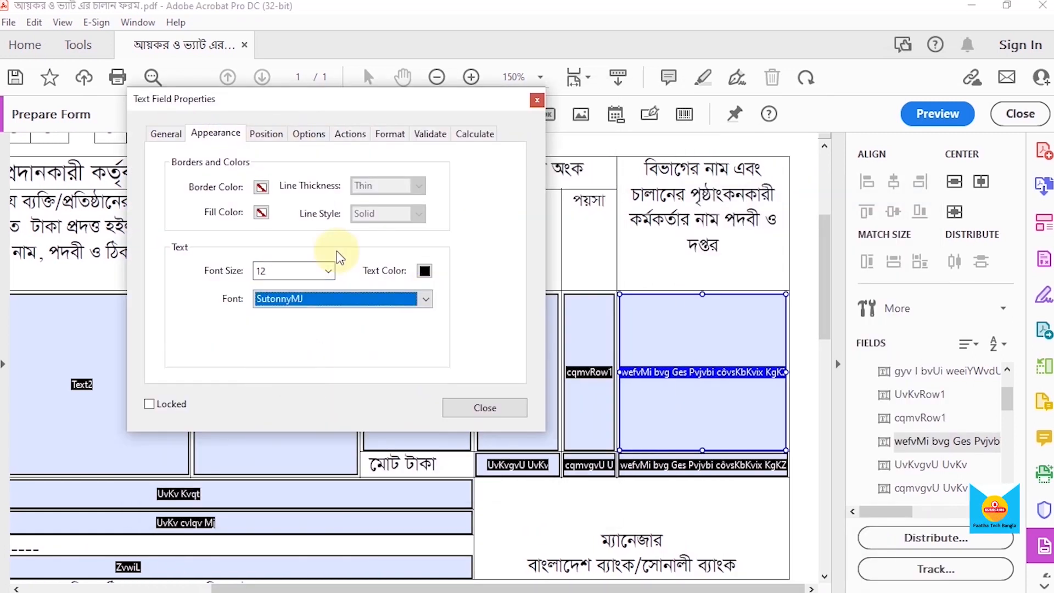
Center the last-column field's text, enable Multi-line, and close its properties
left_click(309, 134)
left_click(278, 165)
left_click(250, 197)
left_click(236, 359)
left_click(485, 408)
Set the total-row field in the টাকা column to SutonnyMJ at size 12
scroll(513, 389, "down", 2)
double_click(513, 390)
left_click(88, 134)
left_click(137, 133)
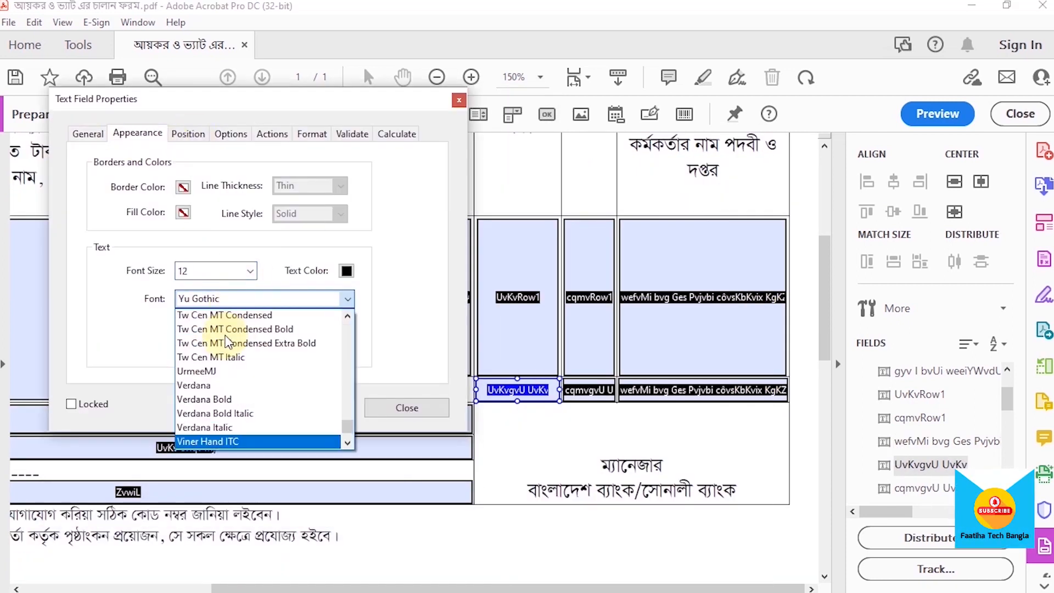
scroll(226, 336, "up", 1)
left_click(226, 345)
Set the text alignment of the total-row টাকা field to Center and close its properties
left_click(231, 134)
left_click(201, 165)
left_click(179, 195)
left_click(407, 502)
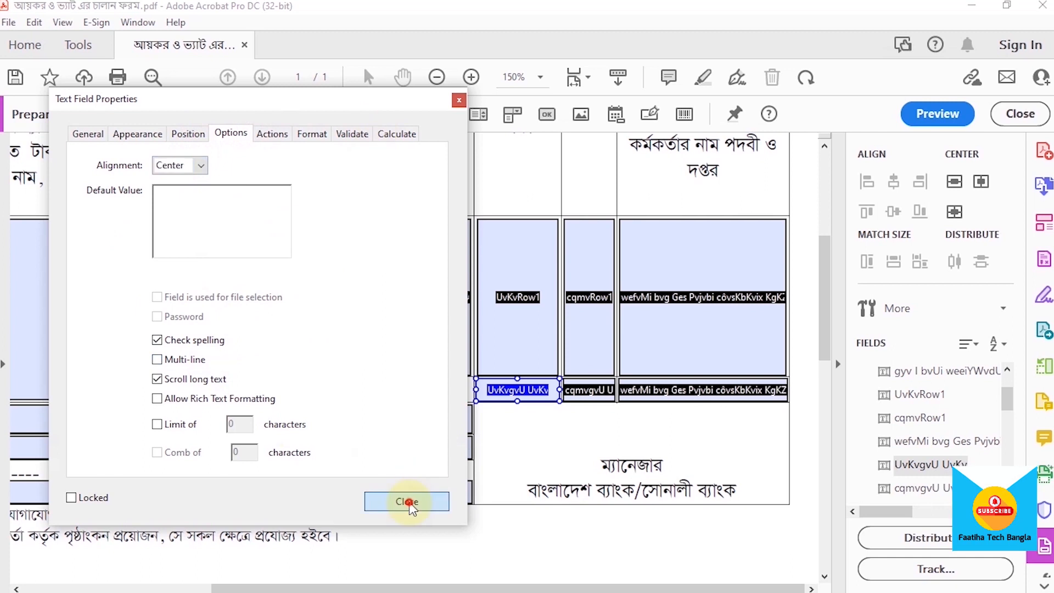
Set the font of the total-row field in the পয়সা column to SutonnyMJ
right_click(595, 390)
left_click(665, 197)
left_click(348, 299)
scroll(271, 345, "down", 3)
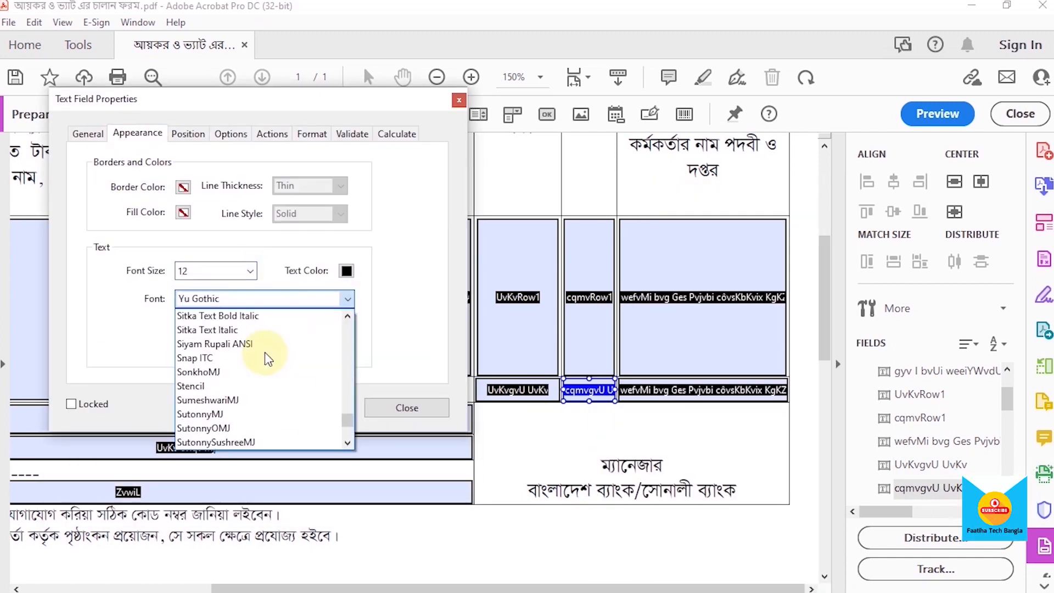
left_click(225, 417)
Set the text alignment of the total-row পয়সা field to Center and close its properties
left_click(189, 134)
left_click(231, 134)
left_click(201, 165)
left_click(179, 194)
left_click(407, 502)
Delete the total-row field in the last column and the fields in the টাকা পাওয়া গেল and তারিখ rows
left_click(694, 394)
key("Delete")
left_click_drag(397, 588, 237, 588)
left_click(248, 375)
key("Delete")
left_click(231, 416)
key("Delete")
Shift the left edge of the টাকা (কথায়) field clear of its label and center its text
left_click_drag(102, 343, 109, 344)
double_click(397, 352)
left_click(201, 165)
left_click(179, 195)
Set the font of the টাকা (কথায়) field to SutonnyMJ and close its properties
left_click(88, 133)
left_click(137, 134)
left_click(320, 299)
scroll(289, 344, "down", 3)
left_click(212, 332)
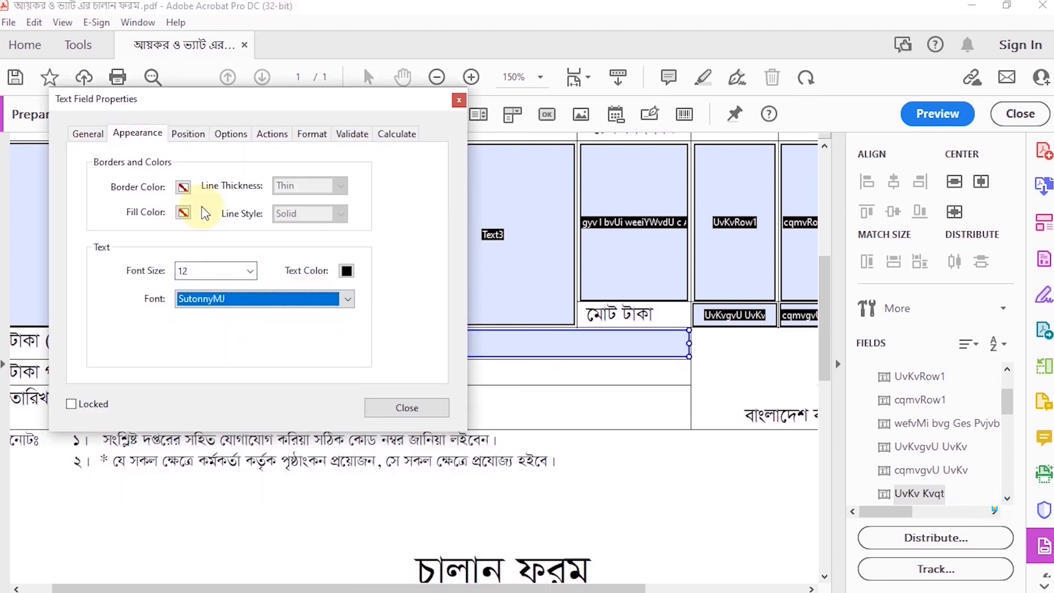
left_click(188, 134)
left_click(230, 134)
left_click(387, 502)
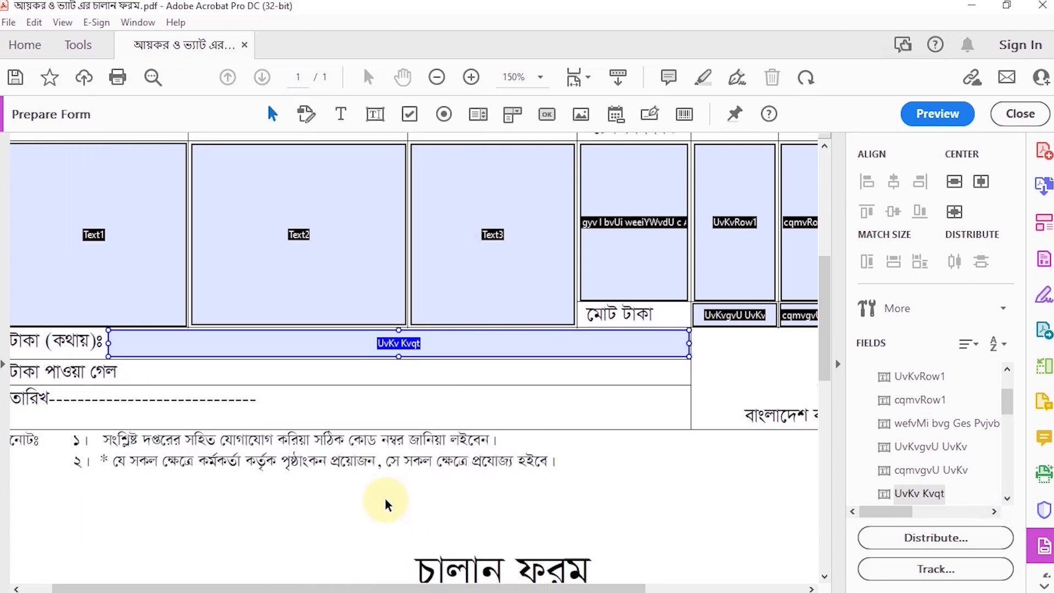
In the second form copy, move two text fields onto the চালান নং and তারিখ lines and adjust the first one's height
scroll(487, 464, "down", 5)
left_click_drag(77, 487, 405, 261)
left_click_drag(511, 492, 670, 266)
left_click_drag(422, 236, 420, 283)
Set the font of the field on the second copy's চালান নং line to SutonnyMJ
right_click(387, 267)
left_click(417, 196)
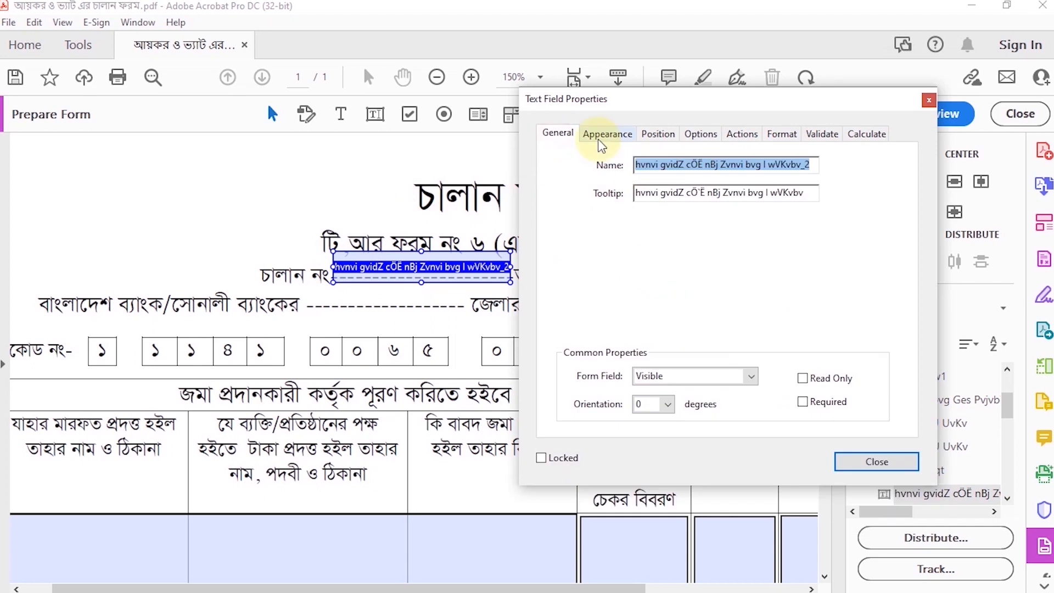
left_click(607, 133)
left_click(814, 302)
scroll(733, 374, "up", 8)
left_click(714, 331)
Center the text of the field on the চালান নং line and close its properties
left_click(658, 134)
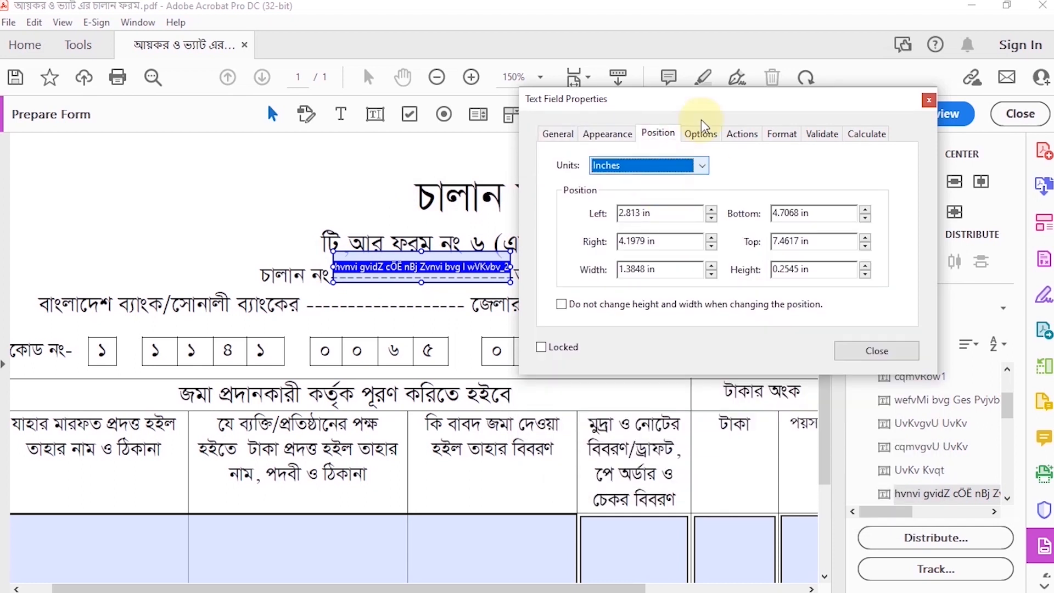
left_click(701, 134)
left_click(670, 165)
left_click(659, 197)
left_click(877, 501)
Resize the field on the second copy's তারিখ line to fit its dashed blank
left_click(651, 254)
left_click_drag(649, 231, 649, 256)
left_click_drag(650, 288, 650, 282)
left_click_drag(732, 269, 743, 269)
left_click_drag(568, 269, 563, 268)
Move the two header fields down to the ব্যাংকের and জেলার blanks, and fit the second one to its dashed line
left_click_drag(422, 267, 394, 297)
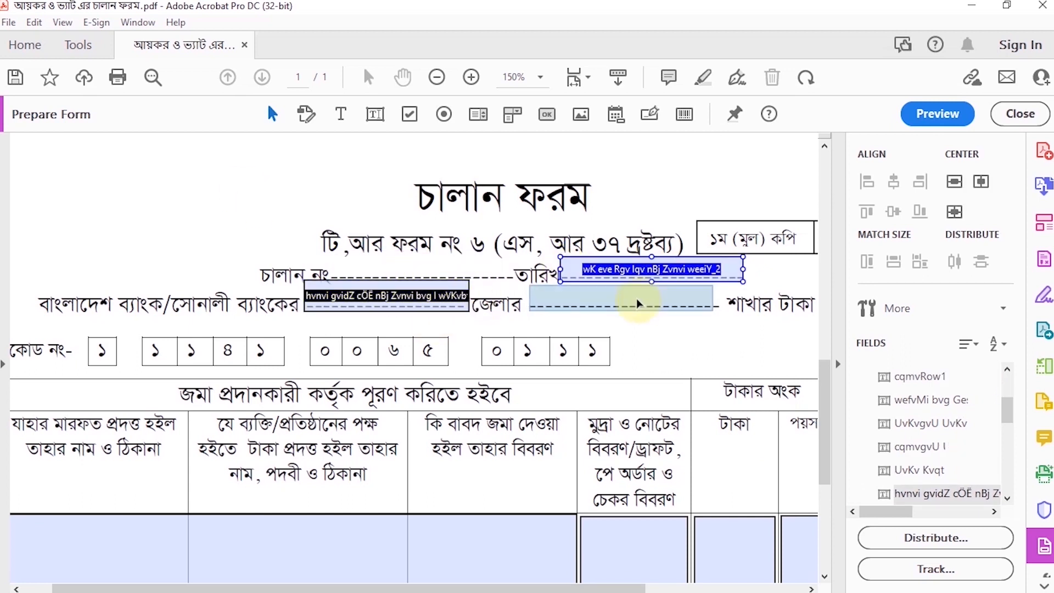
left_click_drag(637, 303, 638, 303)
left_click_drag(712, 298, 719, 298)
left_click_drag(625, 285, 625, 281)
Set the field on the জেলার blank to SutonnyMJ at size 12
right_click(606, 298)
left_click(632, 188)
left_click(191, 134)
left_click(304, 271)
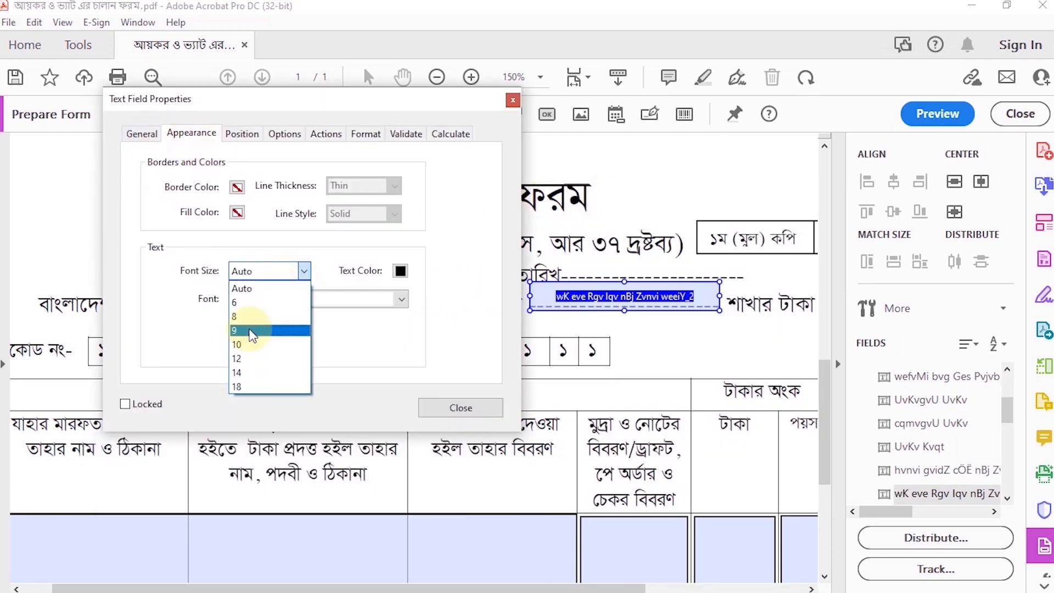
left_click(244, 358)
left_click(401, 299)
scroll(302, 382, "up", 10)
left_click(288, 344)
Center the text of the জেলার blank's field and close its properties
left_click(284, 134)
left_click(254, 165)
left_click(236, 195)
left_click(461, 497)
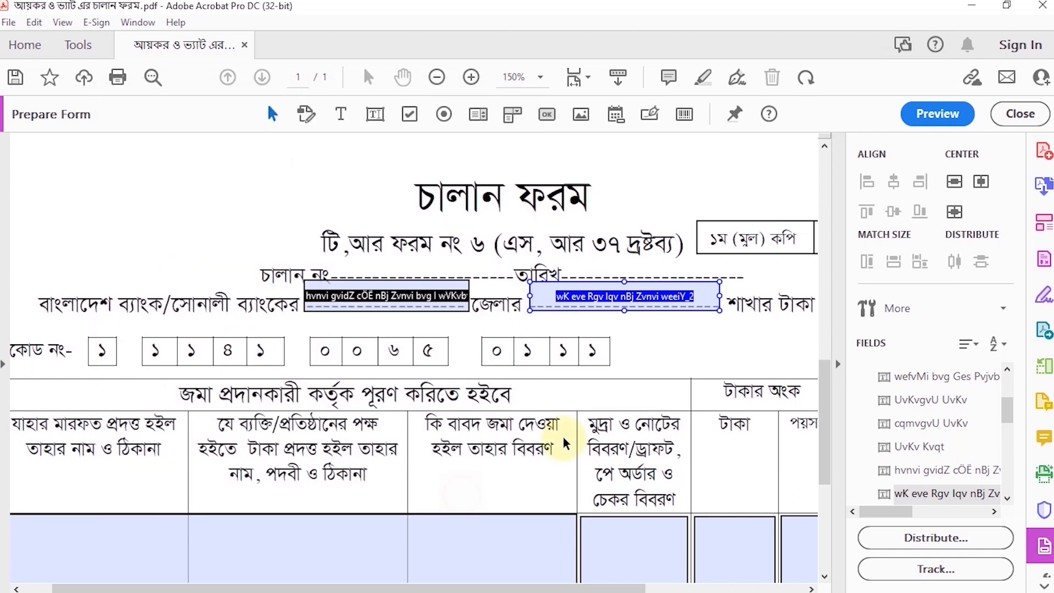
Set the first-column field of the second copy's table to SutonnyMJ at size 12
scroll(566, 443, "down", 5)
right_click(106, 395)
left_click(154, 193)
left_click(323, 133)
left_click(436, 271)
left_click(534, 299)
scroll(435, 343, "up", 10)
left_click(420, 344)
Center the first-column field's text, enable Multi-line, and close its properties
left_click(417, 134)
left_click(386, 164)
left_click(368, 196)
left_click(342, 360)
left_click(593, 501)
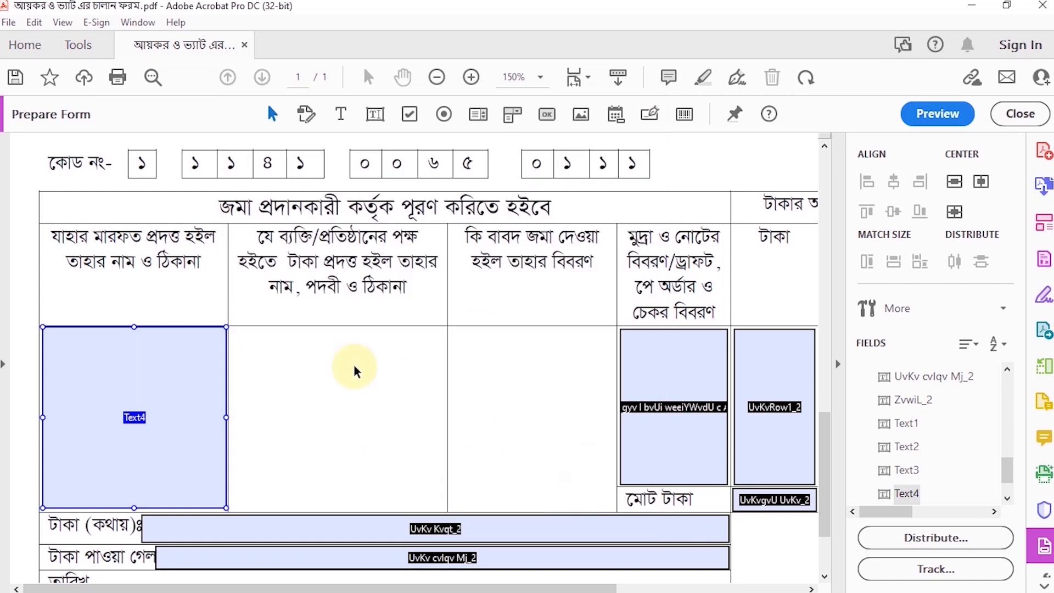
Add a text field to the second column of the second copy's table and size it to fill the cell
left_click(375, 114)
left_click(230, 328)
left_click_drag(496, 348, 444, 348)
left_click_drag(336, 366, 332, 511)
Set the font of the new second-column field to SutonnyMJ
right_click(305, 404)
left_click(351, 198)
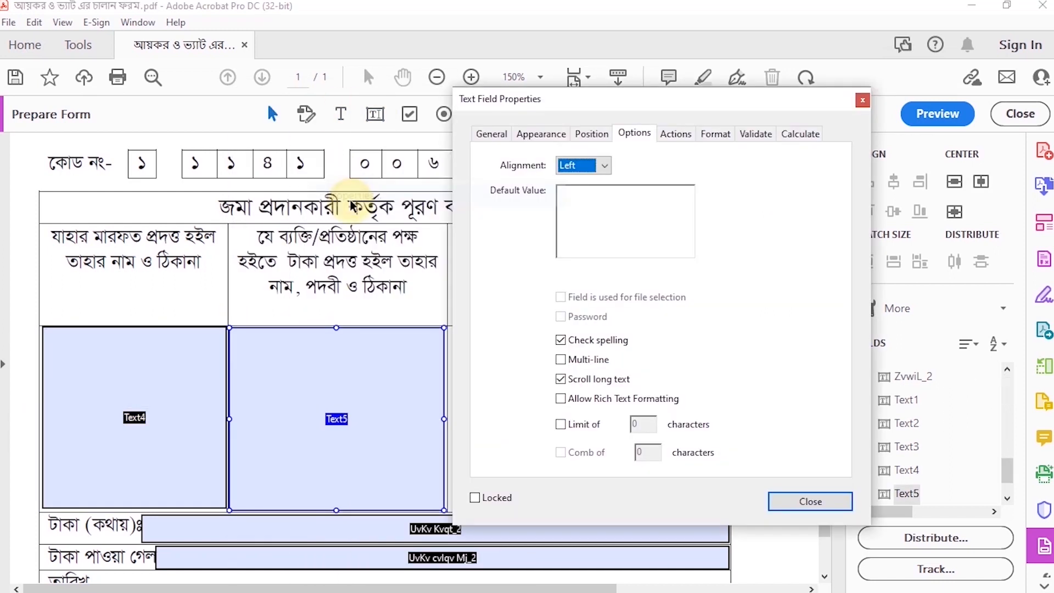
left_click(541, 134)
left_click(751, 299)
scroll(616, 341, "up", 10)
left_click(617, 343)
Center the second-column field's text, enable Multi-line, and close its properties
left_click(593, 134)
left_click(634, 133)
left_click(603, 165)
left_click(577, 196)
left_click(560, 359)
left_click(811, 501)
Add a text field to the third column, কি বাবদ জমা দেওয়া হইল, and size it to fill the cell
left_click(375, 115)
left_click(450, 329)
left_click_drag(716, 350, 615, 349)
left_click_drag(532, 367, 515, 511)
Set the font of the new third-column field to SutonnyMJ
right_click(477, 403)
left_click(515, 197)
left_click(711, 134)
left_click(921, 300)
scroll(810, 387, "up", 2)
scroll(812, 391, "up", 9)
left_click(777, 330)
Center the third-column field's text, enable Multi-line, and close its properties
left_click(804, 135)
left_click(774, 165)
left_click(748, 196)
left_click(731, 360)
left_click(979, 500)
Set the font of the second copy's মুদ্রা ও নোটের বিবরণ column field to SutonnyMJ
left_click_drag(390, 589, 535, 591)
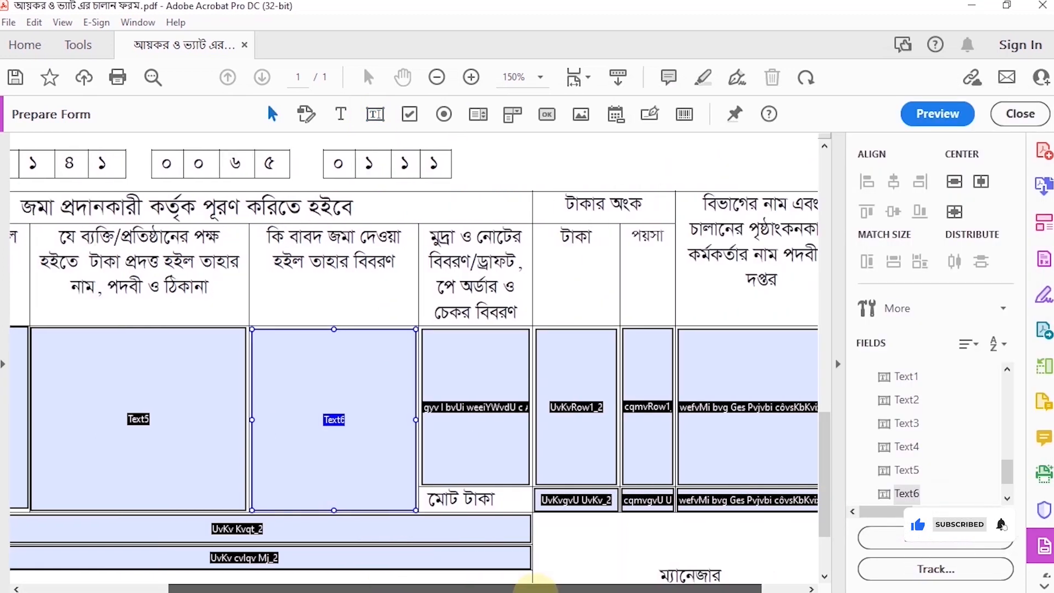
right_click(482, 409)
left_click(513, 198)
left_click(922, 299)
scroll(810, 373, "down", 15)
scroll(811, 372, "up", 10)
left_click(776, 415)
Center the মুদ্রা ও নোটের বিবরণ field's text, enable Multi-line, and close its properties
left_click(763, 136)
left_click(804, 136)
left_click(774, 165)
left_click(748, 196)
left_click(731, 360)
left_click(980, 500)
Set the large field in the second copy's টাকা column to SutonnyMJ at size 12
double_click(565, 375)
left_click(711, 133)
left_click(824, 271)
left_click(792, 353)
left_click(921, 299)
scroll(789, 367, "down", 15)
left_click(783, 395)
Center the large টাকা field's text, enable Multi-line, and close its properties
left_click(804, 135)
left_click(775, 165)
left_click(749, 195)
left_click(731, 359)
left_click(979, 500)
Set the large field in the second copy's পয়সা column to SutonnyMJ at size 12
right_click(646, 408)
left_click(676, 197)
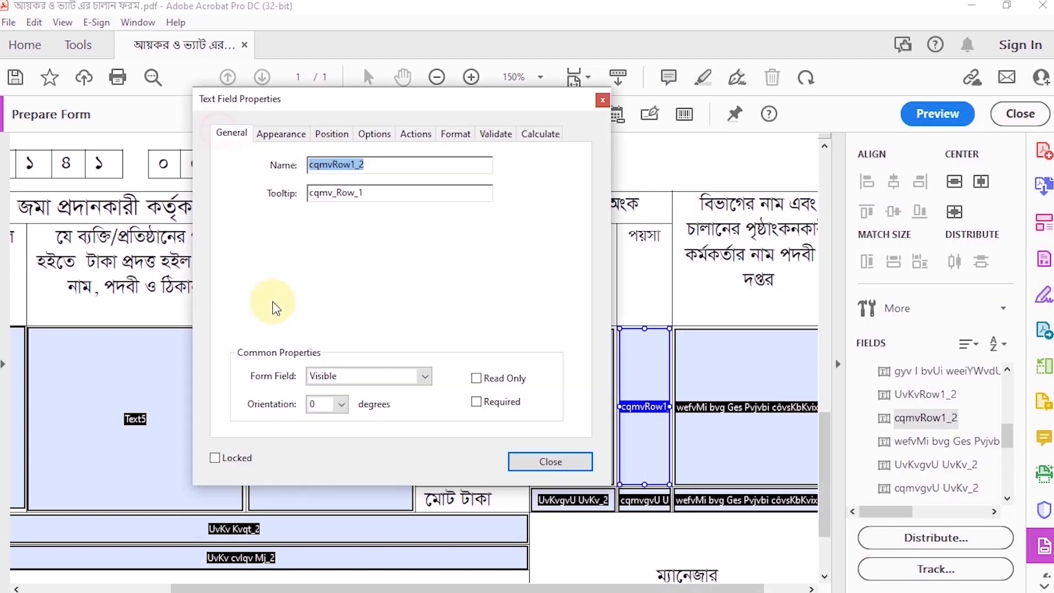
left_click(281, 134)
left_click(394, 270)
left_click(362, 353)
left_click(491, 299)
key("y")
scroll(430, 375, "up", 10)
left_click(378, 374)
Center the large পয়সা field's text, enable Multi-line, and close its properties
left_click(382, 135)
left_click(344, 165)
left_click(321, 196)
left_click(302, 360)
left_click(550, 501)
Set the second copy's large last-column field, for department and officer details, to SutonnyMJ at size 12
left_click_drag(595, 589, 637, 589)
double_click(702, 384)
left_click(291, 135)
left_click(393, 270)
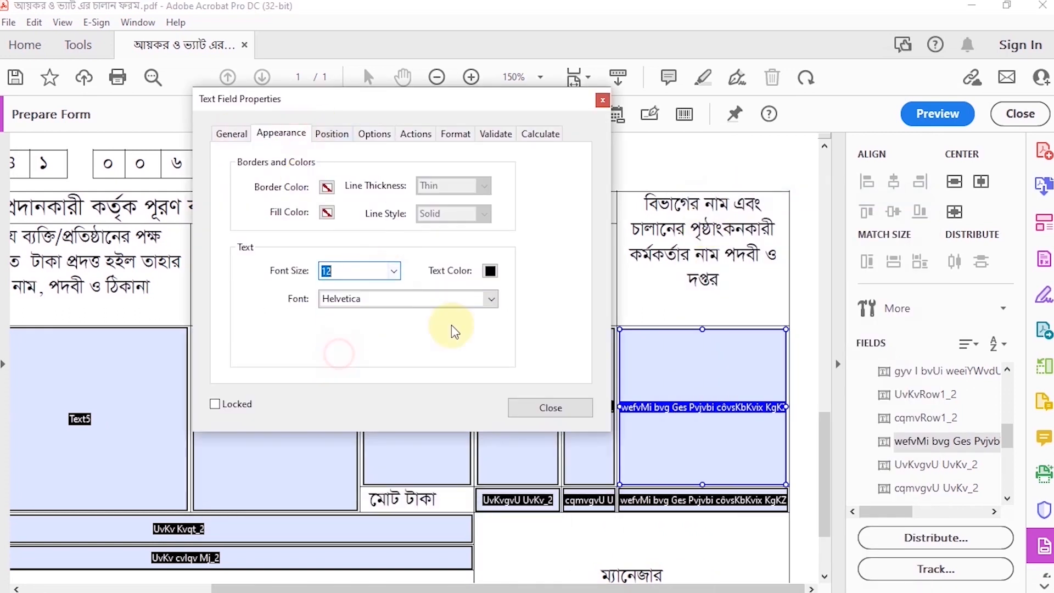
left_click(341, 360)
left_click(490, 299)
key("y")
scroll(377, 344, "up", 10)
left_click(376, 344)
Center the text of the second copy's large last-column field, enable Multi-line, and close its properties
left_click(374, 134)
left_click(344, 166)
left_click(321, 186)
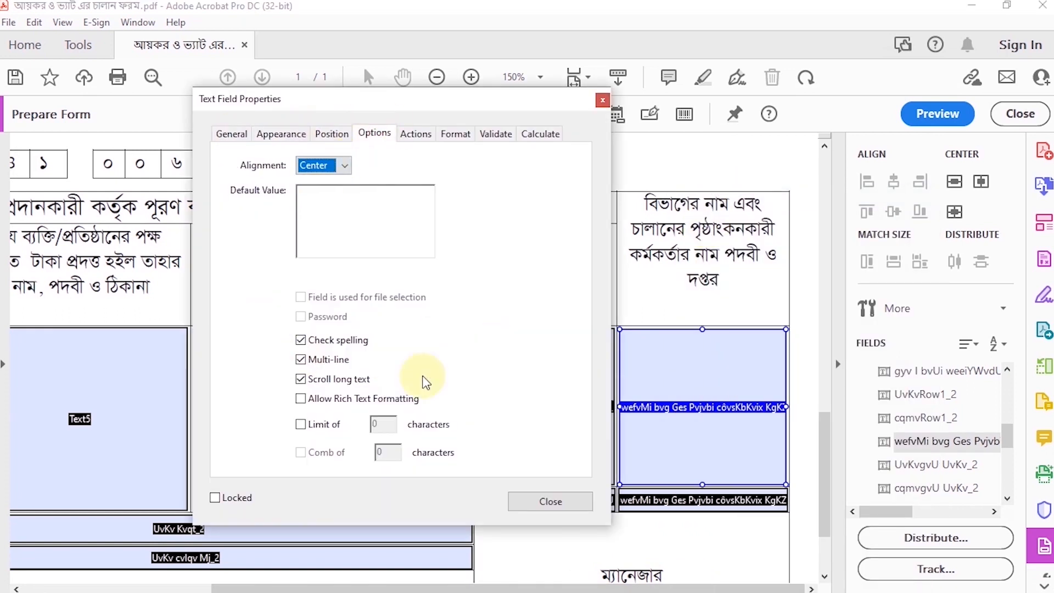
left_click(550, 501)
Set the টাকা field in the second copy's মোট টাকা row to SutonnyMJ at size 12
scroll(538, 461, "down", 2)
right_click(521, 424)
left_click(568, 24)
left_click(137, 134)
left_click(250, 271)
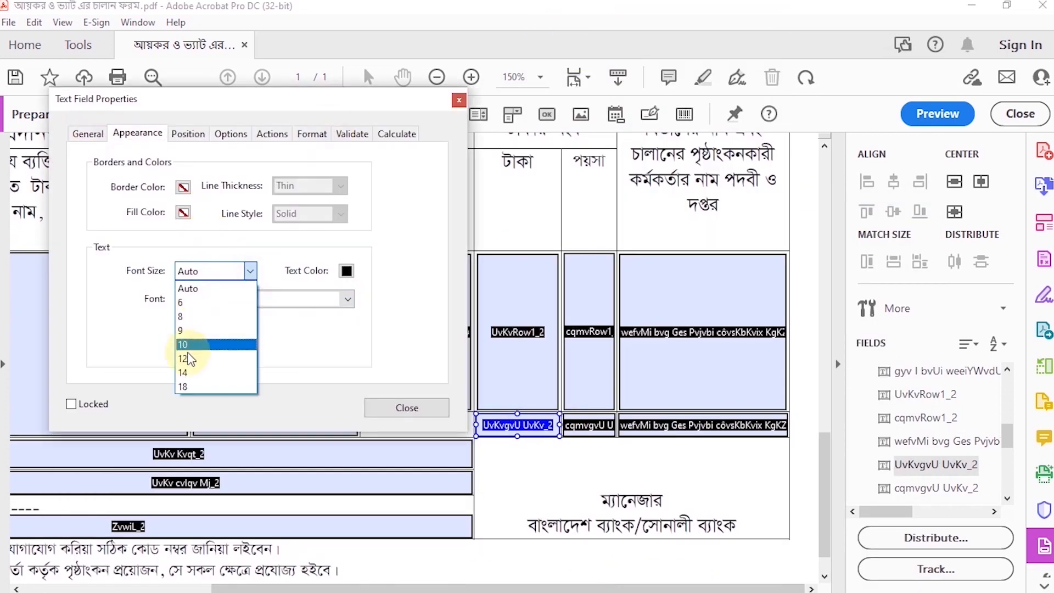
left_click(187, 359)
left_click(348, 299)
key("y")
scroll(223, 364, "up", 10)
left_click(224, 357)
Center the মোট টাকা row's টাকা field text and close its properties
left_click(231, 134)
left_click(201, 165)
left_click(178, 195)
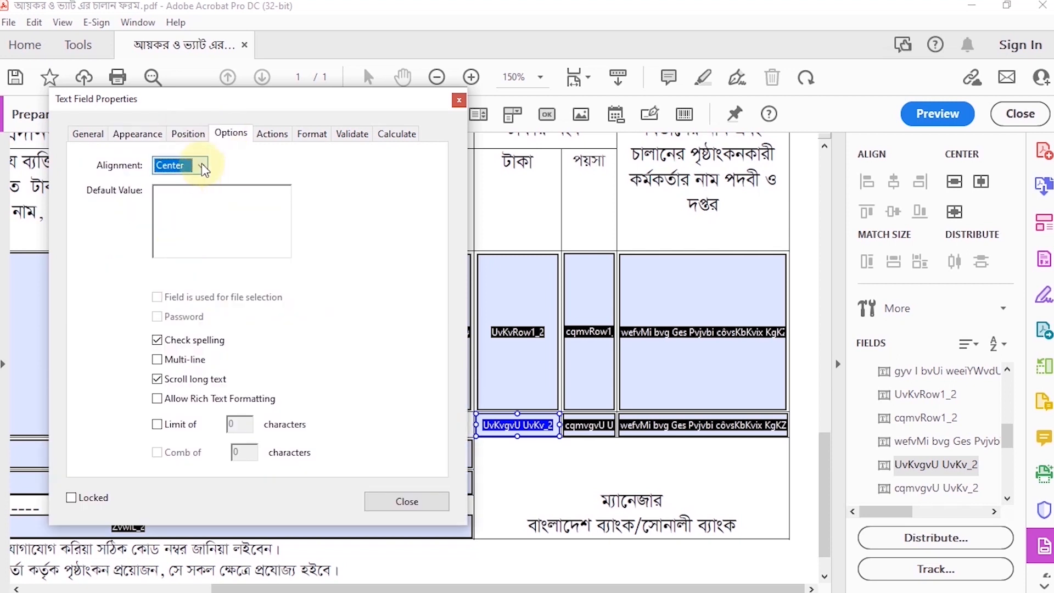
left_click(268, 138)
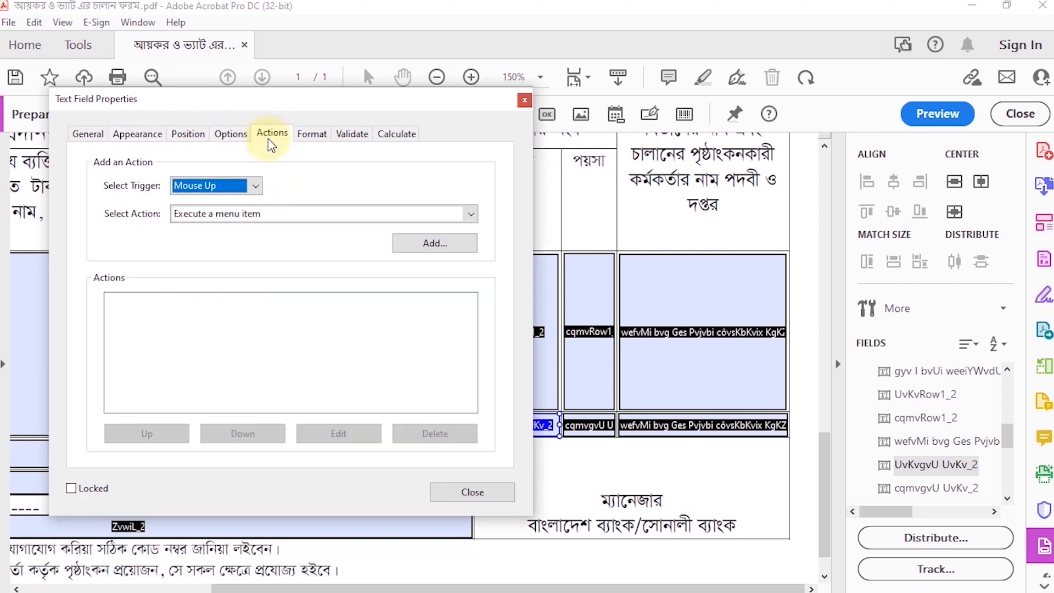
left_click(473, 492)
Set the font of the পয়সা field in the second copy's মোট টাকা row to SutonnyMJ and close its properties
right_click(591, 427)
left_click(637, 25)
left_click(84, 135)
left_click(137, 134)
left_click(343, 298)
left_click(236, 331)
left_click(230, 134)
left_click(407, 501)
Delete the second copy's last-column field in the মোট টাকা row and its টাকা পাওয়া গেল and তারিখ fields
left_click(678, 428)
key("Delete")
scroll(631, 456, "down", 1)
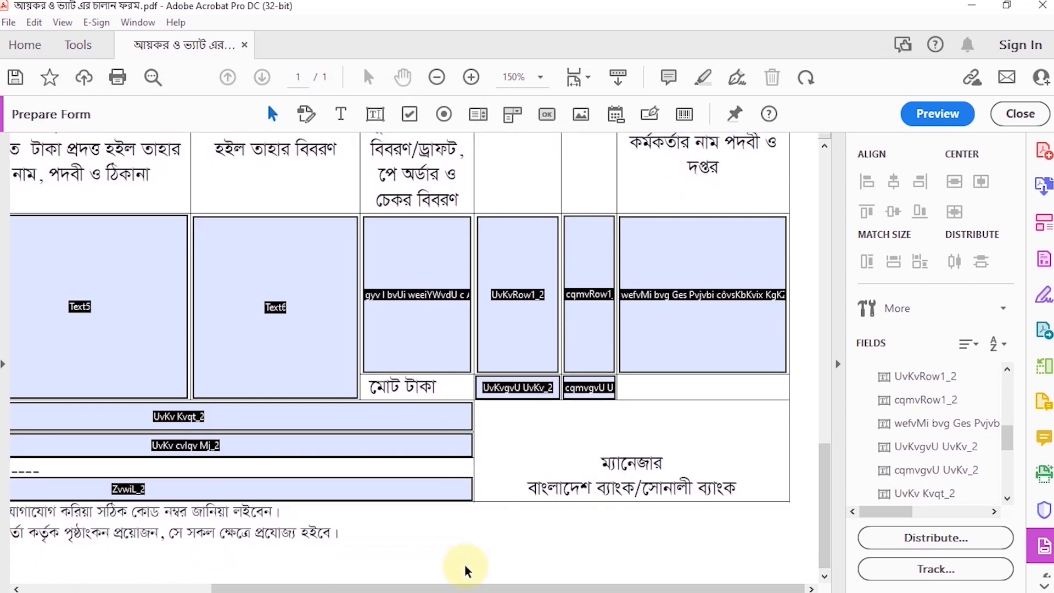
left_click_drag(464, 589, 275, 589)
left_click(252, 448)
key("Delete")
left_click(244, 489)
Trim the left edge of the second copy's টাকা (কথায়) field to clear its label, and set it to SutonnyMJ at size 12
left_click_drag(139, 415, 143, 415)
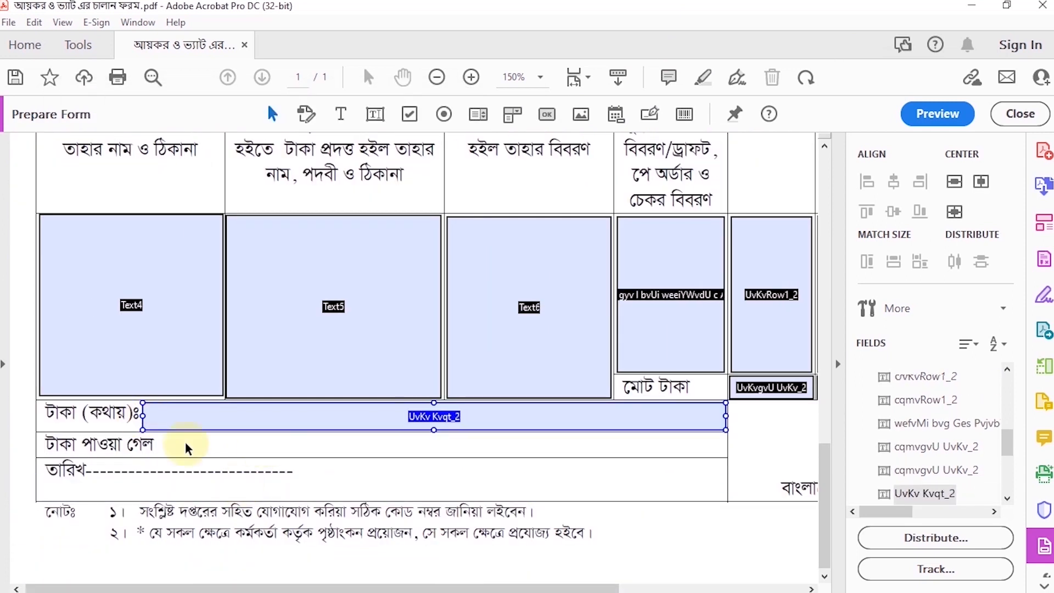
right_click(284, 415)
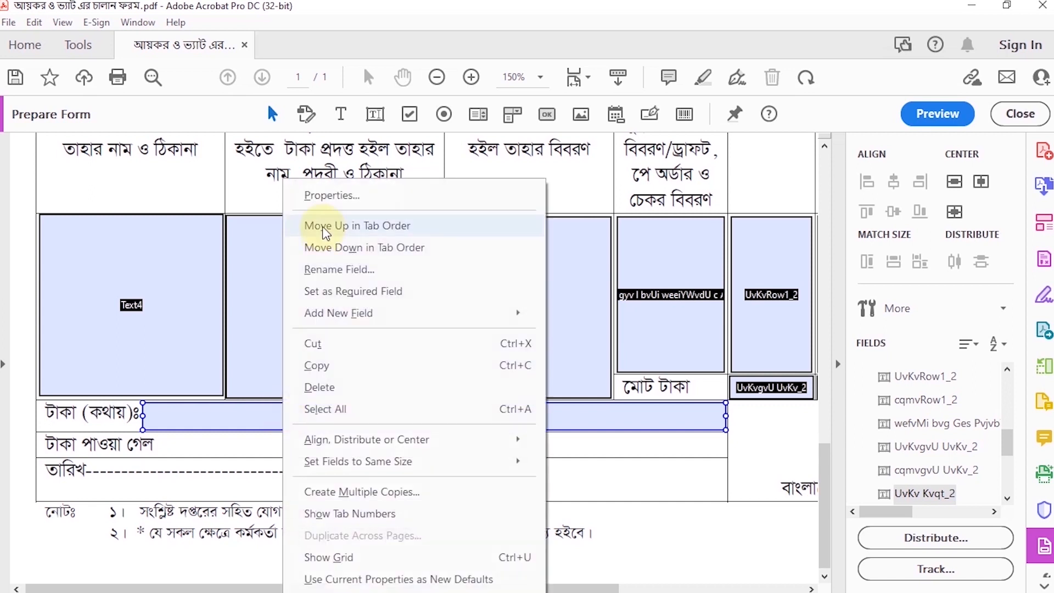
left_click(325, 195)
left_click(87, 134)
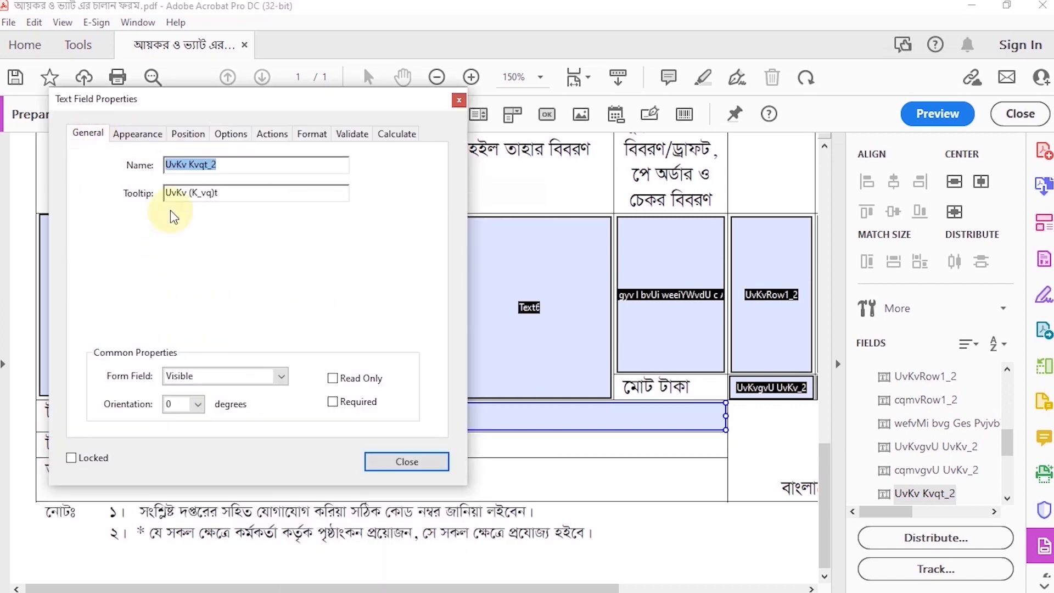
left_click(138, 133)
left_click(251, 271)
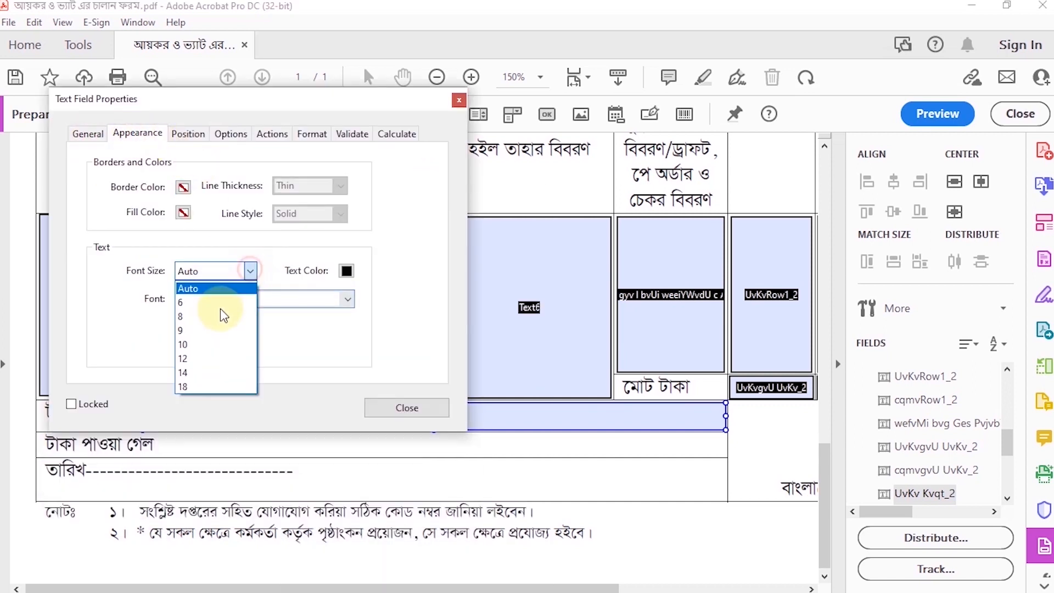
left_click(204, 358)
left_click(332, 262)
left_click(219, 335)
Set the টাকা (কথায়) field's alignment to Left and close its properties
left_click(188, 96)
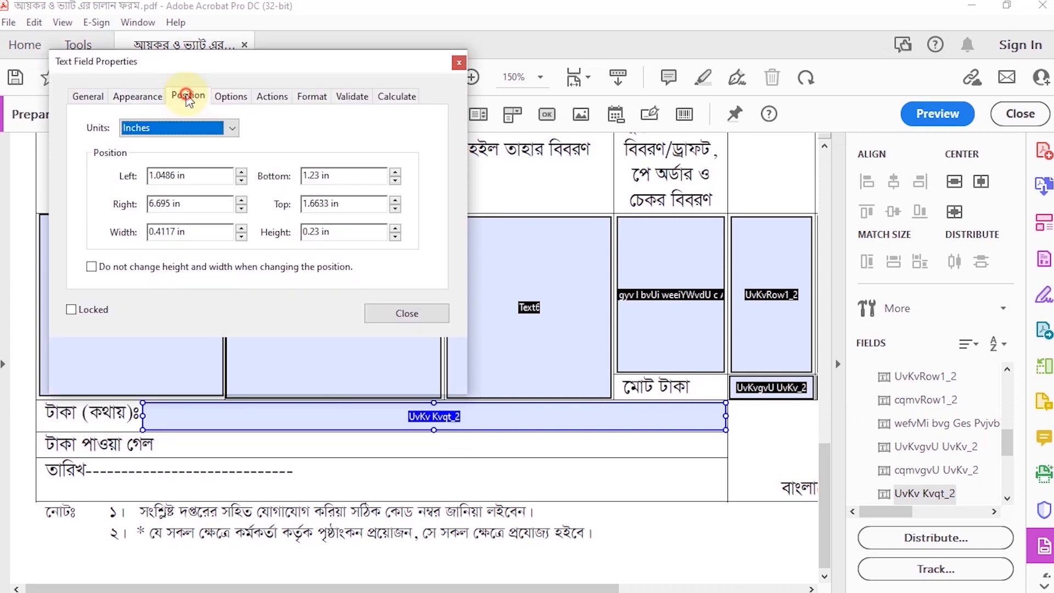
left_click(225, 96)
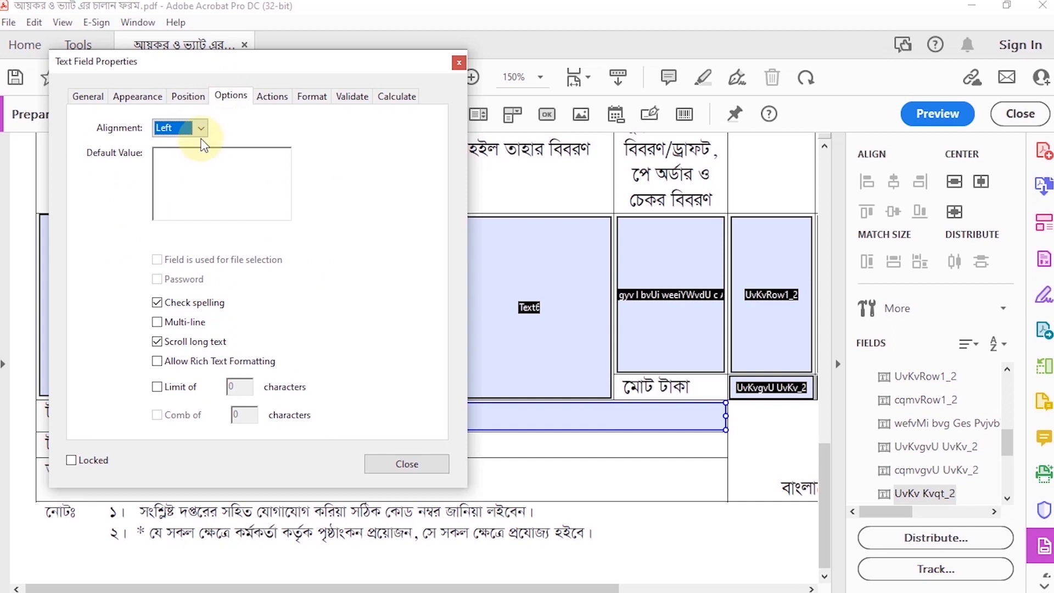
left_click(202, 127)
left_click(181, 145)
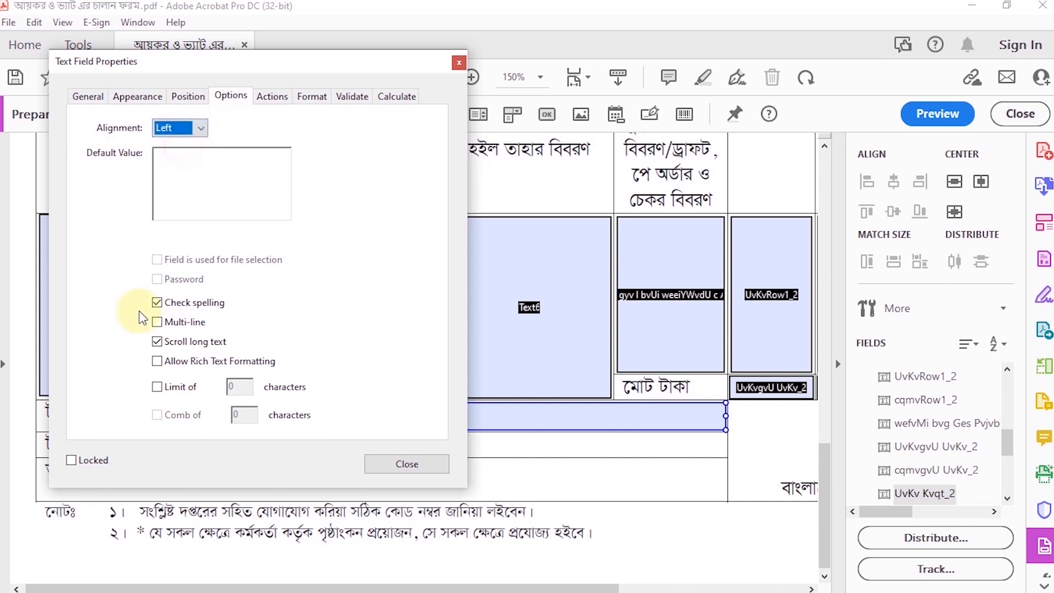
left_click(273, 97)
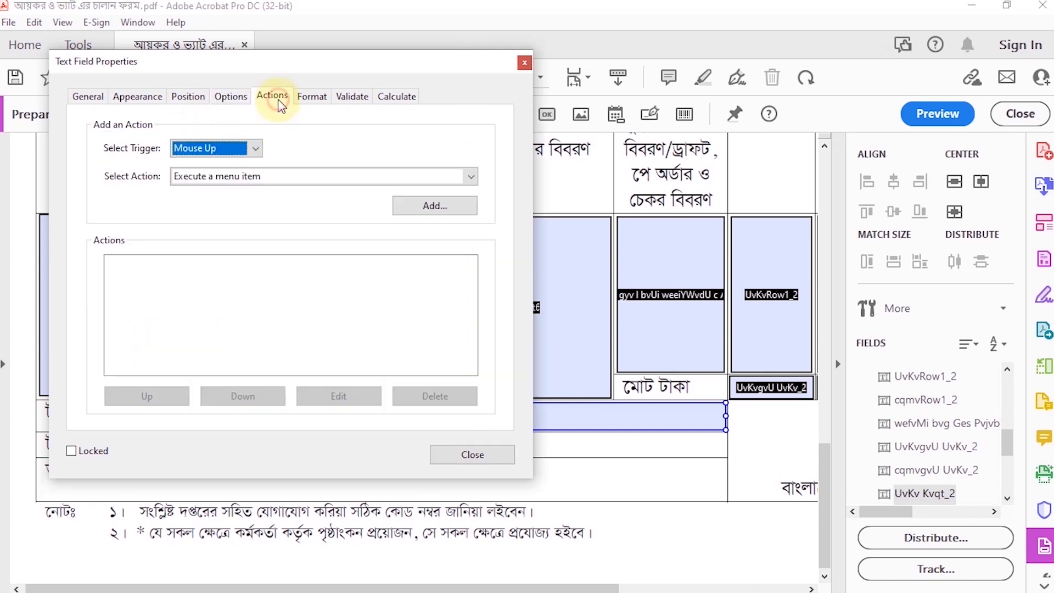
left_click(463, 454)
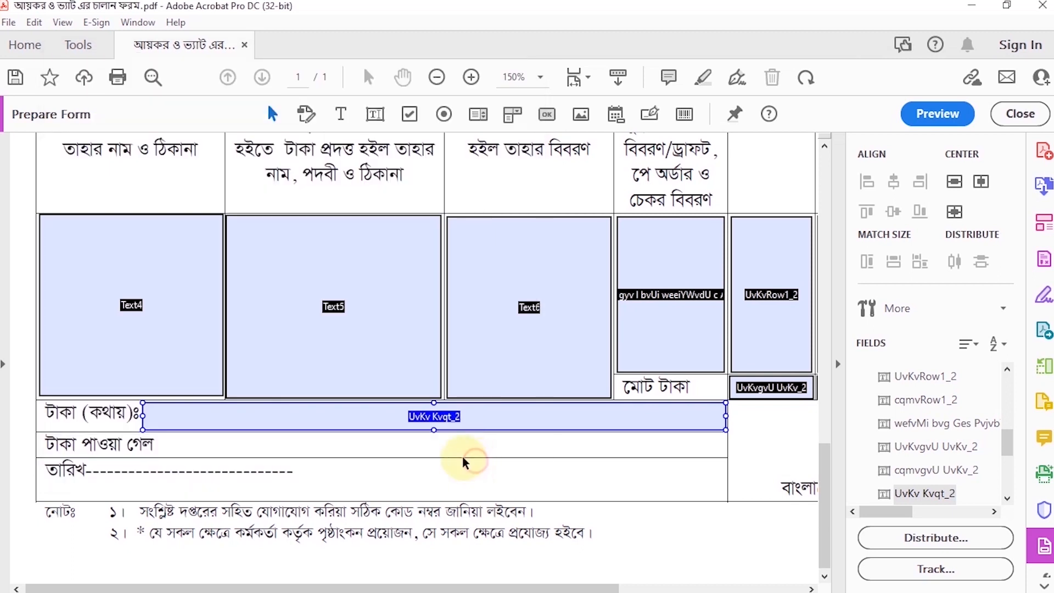
Review the field layout across both copies of the challan form at 75% zoom
scroll(416, 408, "down", 1)
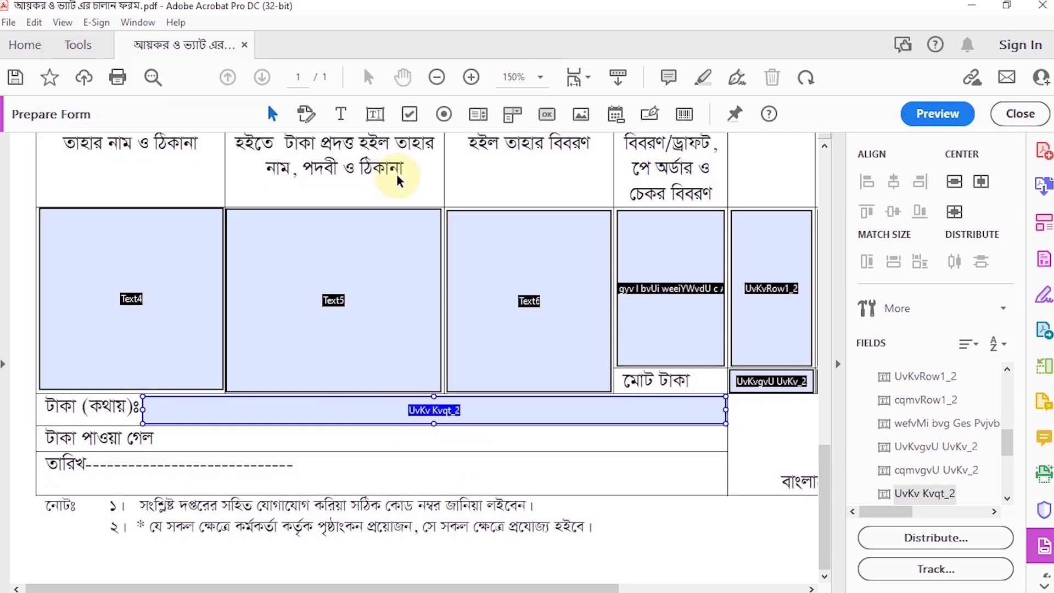
left_click(437, 78)
left_click(437, 78)
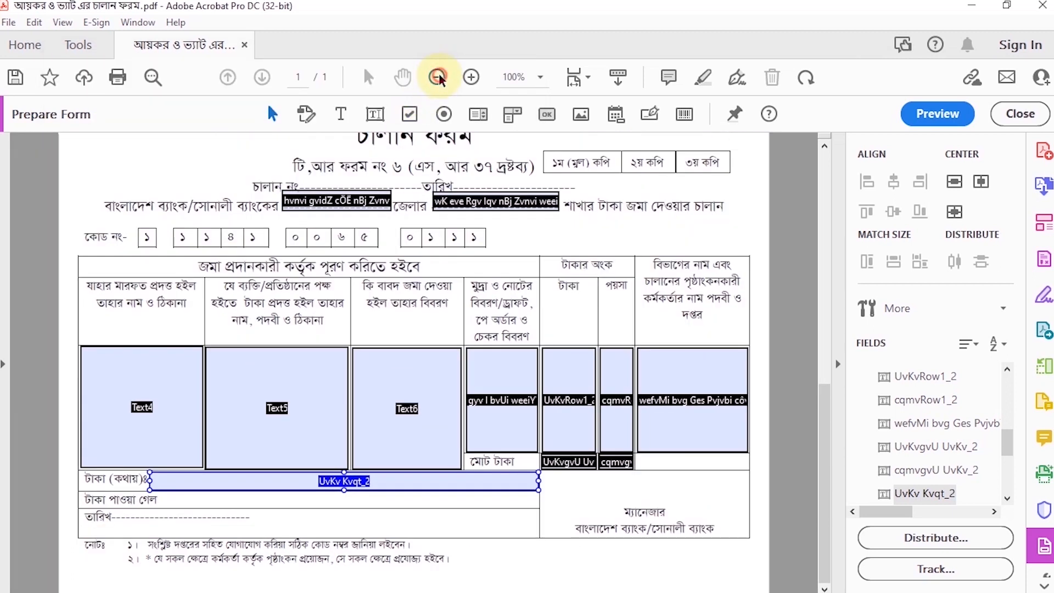
left_click(438, 77)
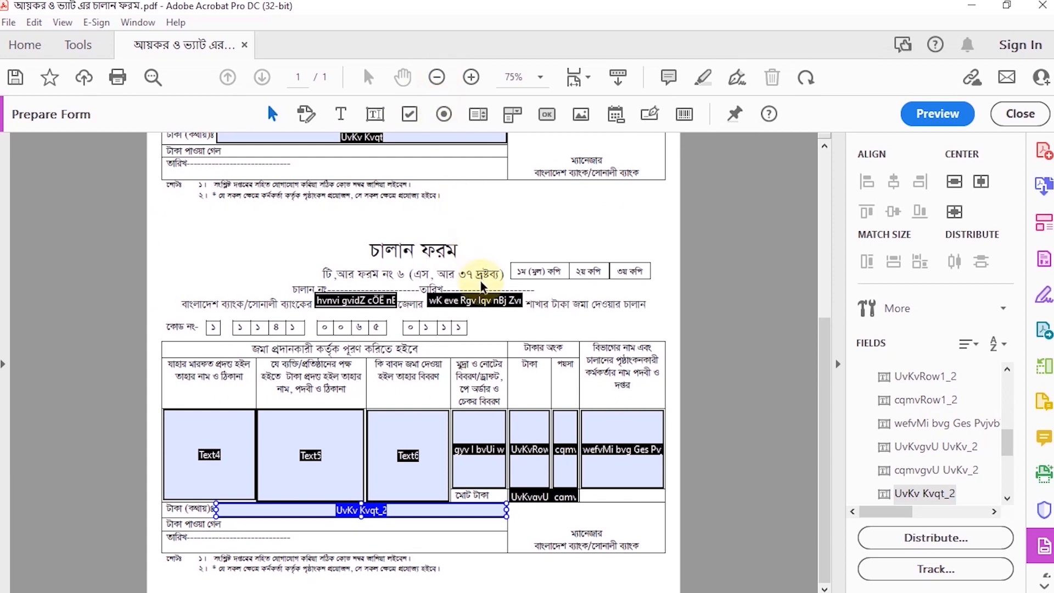
scroll(470, 346, "up", 5)
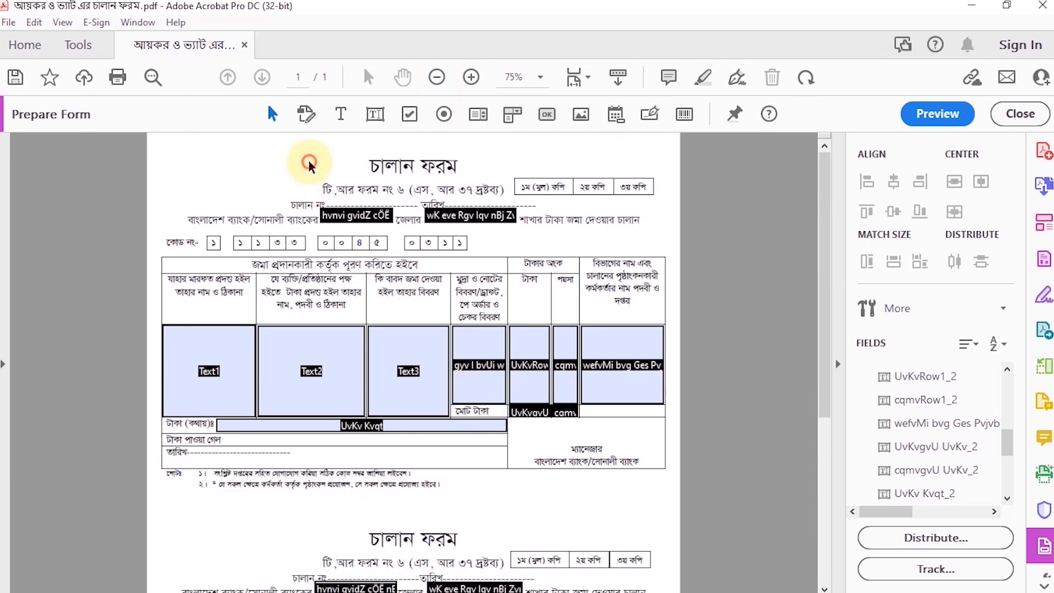
scroll(549, 483, "down", 5)
left_click(511, 470)
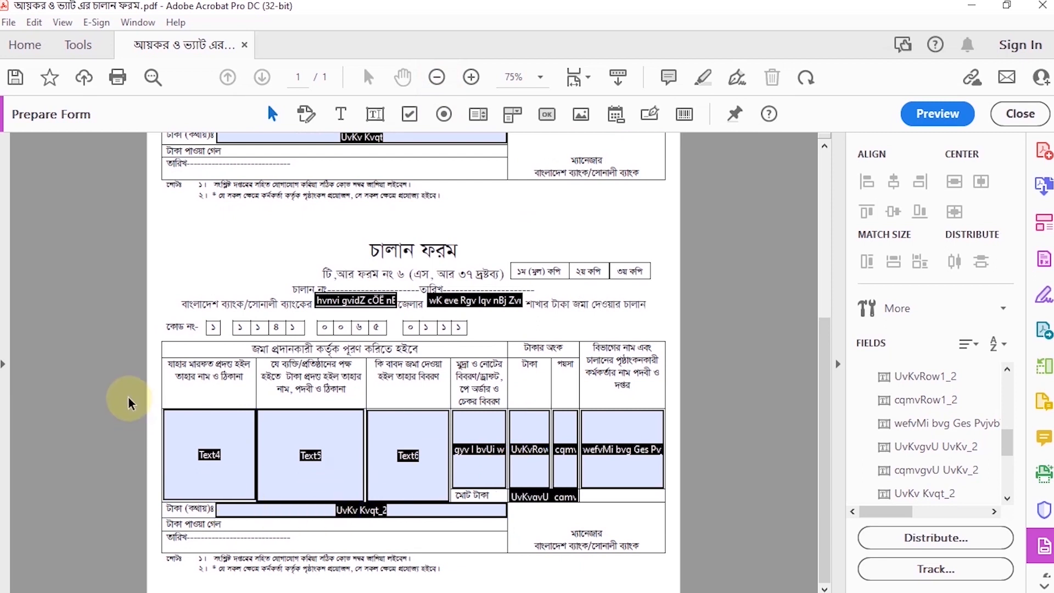
Show the rulers and place vertical guides along the left and right edges of the challan tables
key("ctrl+r")
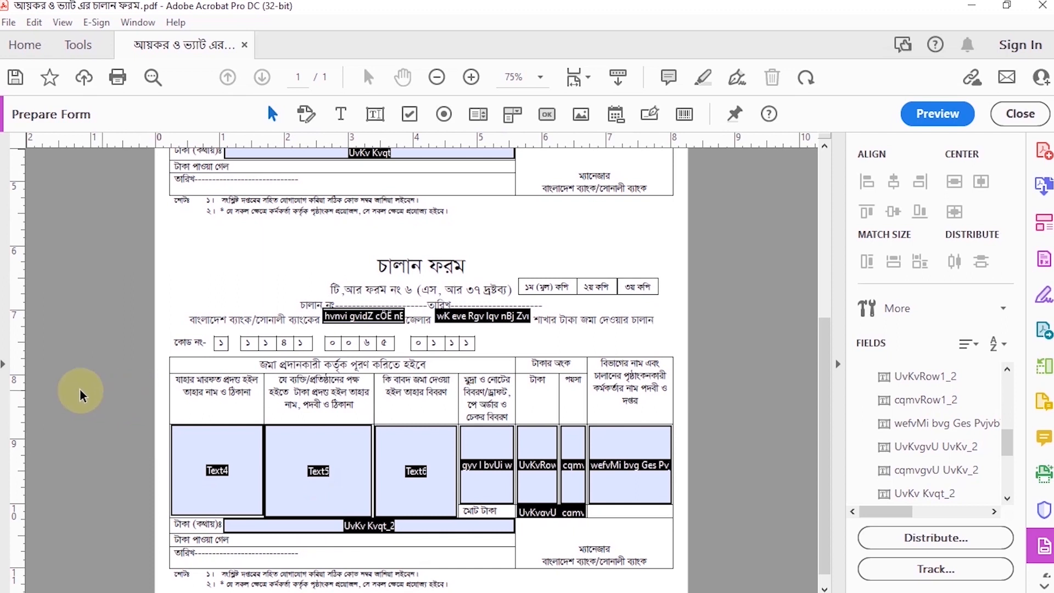
left_click_drag(22, 384, 170, 387)
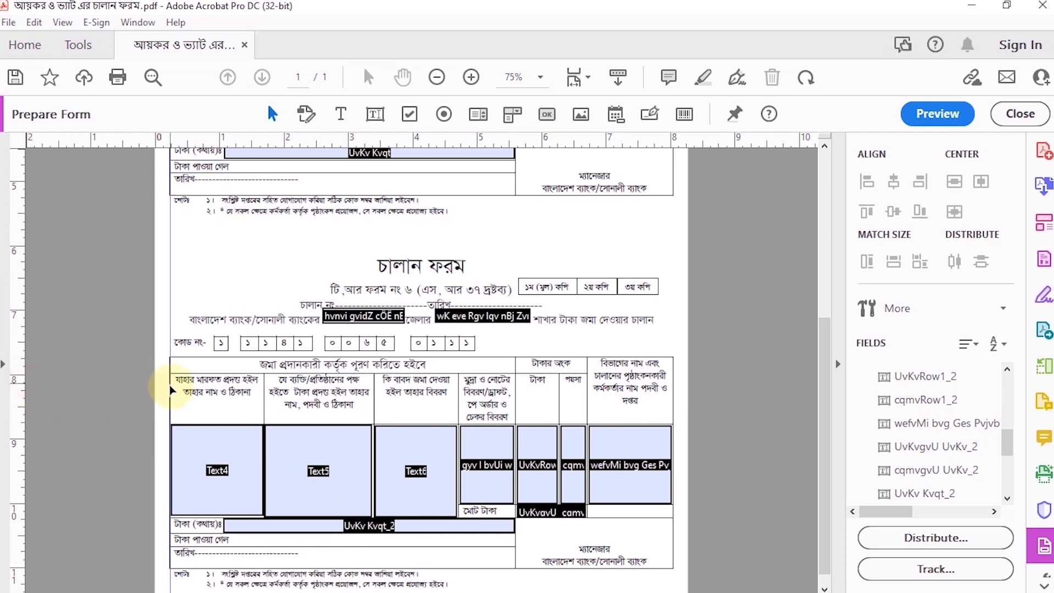
left_click_drag(14, 369, 672, 452)
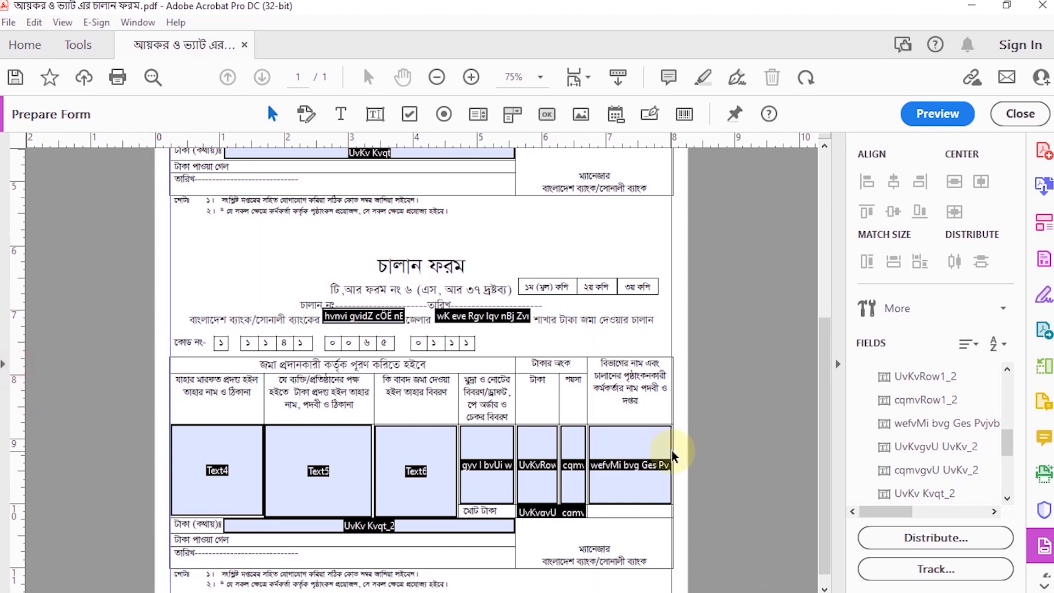
scroll(549, 445, "up", 8)
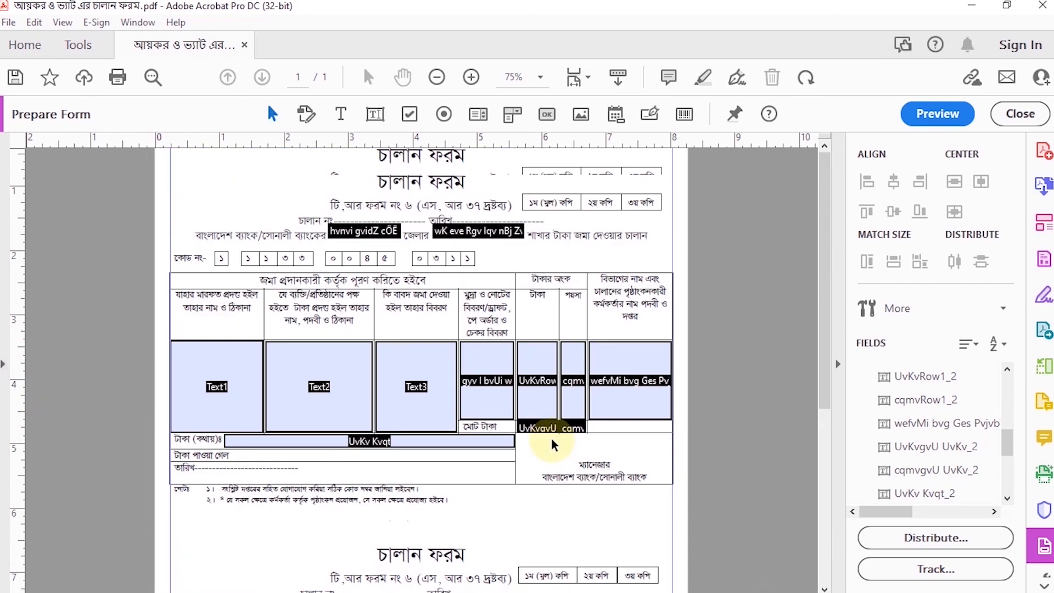
scroll(377, 406, "down", 8)
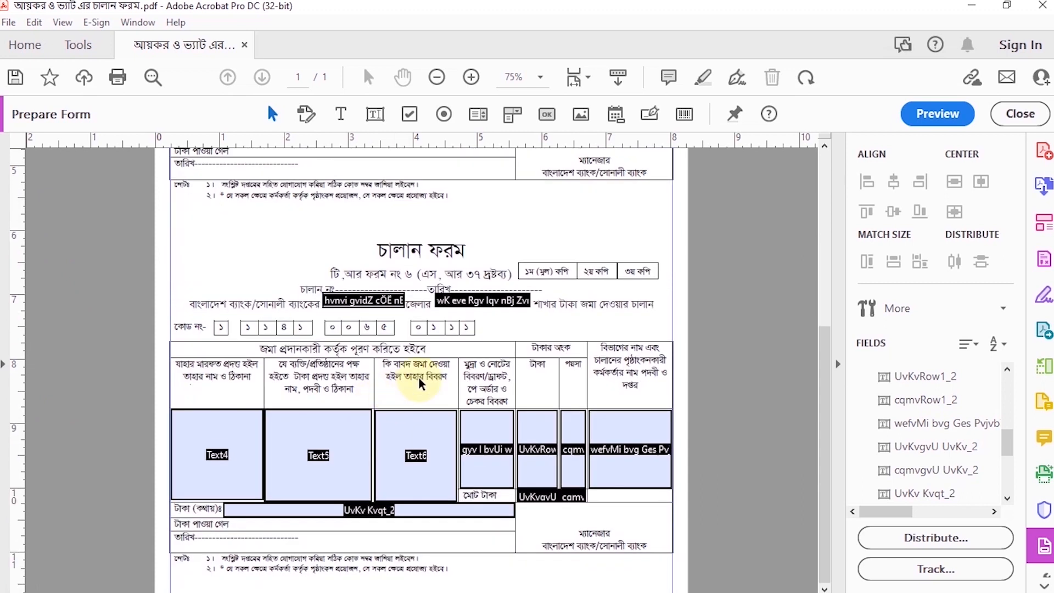
Add a button below the second copy's table, with its right end aligned to the right guide
left_click(471, 78)
left_click(472, 78)
scroll(572, 383, "down", 5)
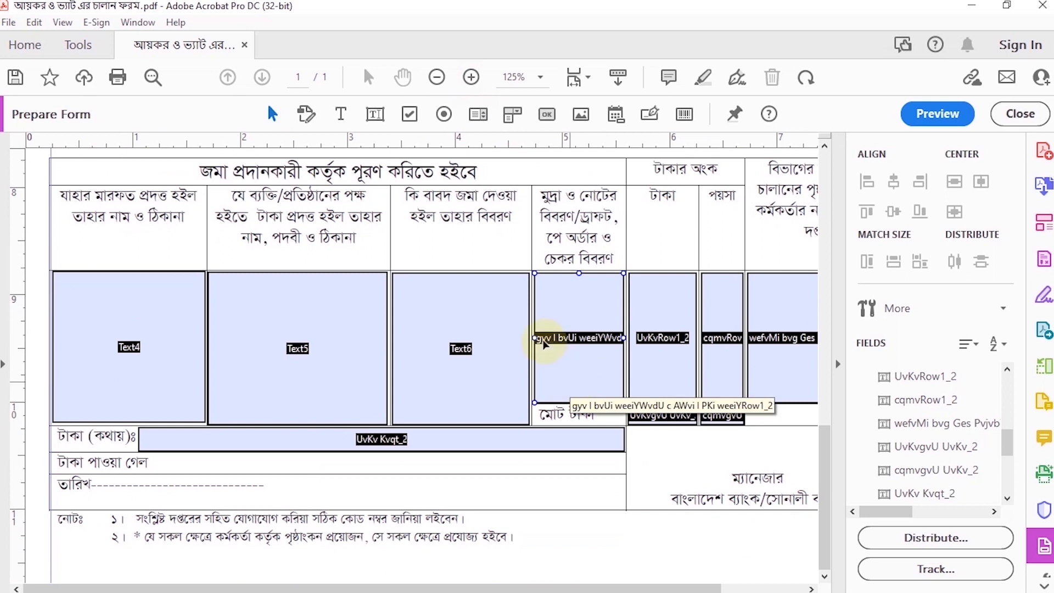
left_click(437, 77)
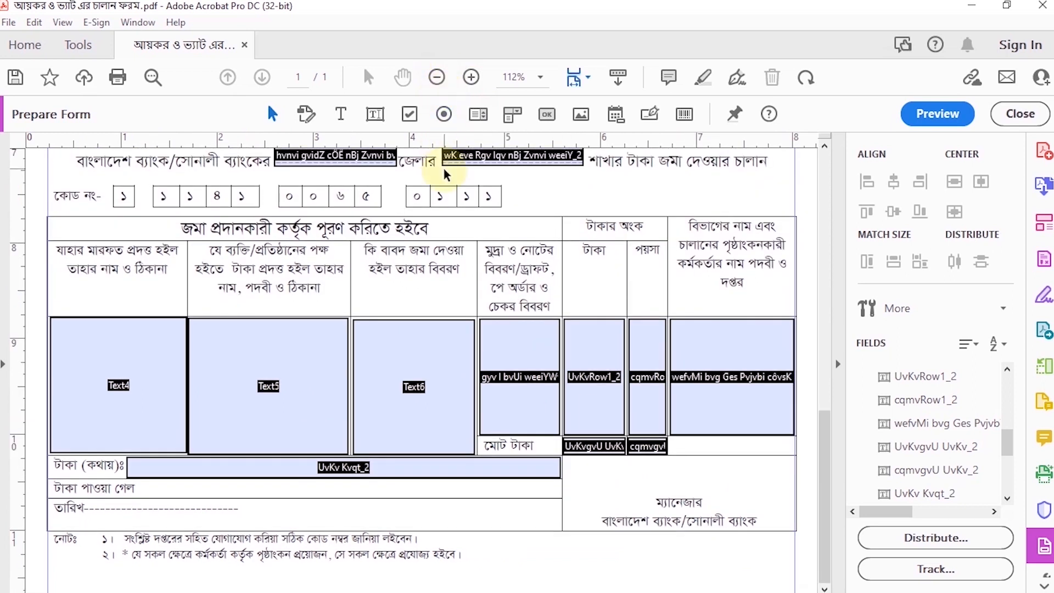
left_click(547, 115)
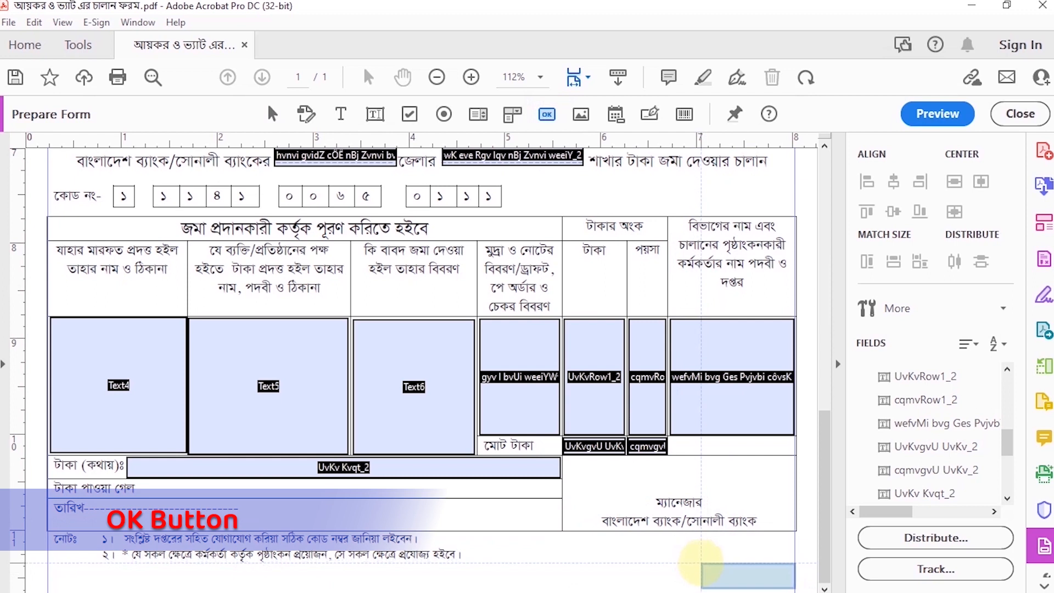
left_click(701, 563)
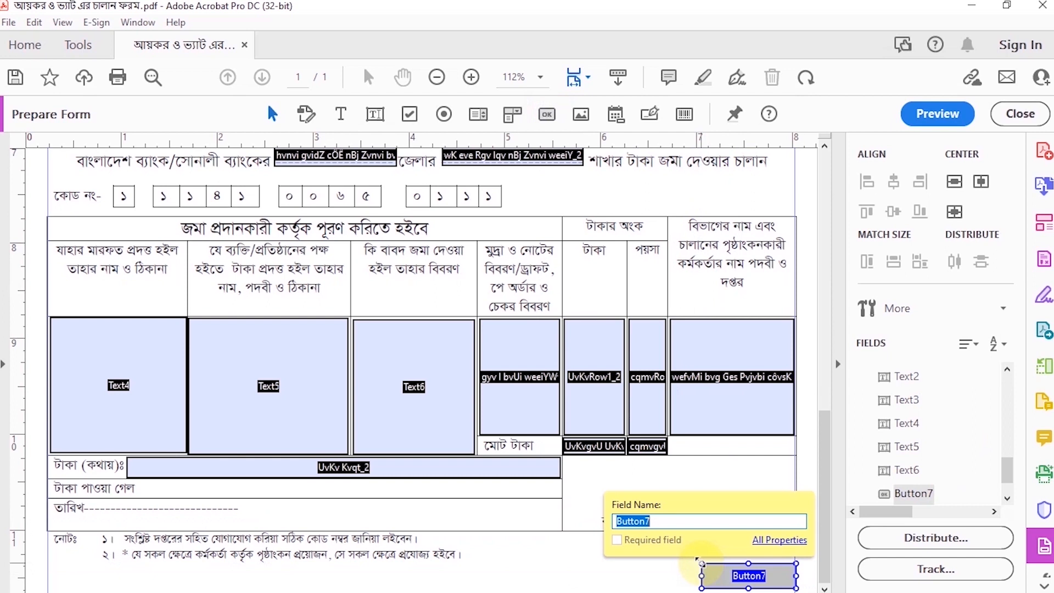
Set the new button's form field visibility to Visible but doesn't print
right_click(736, 571)
left_click(769, 187)
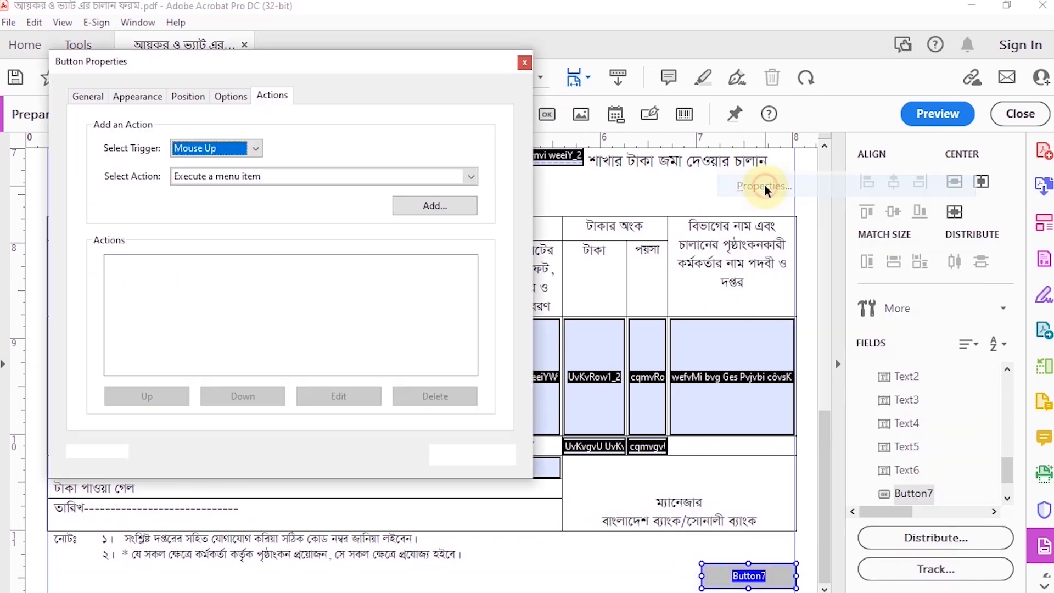
left_click(85, 102)
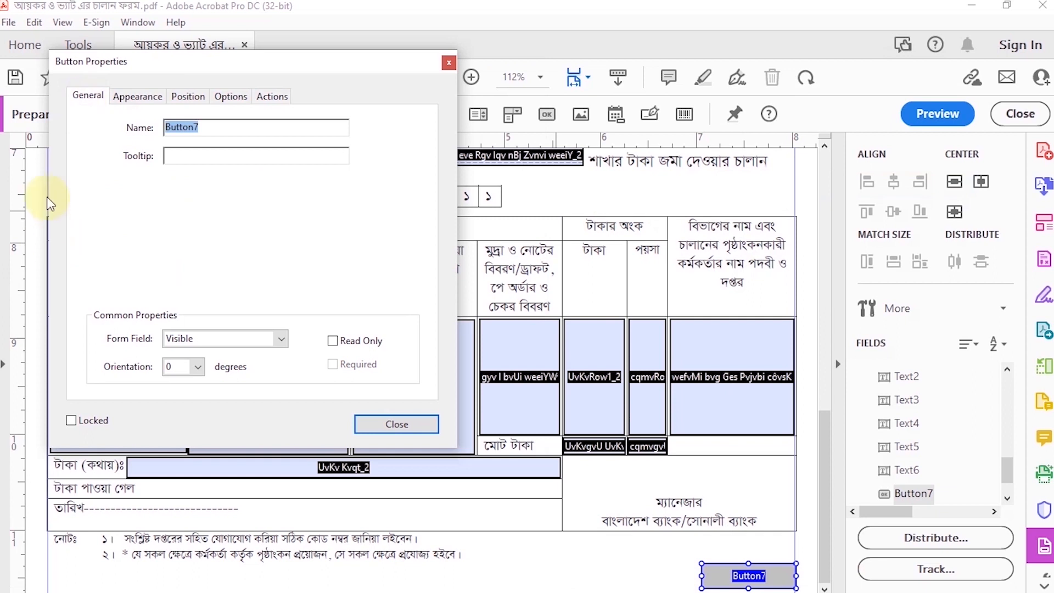
left_click(277, 339)
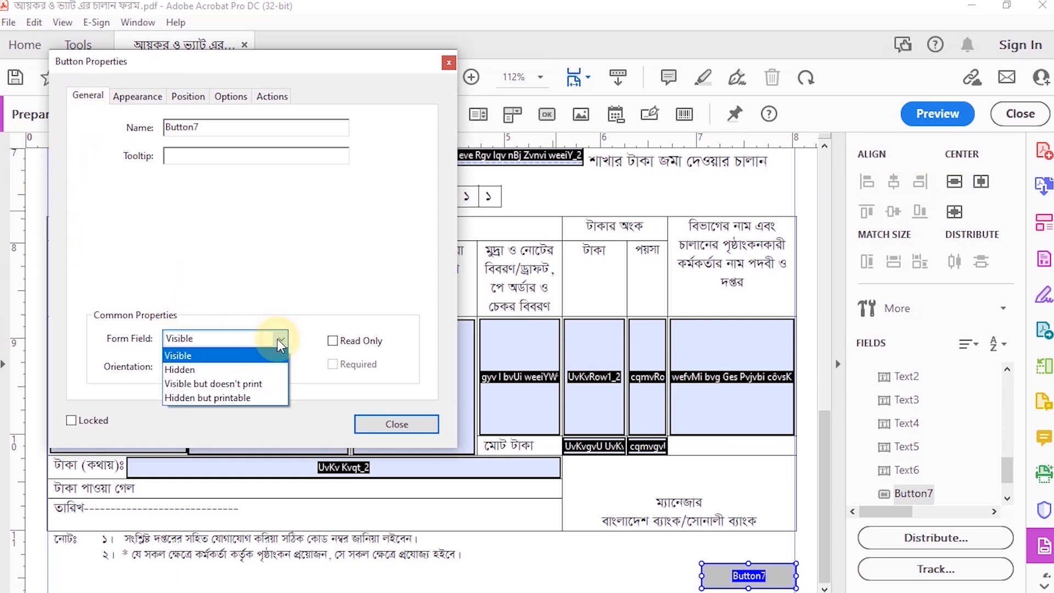
left_click(209, 386)
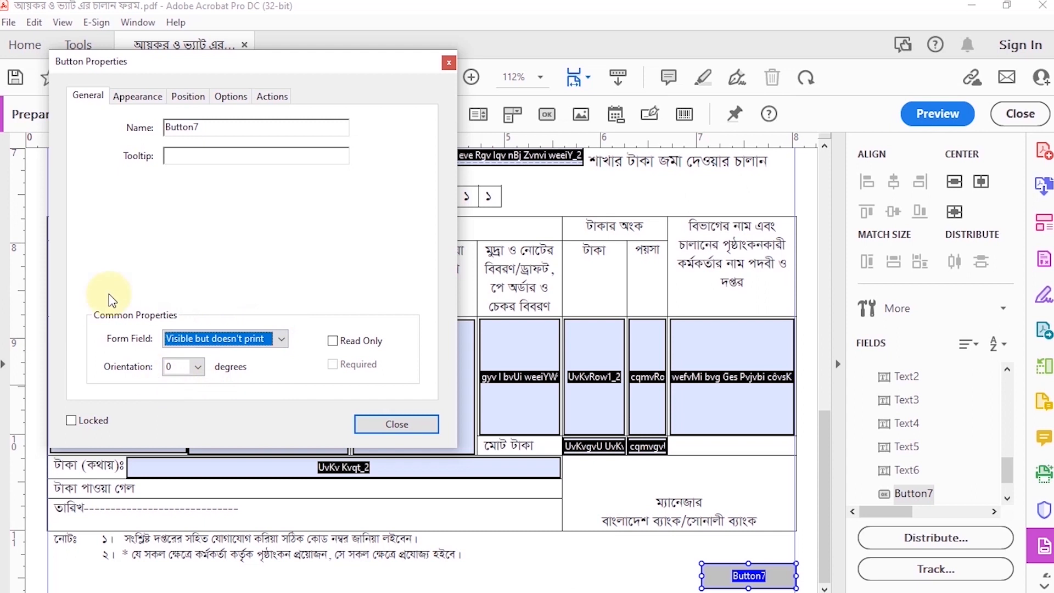
Set the new button's font to Times Bold
left_click(134, 98)
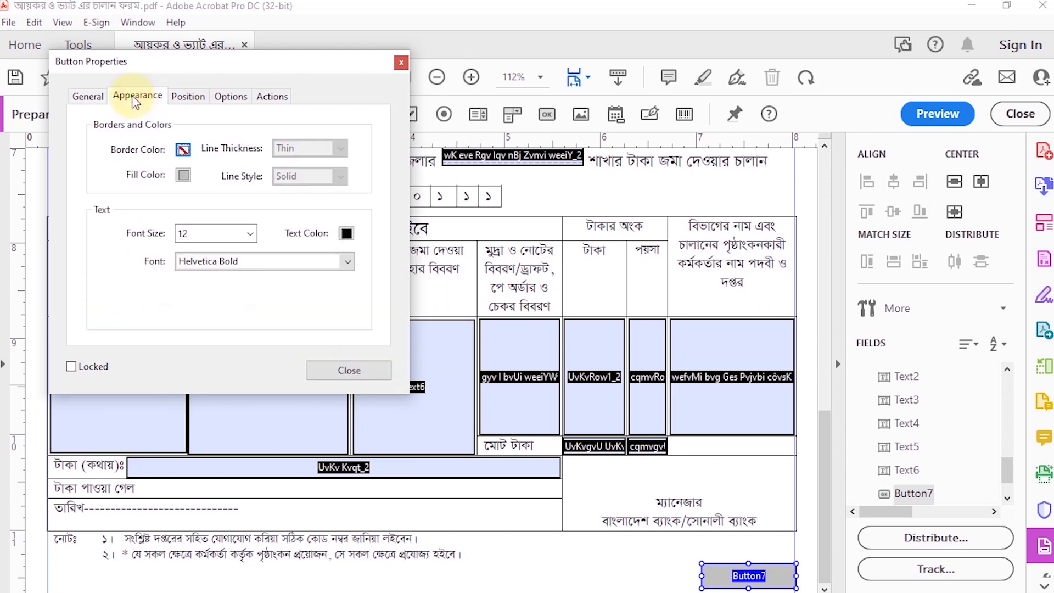
left_click(344, 264)
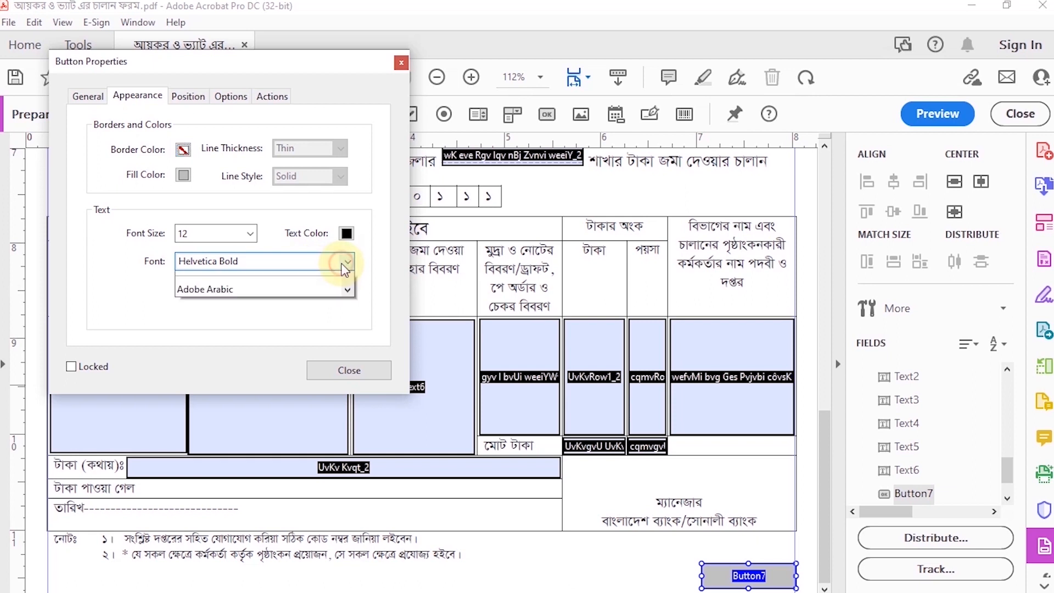
left_click(226, 339)
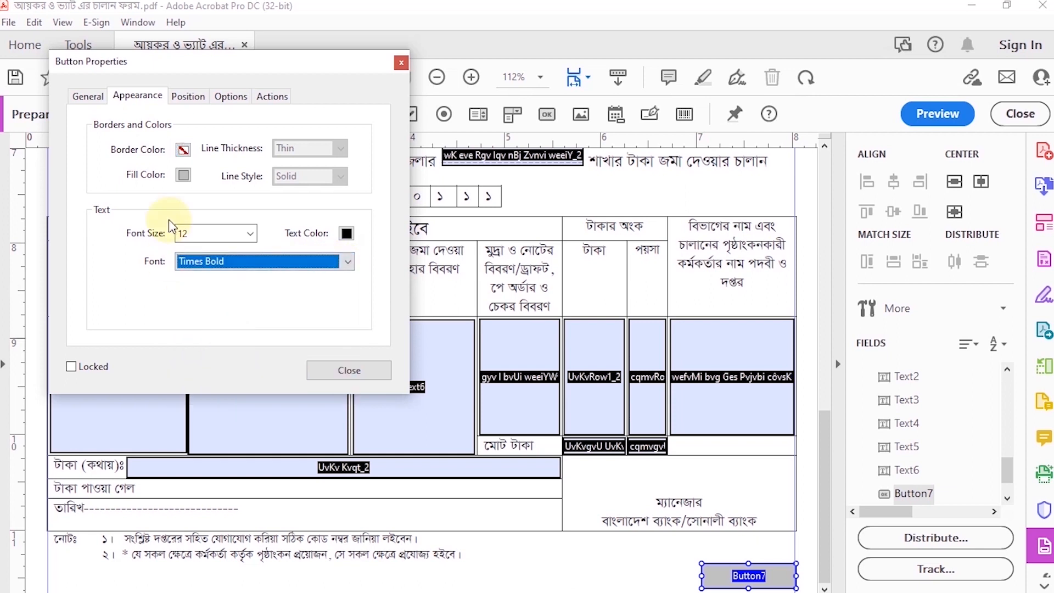
Give the new button below the second copy's table the label Print
left_click(185, 95)
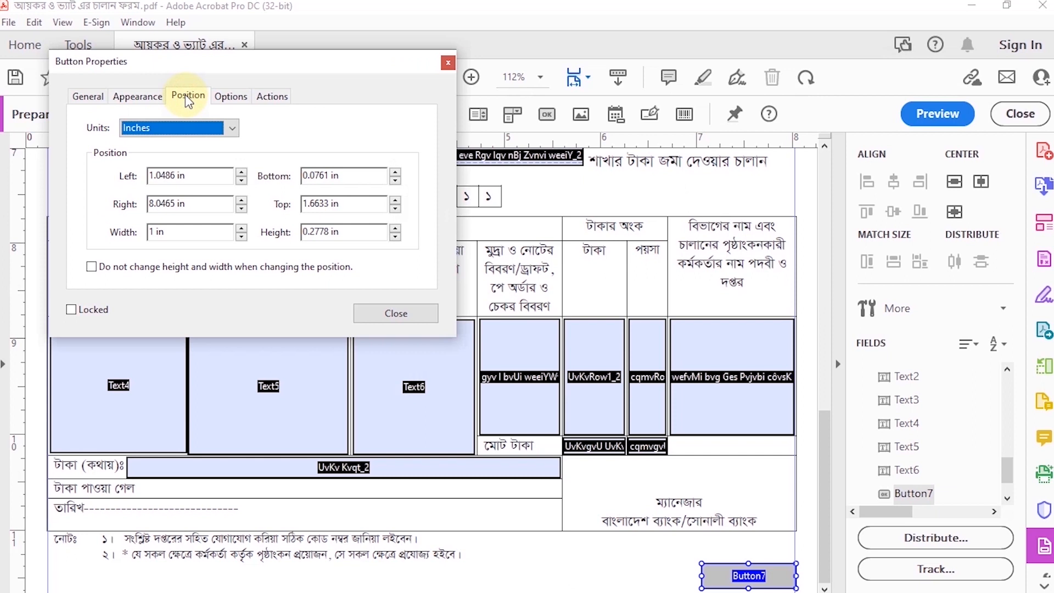
left_click(224, 96)
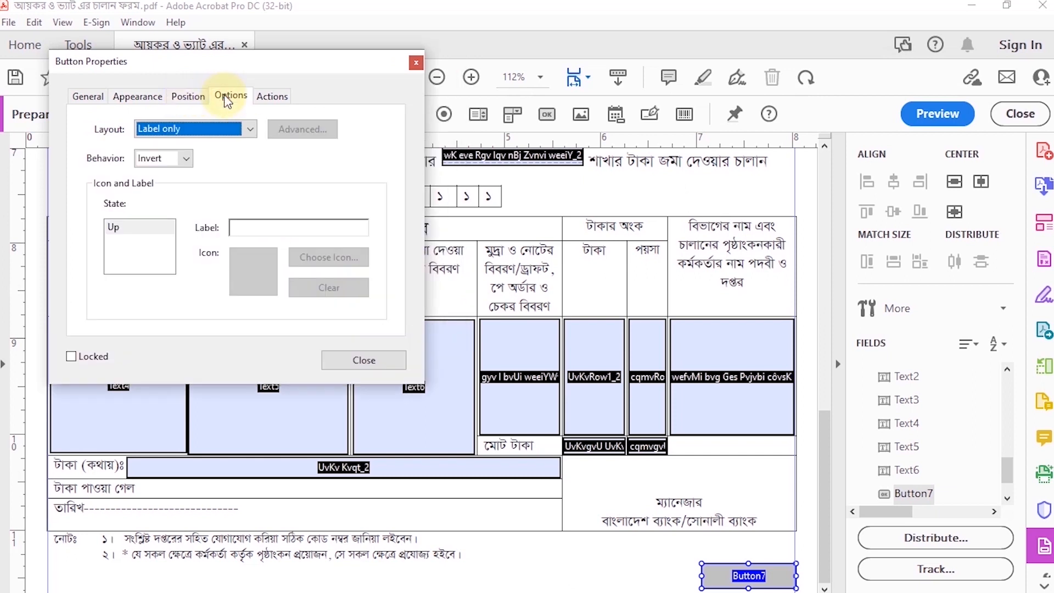
left_click(271, 226)
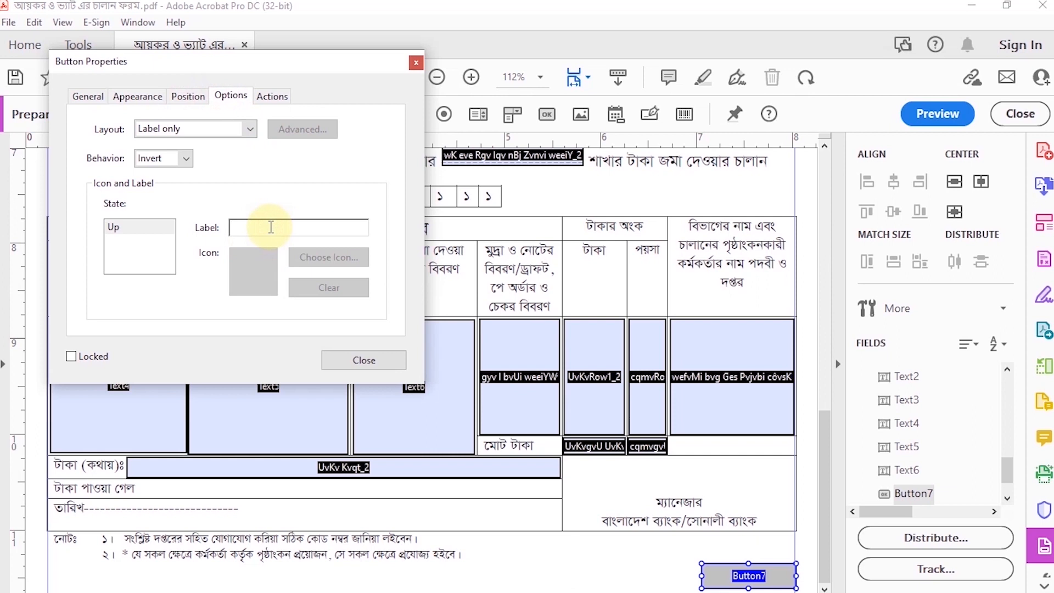
type("Print")
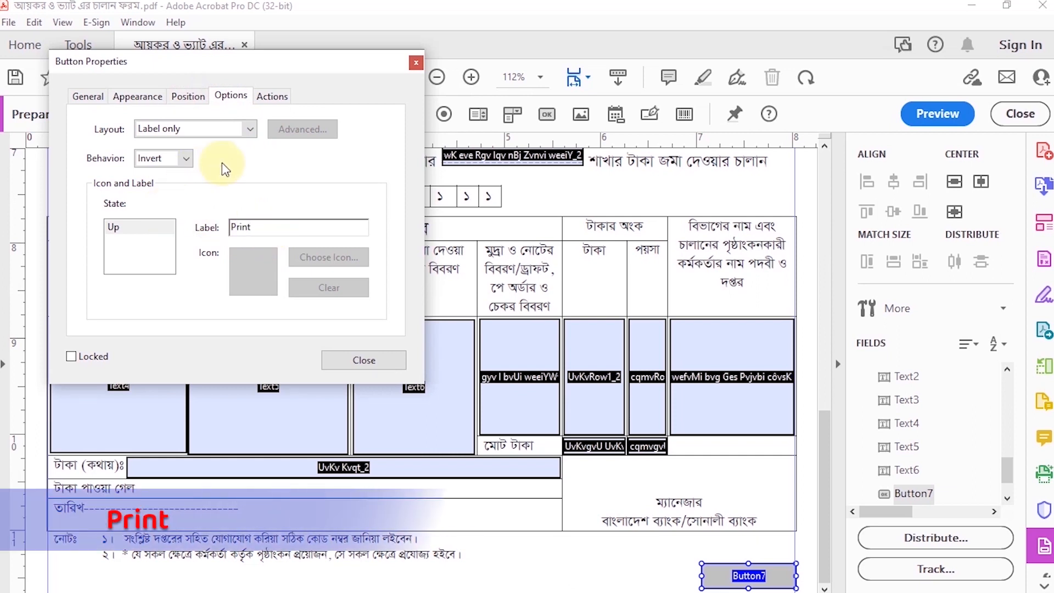
Set the Print button's font size to 14 and its fill color to golden yellow
left_click(190, 98)
left_click(161, 100)
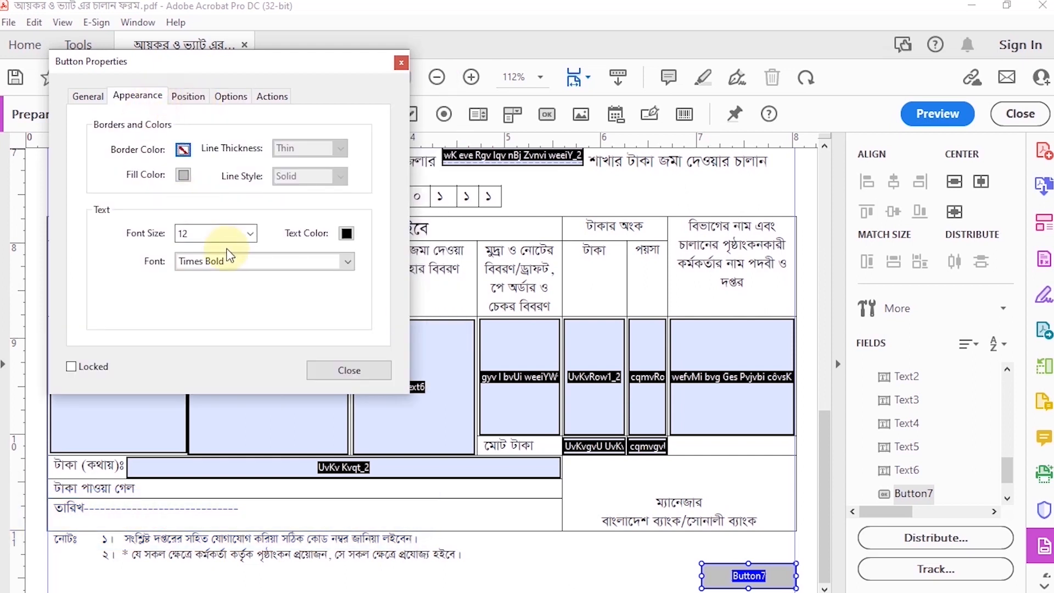
left_click(251, 235)
left_click(205, 335)
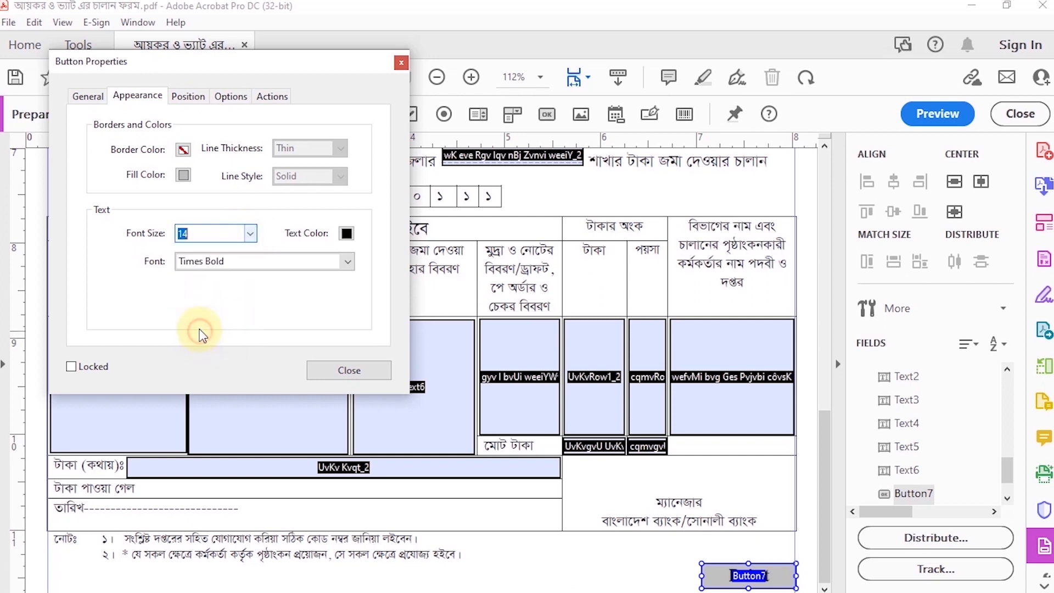
left_click(184, 175)
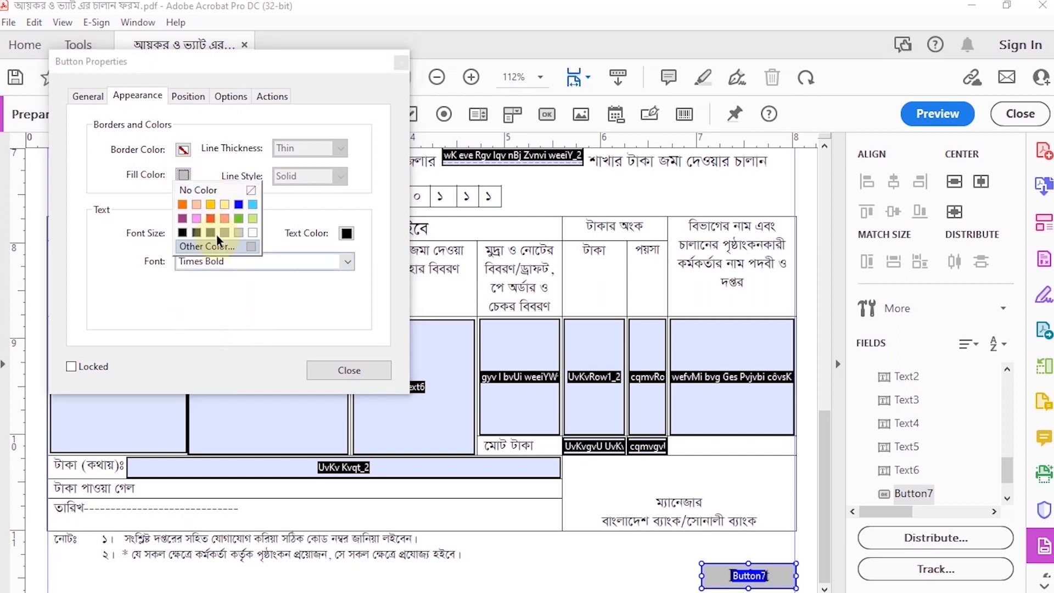
left_click(211, 204)
Add a Mouse Up action to the Print button that executes the File>Print menu item, and finish its properties
left_click(203, 100)
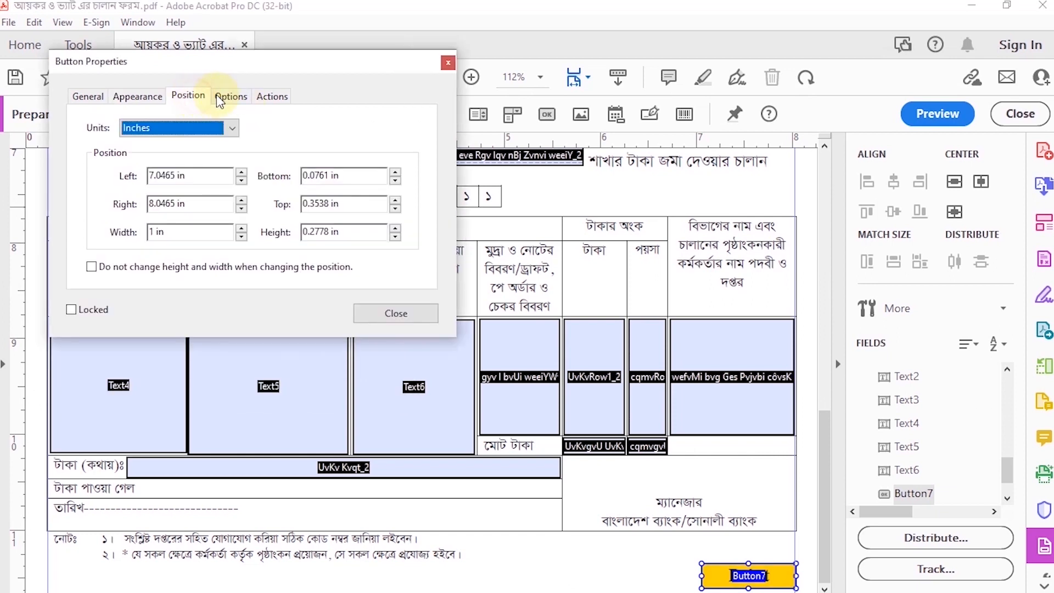
left_click(222, 95)
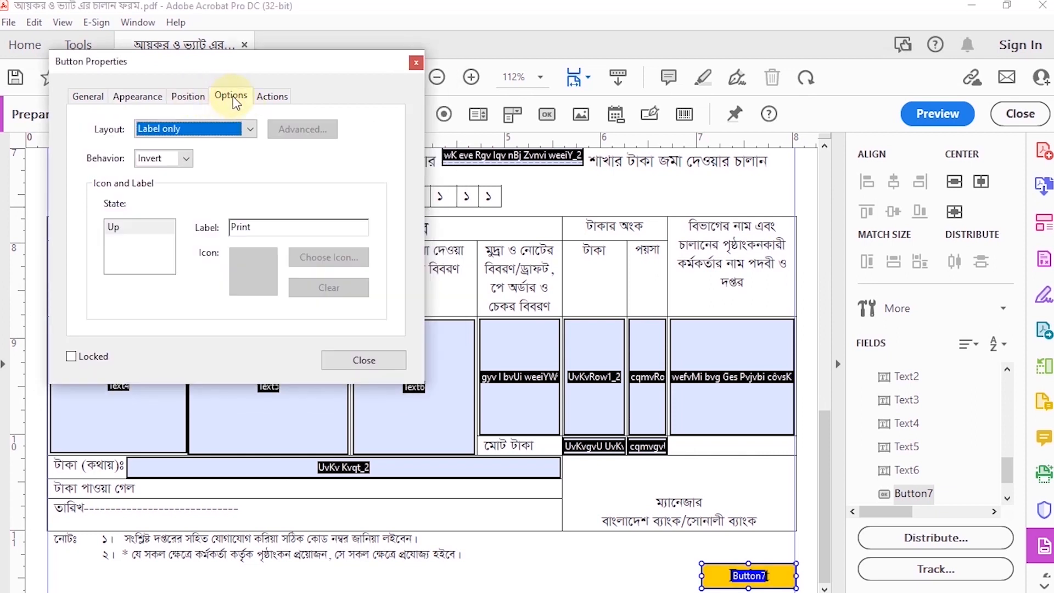
left_click(260, 98)
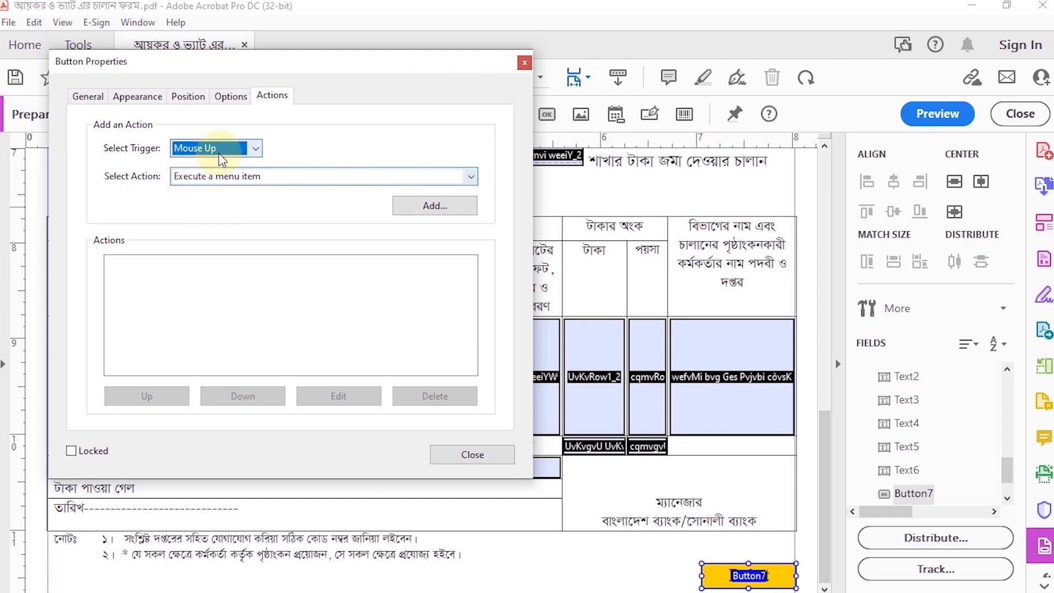
left_click(470, 178)
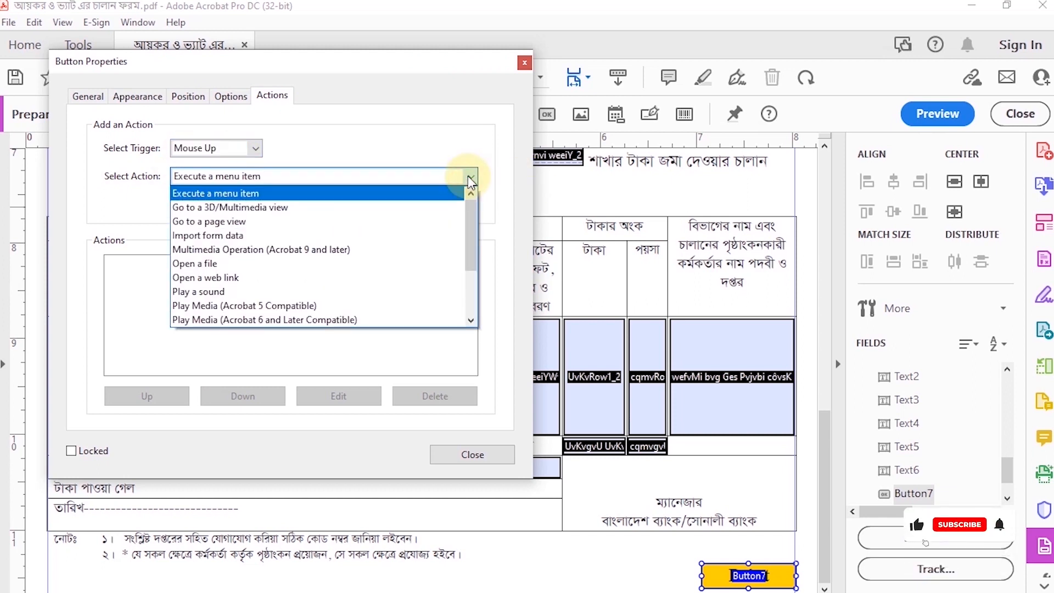
scroll(393, 275, "down", 2)
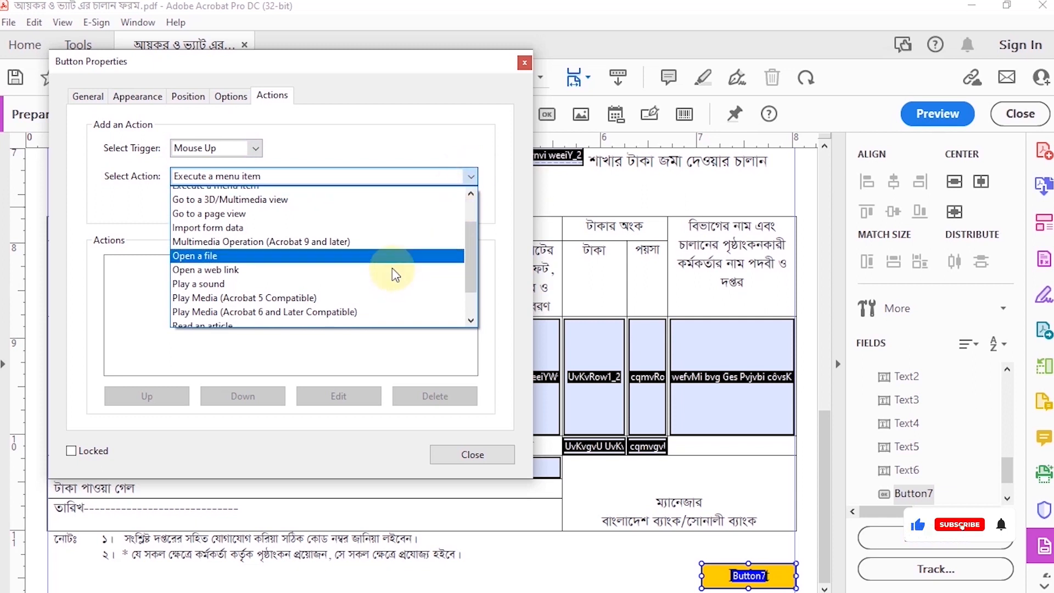
scroll(389, 270, "down", 1)
scroll(400, 216, "up", 2)
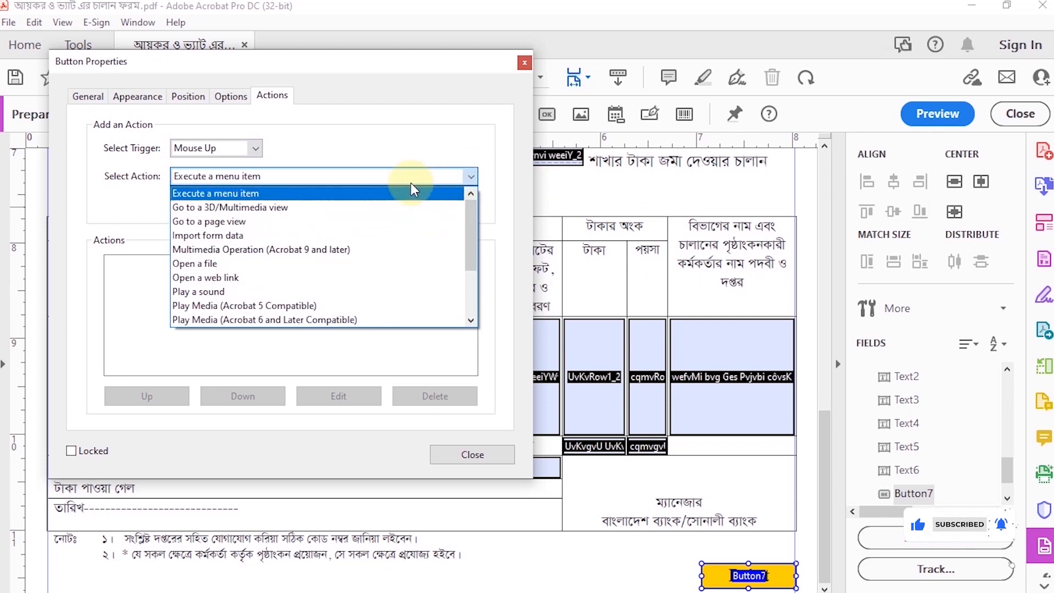
left_click(408, 192)
left_click(444, 210)
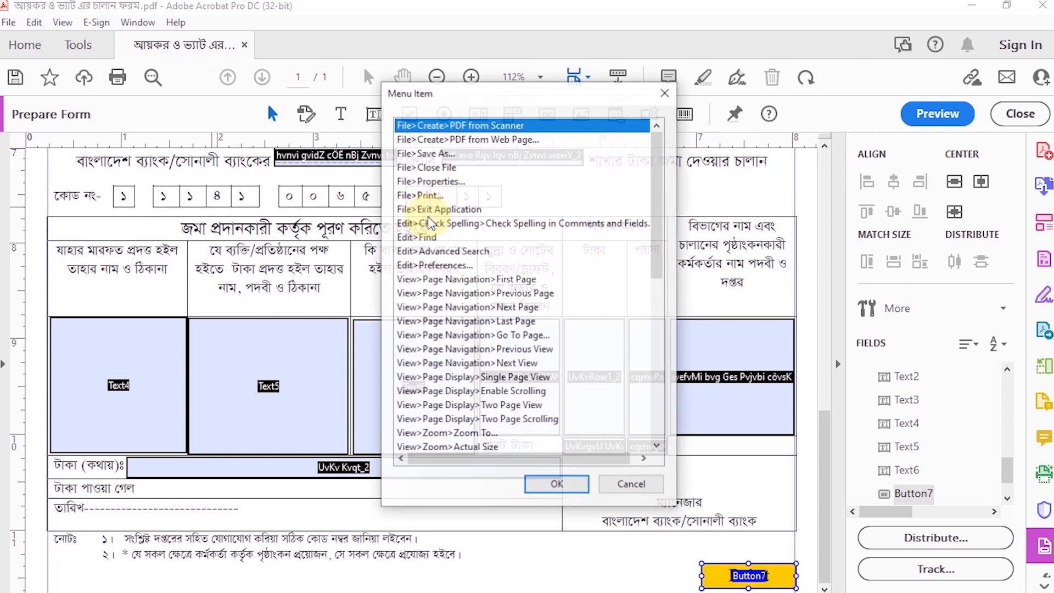
left_click(468, 196)
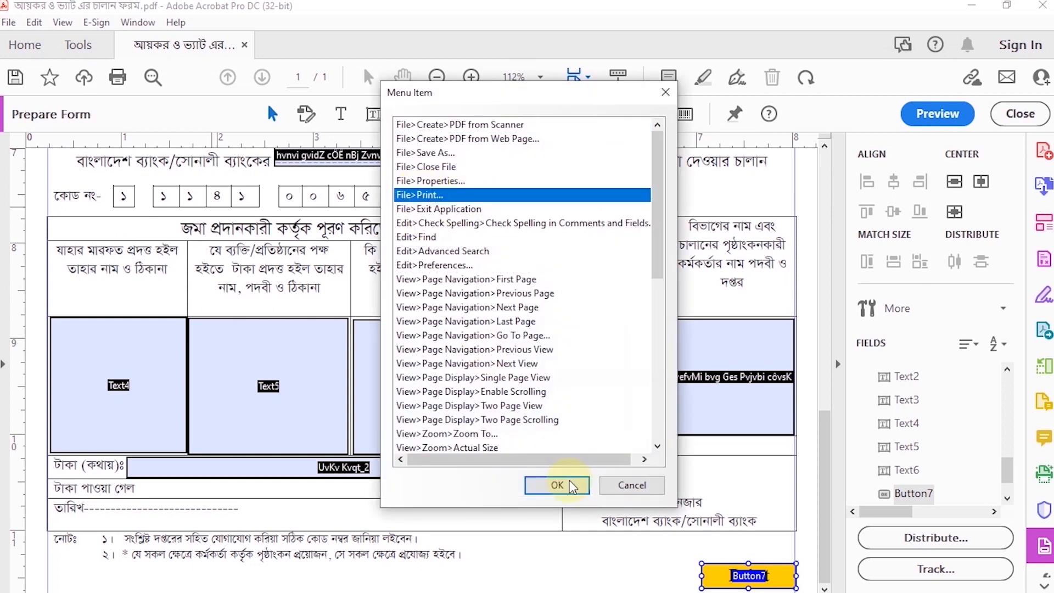
left_click(542, 487)
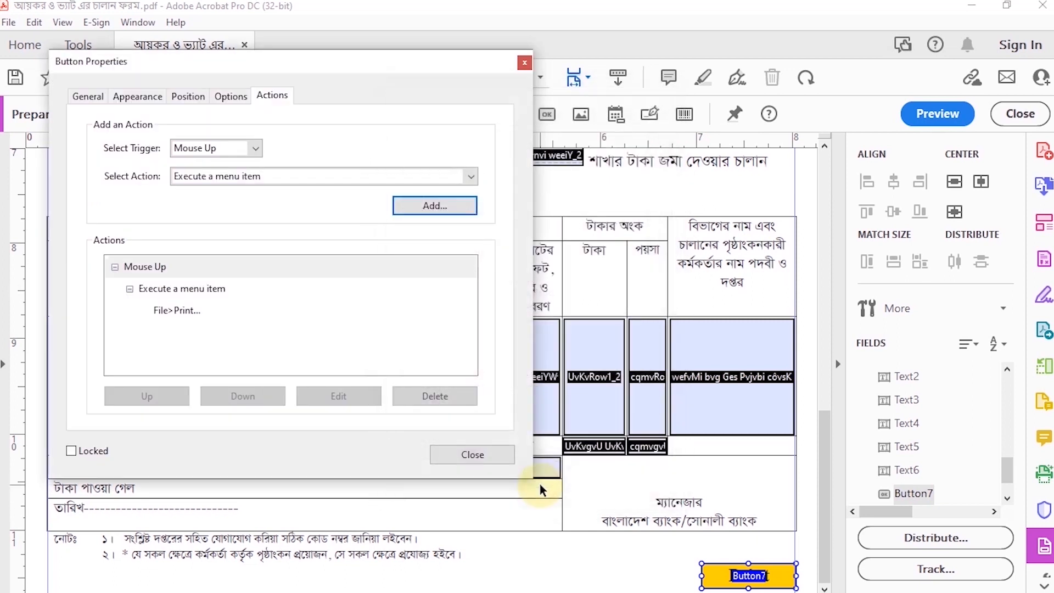
left_click(476, 454)
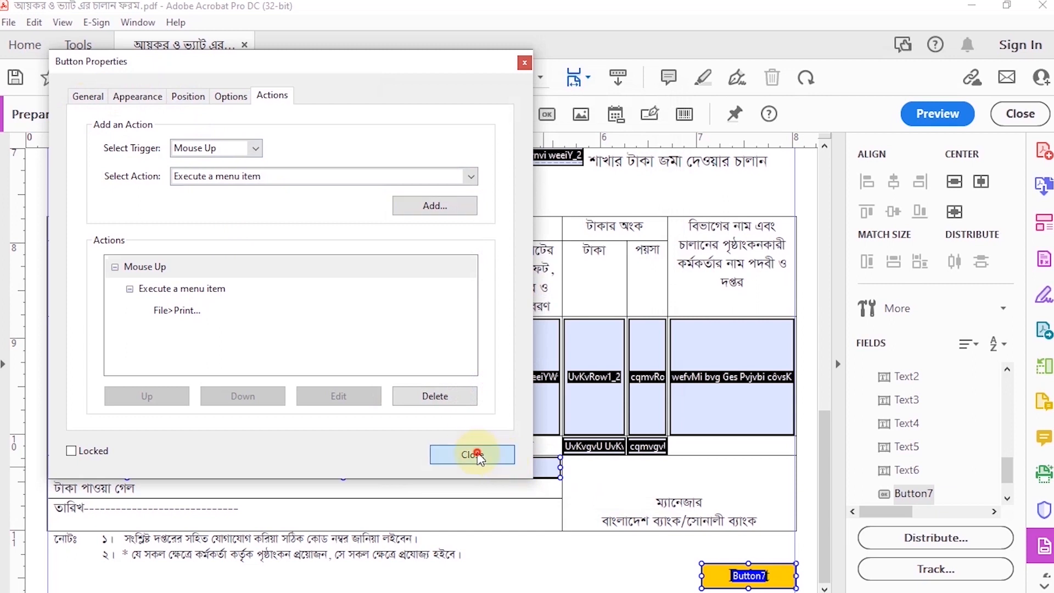
Preview the form to check the Print button, and return to form editing
left_click(937, 114)
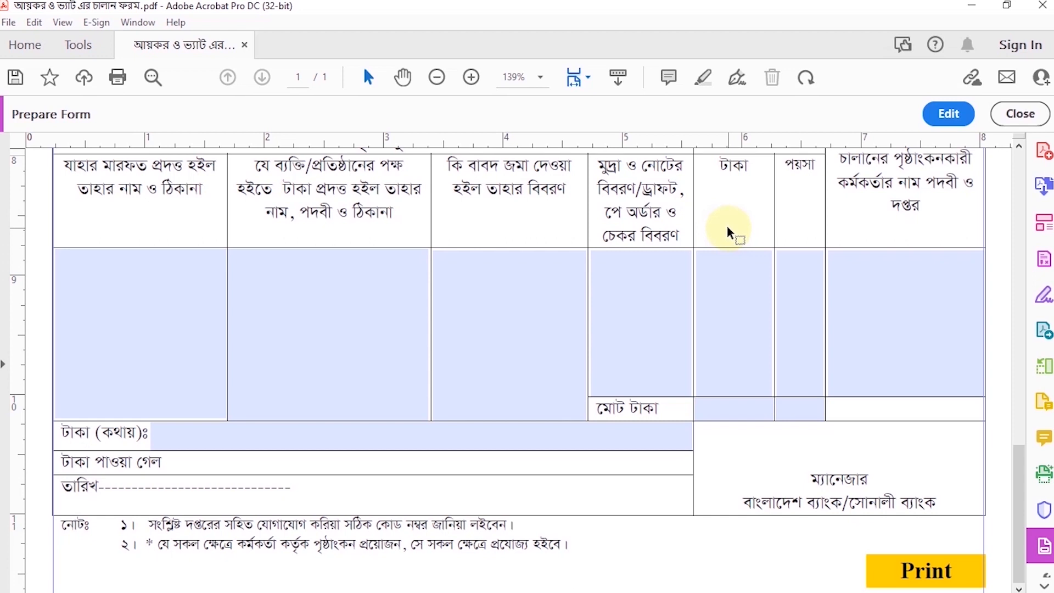
left_click(948, 113)
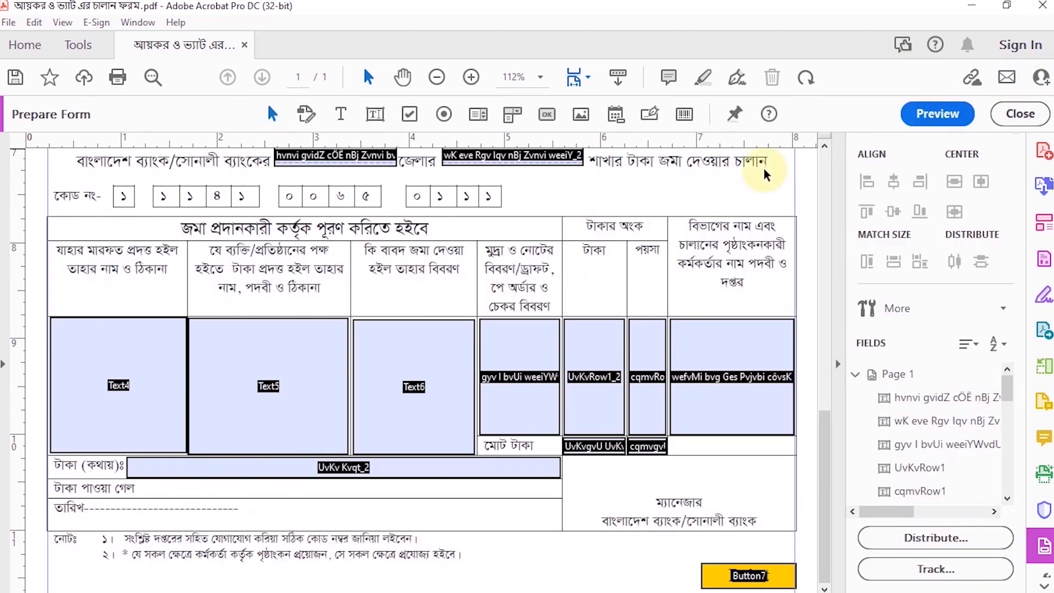
Add a second button, 1 in wide, below the second copy's notes, with its left edge on the left guide
left_click(324, 158)
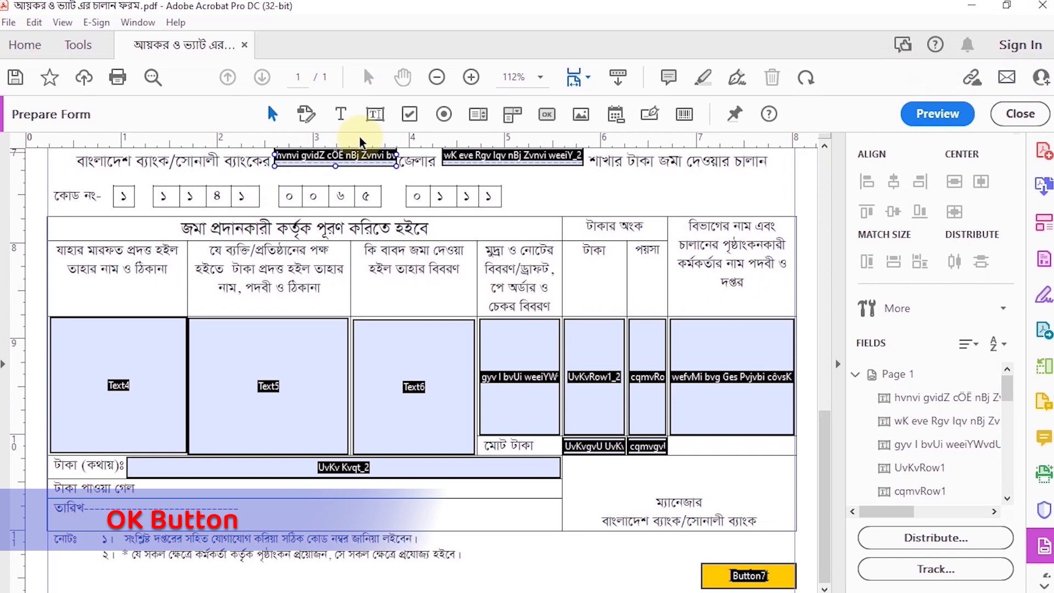
left_click(545, 116)
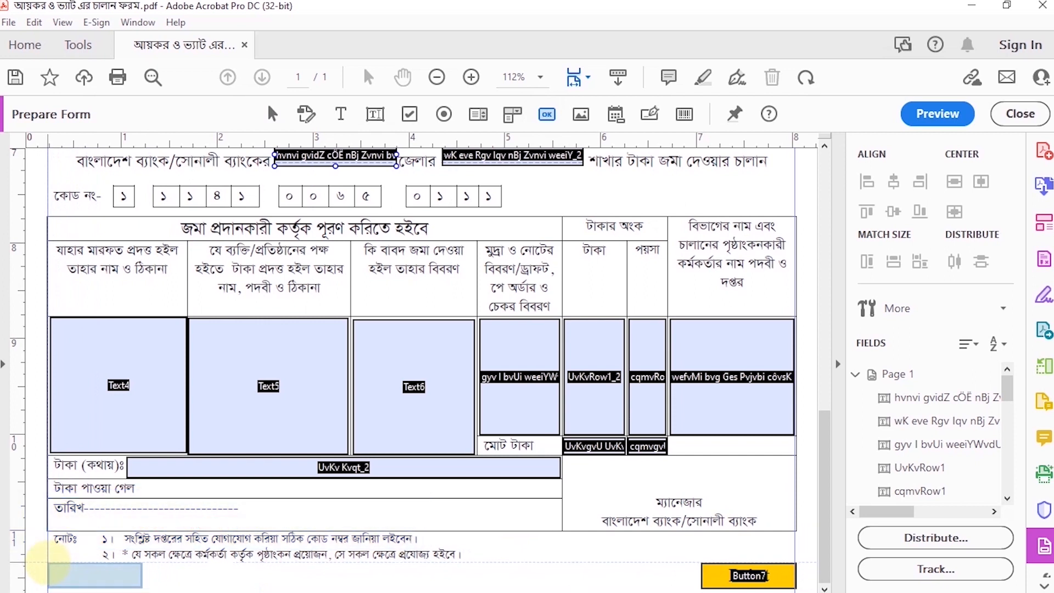
left_click(48, 563)
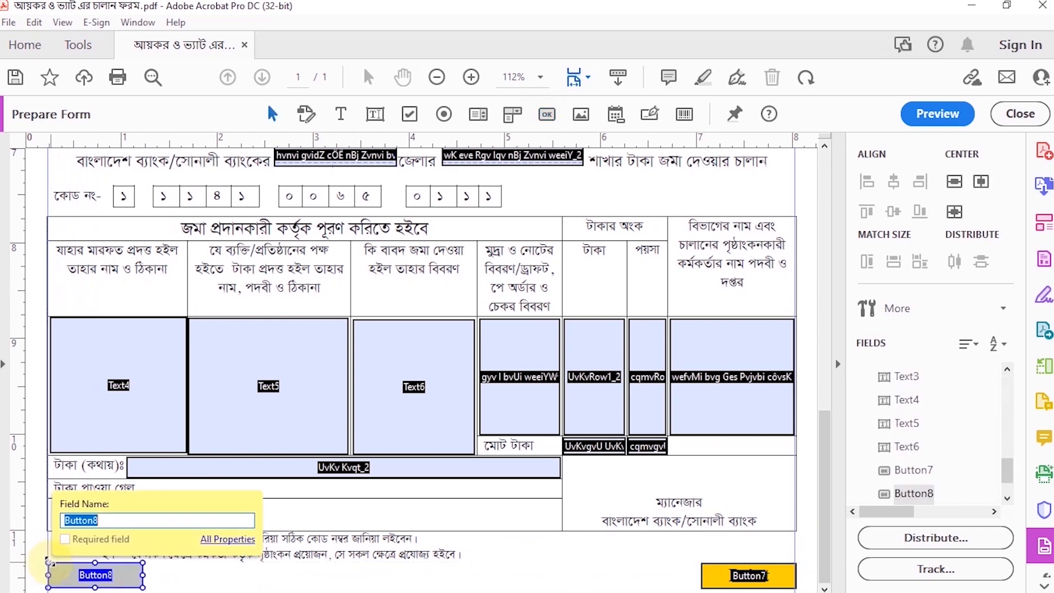
Set the second button's form field visibility to Visible but doesn't print
right_click(70, 574)
left_click(133, 168)
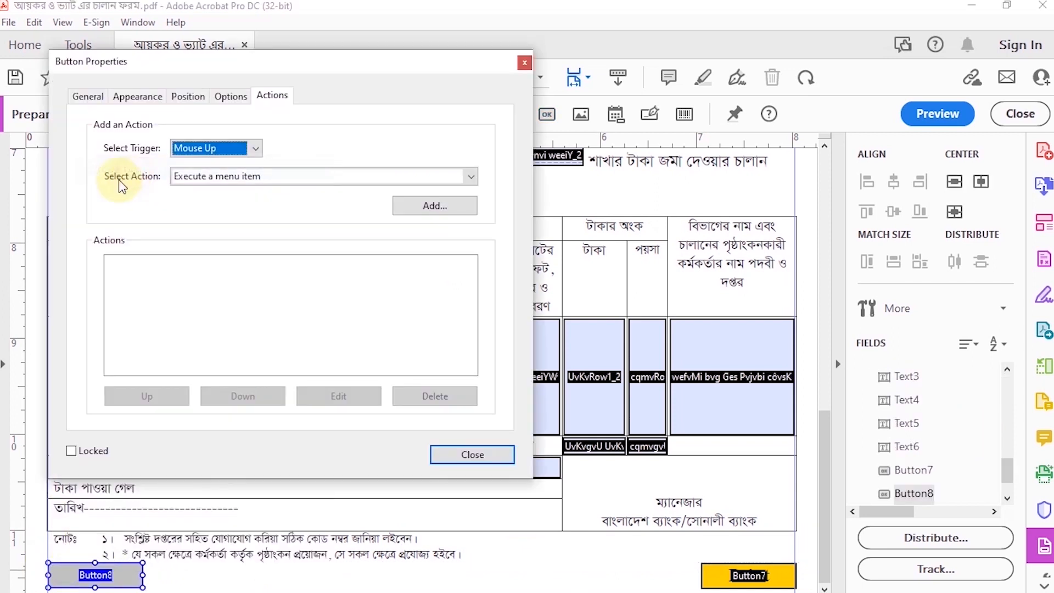
left_click(88, 96)
left_click(278, 339)
left_click(224, 386)
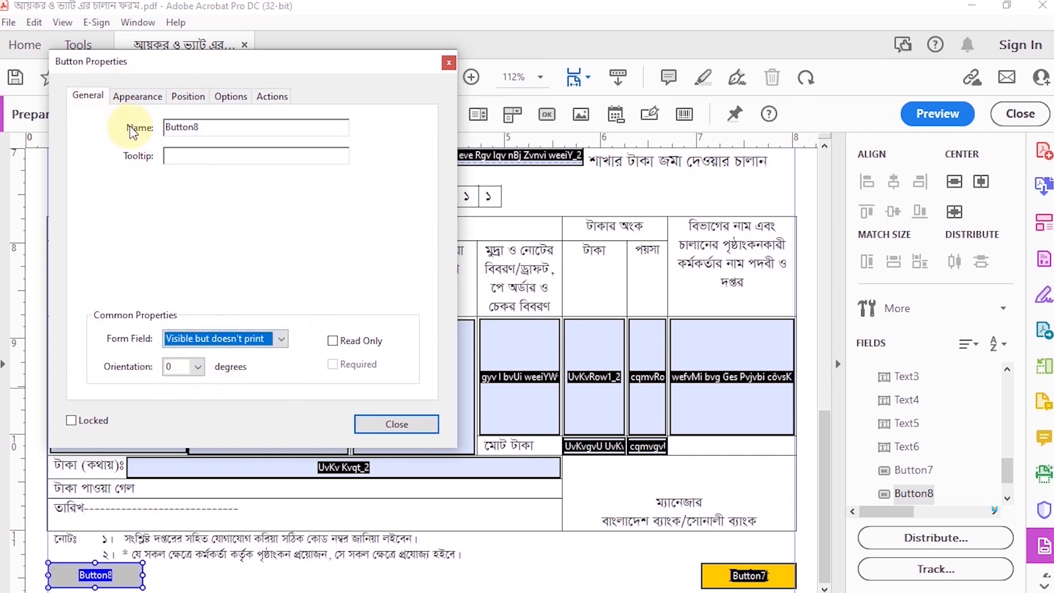
Set the second button's text to Times Bold at font size 14
left_click(136, 96)
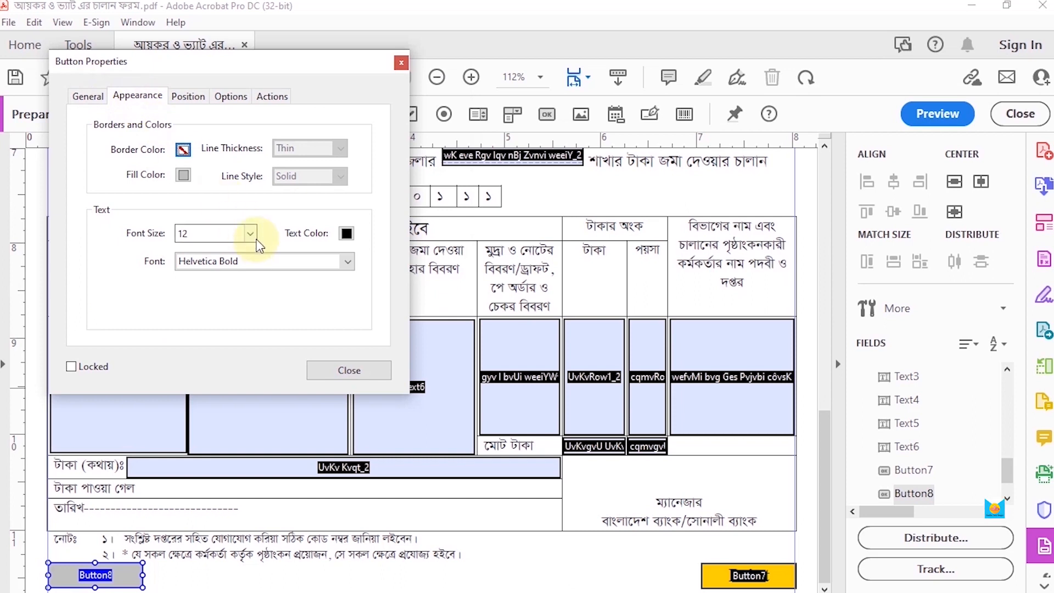
left_click(250, 233)
left_click(202, 334)
left_click(347, 261)
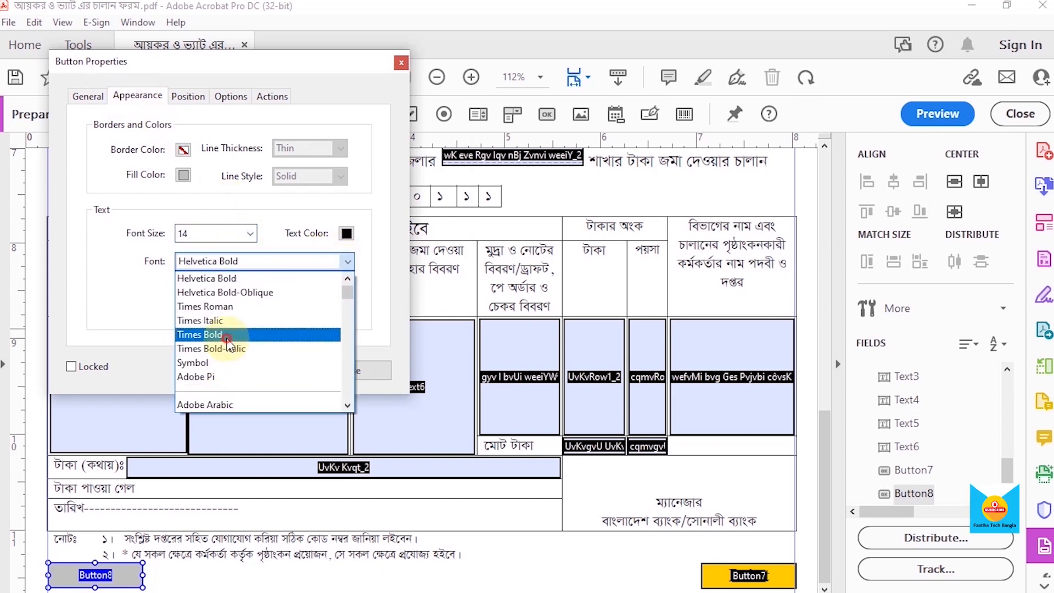
left_click(226, 336)
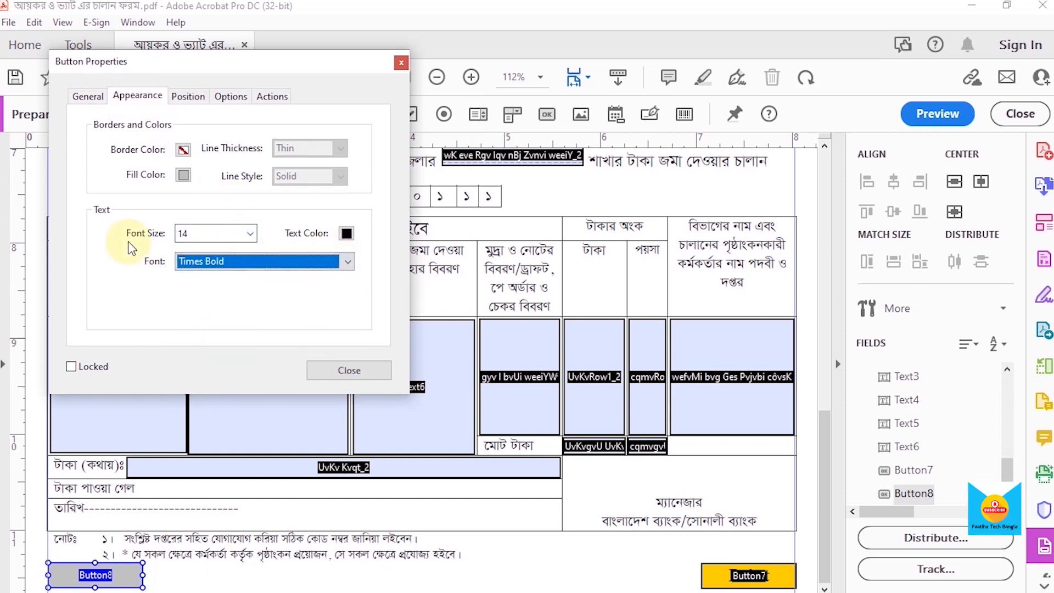
Set the second button's fill color to orange
left_click(189, 97)
left_click(137, 95)
left_click(183, 174)
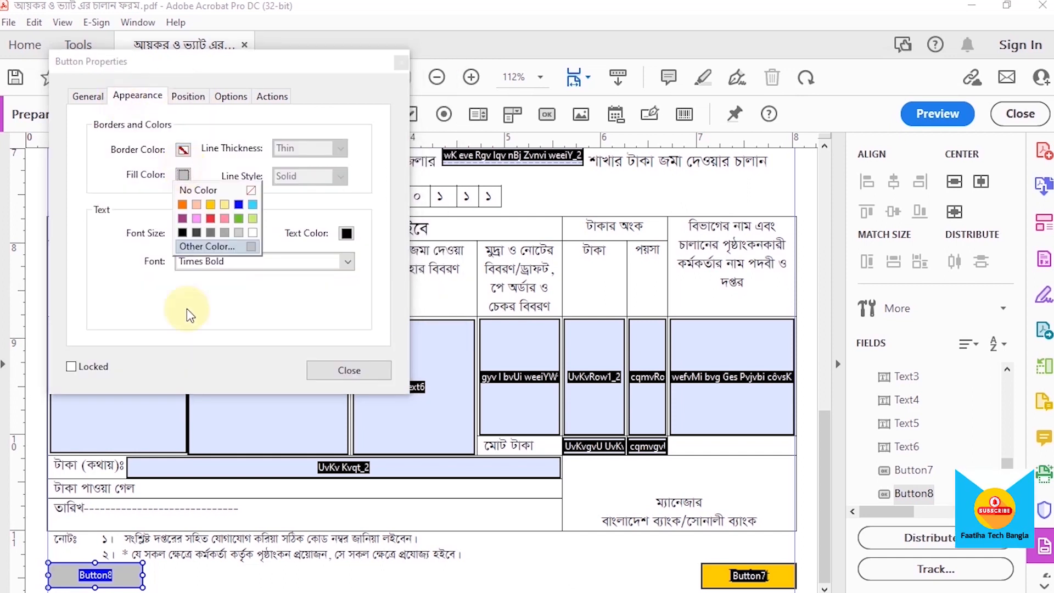
left_click(187, 211)
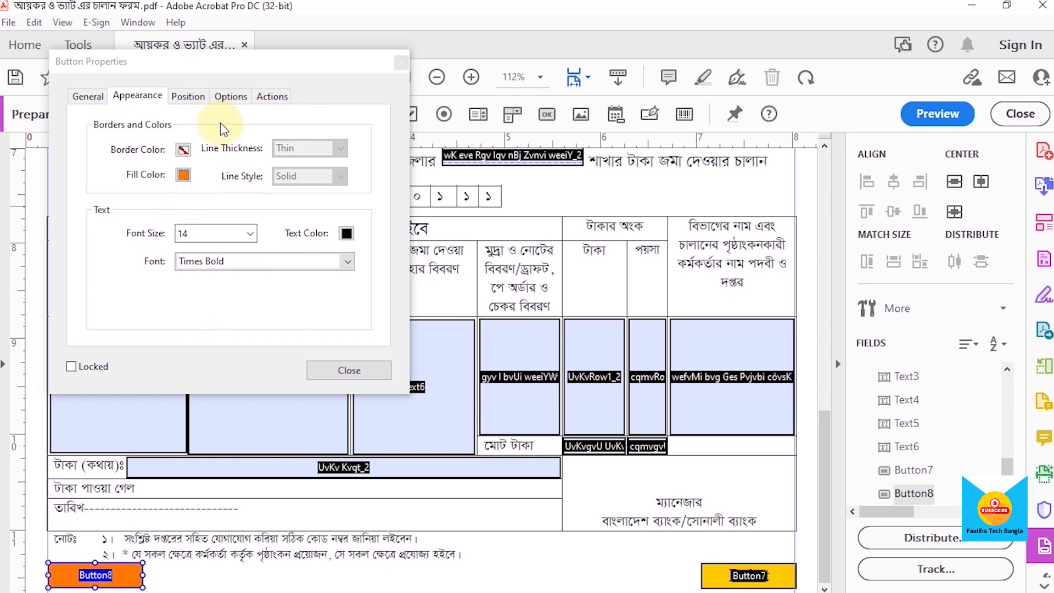
Give the orange button the label Reset
left_click(182, 100)
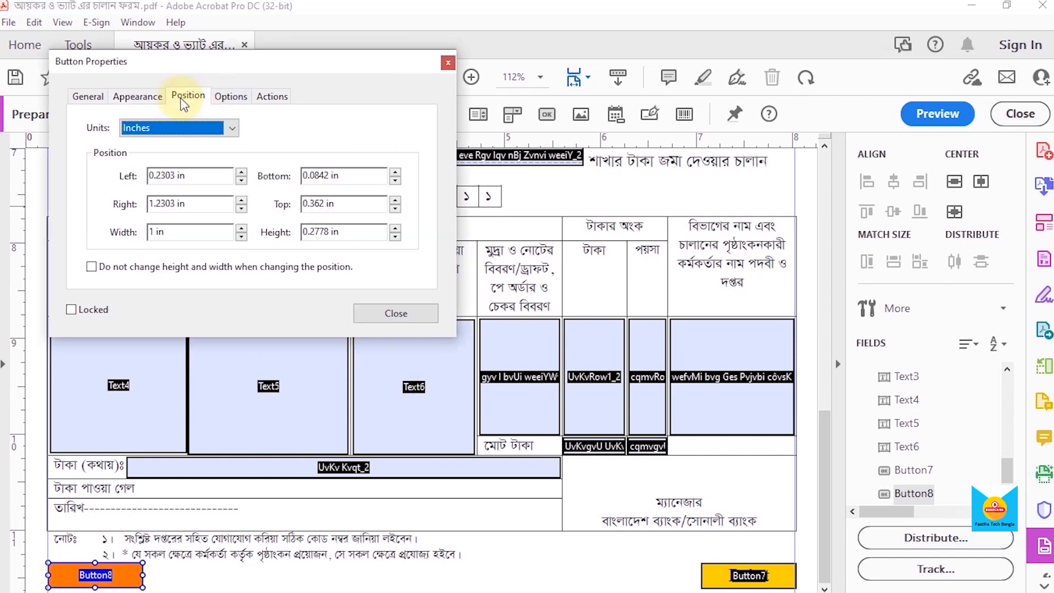
left_click(228, 98)
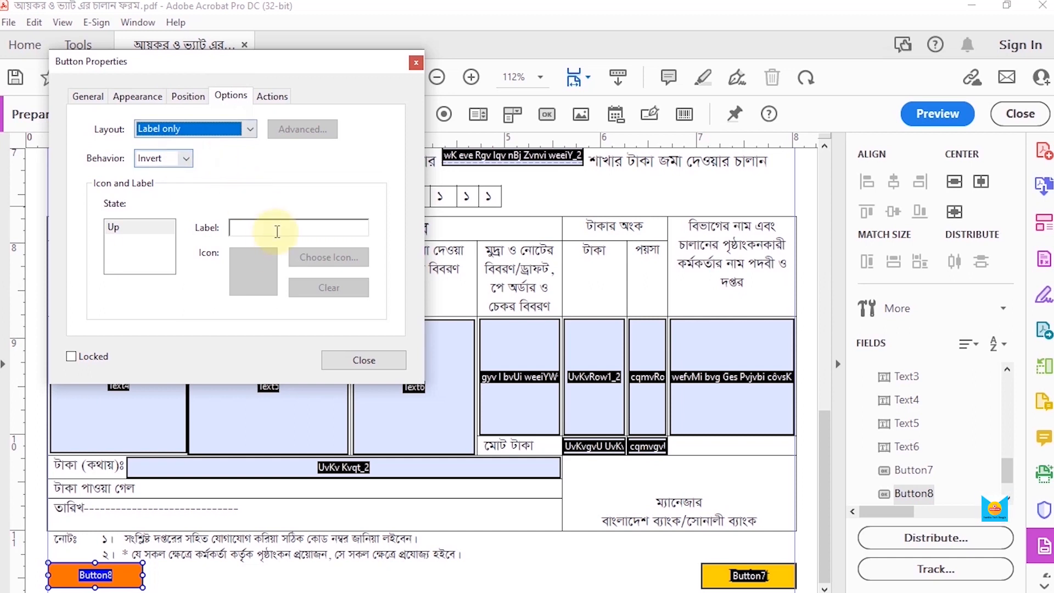
left_click(278, 228)
type("Reset")
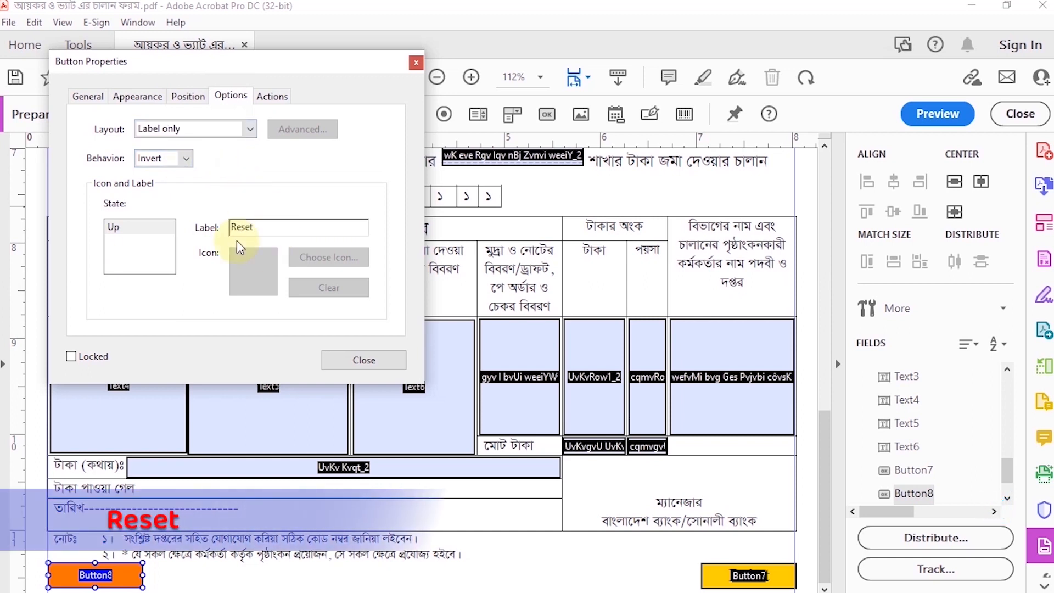
Add a Mouse Up action to the orange Reset button that resets the form, with all fields selected for resetting
left_click(261, 97)
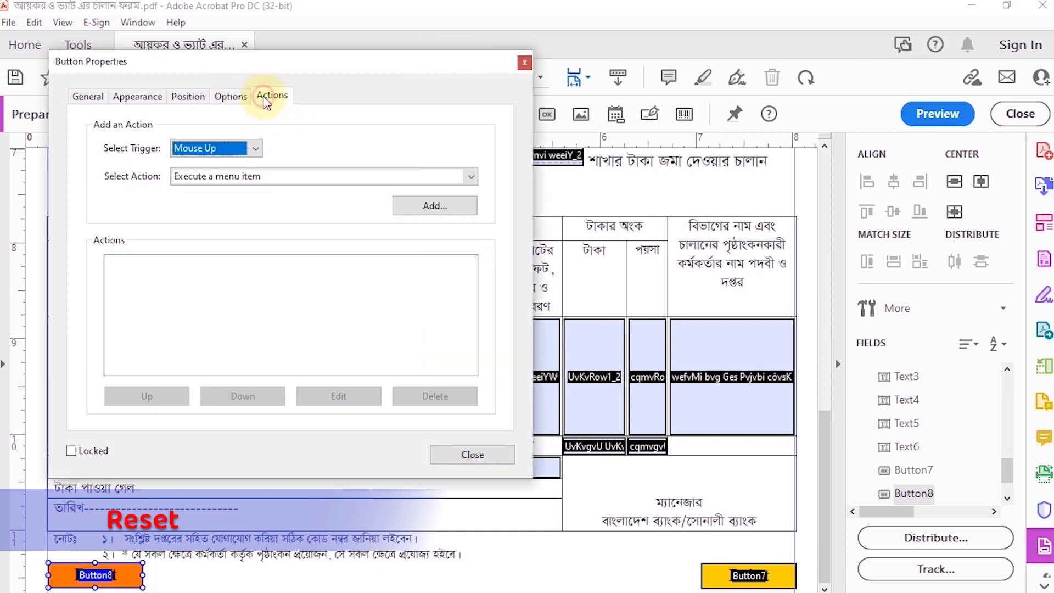
left_click(471, 176)
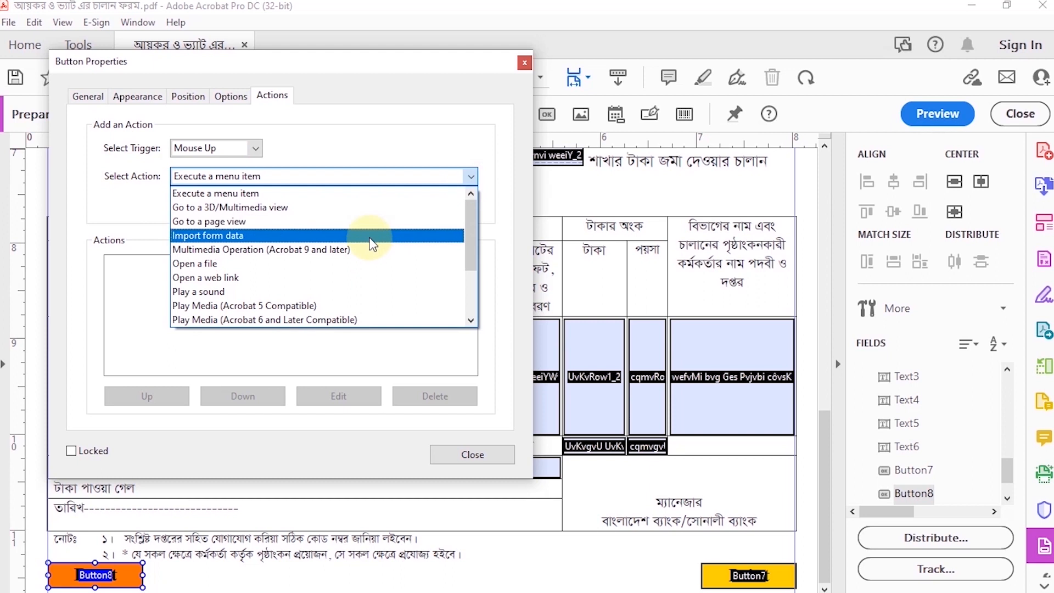
scroll(358, 252, "down", 2)
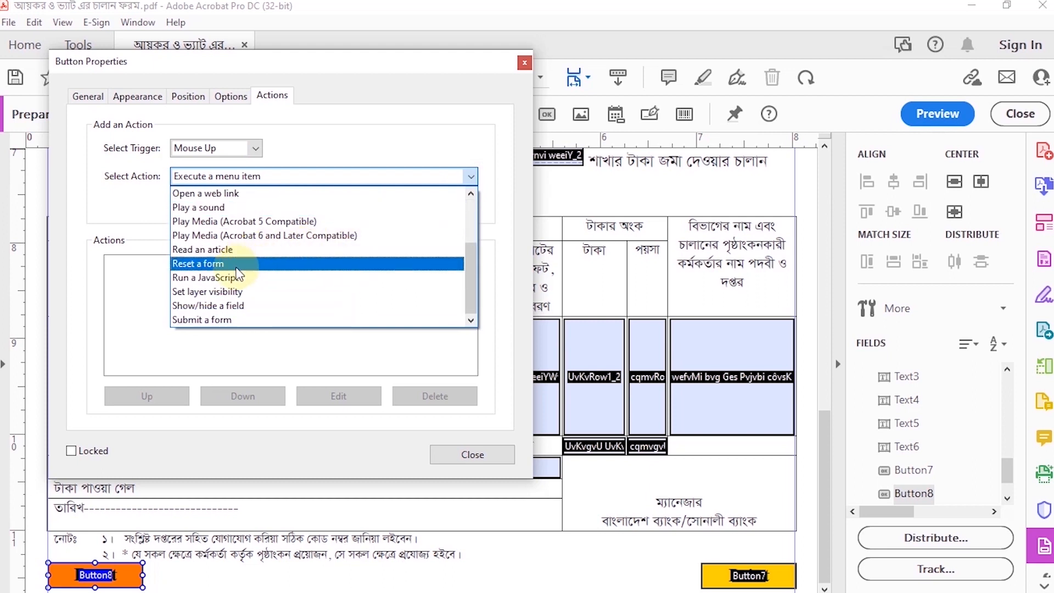
left_click(205, 265)
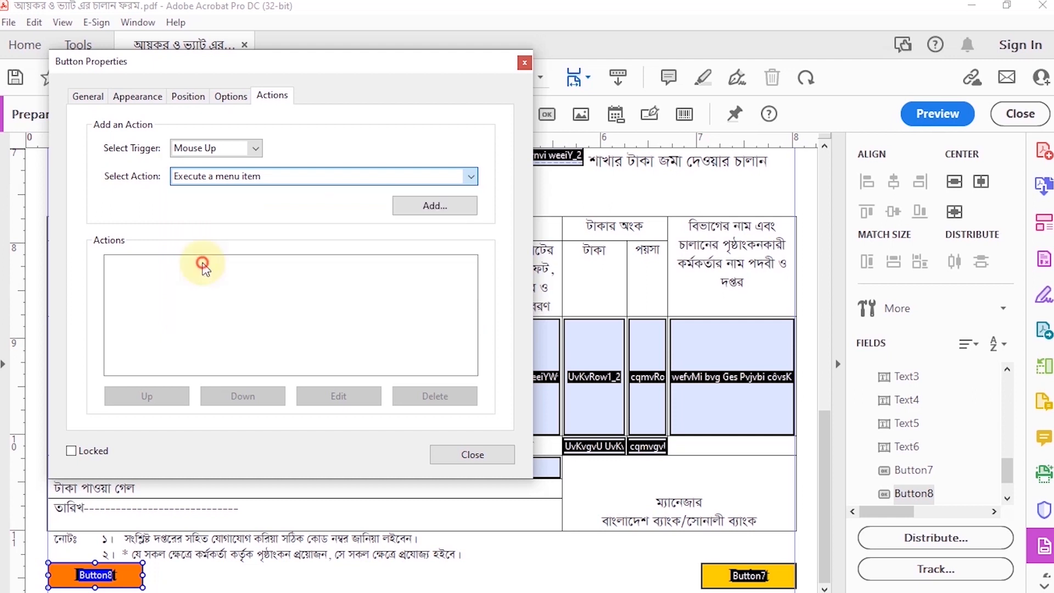
left_click(430, 207)
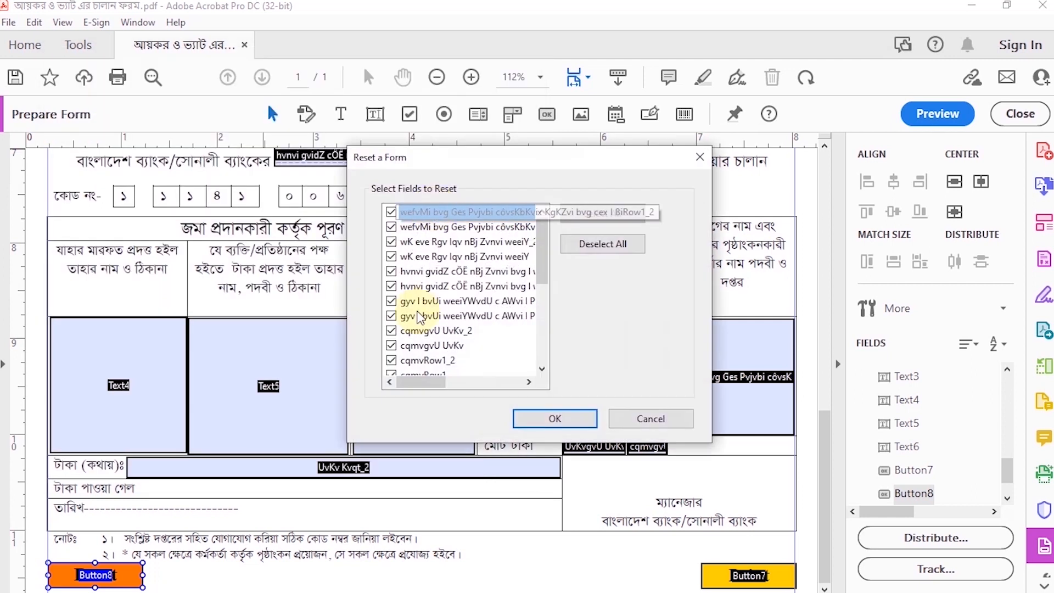
scroll(464, 321, "down", 4)
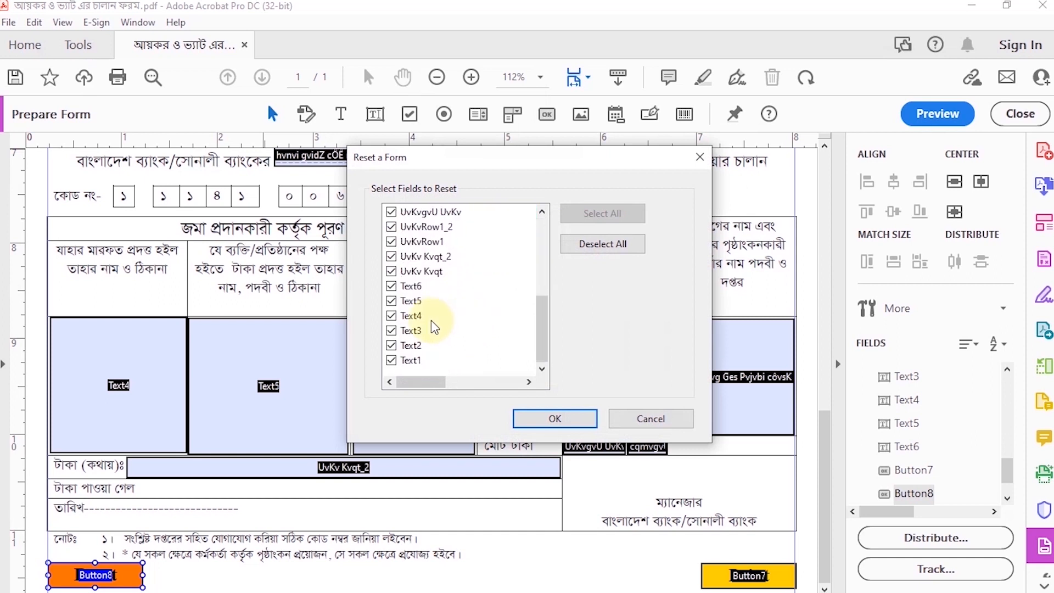
scroll(439, 324, "up", 5)
left_click(393, 317)
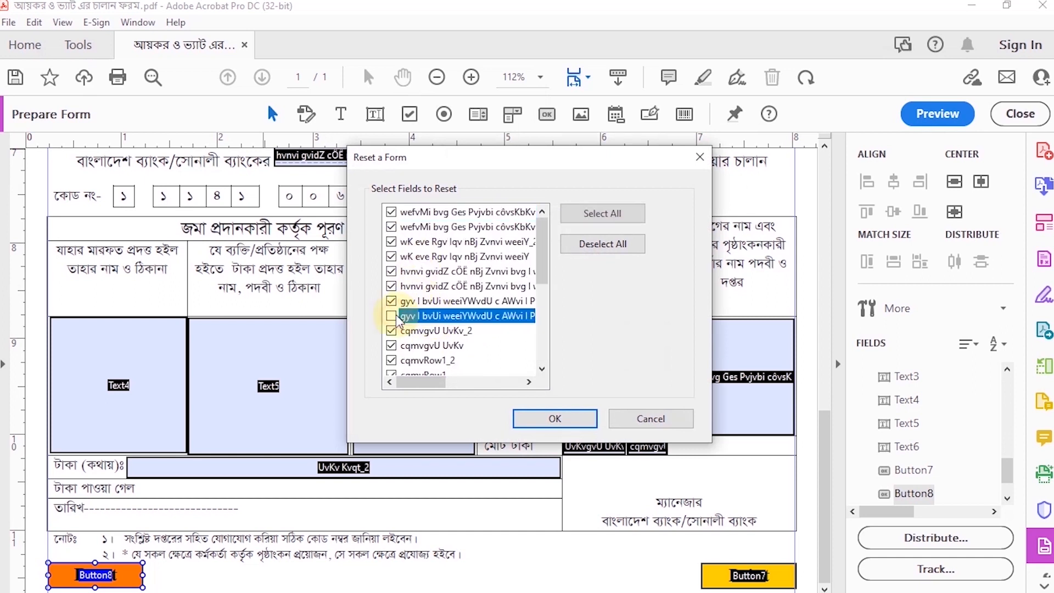
left_click(391, 317)
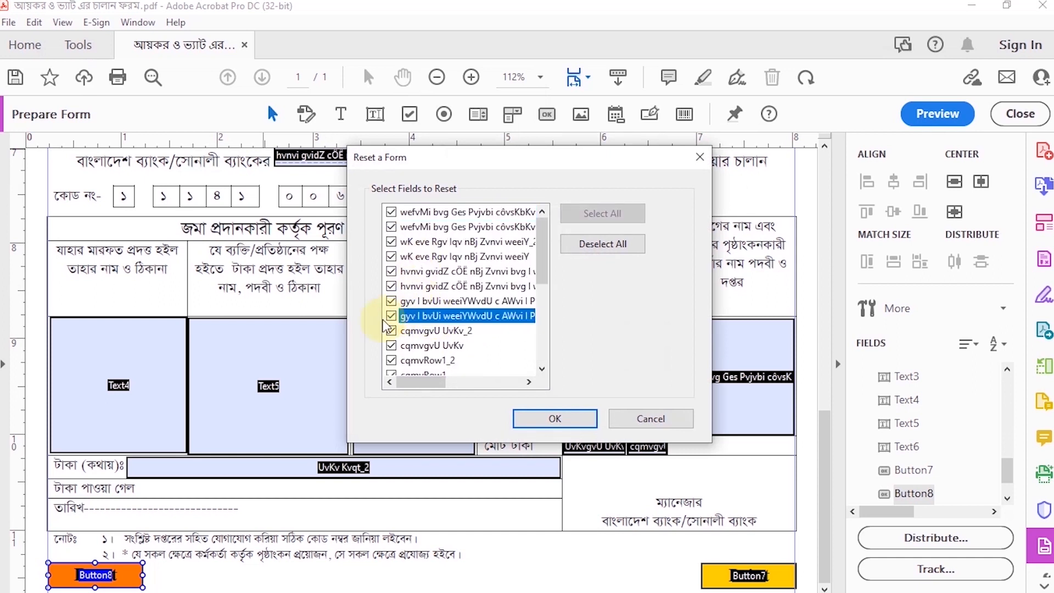
left_click(571, 418)
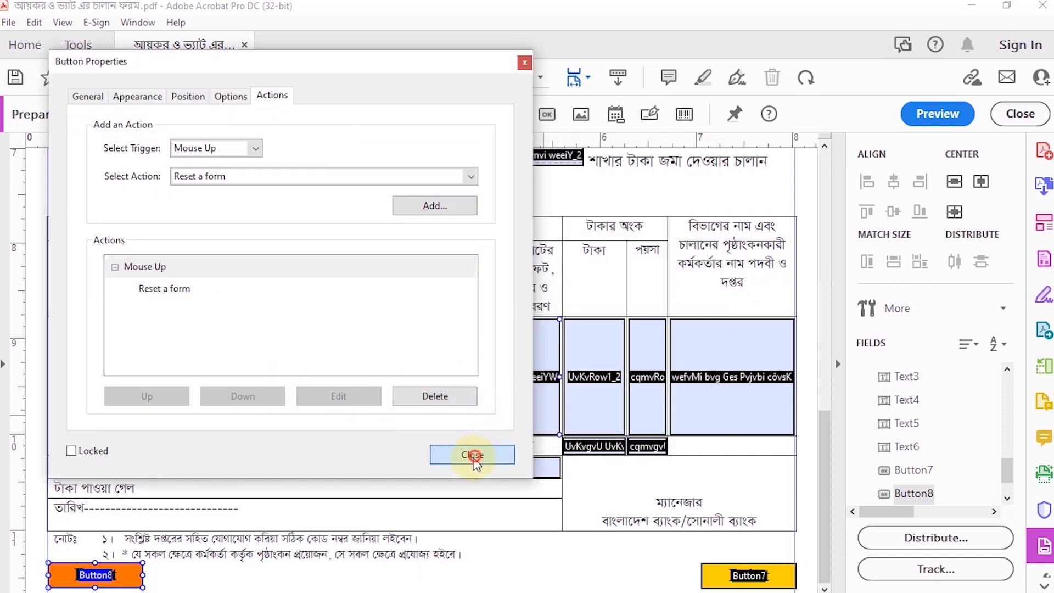
left_click(473, 456)
Preview the form and check the Reset and Print buttons below the second challan copy
left_click(934, 112)
scroll(496, 431, "down", 3)
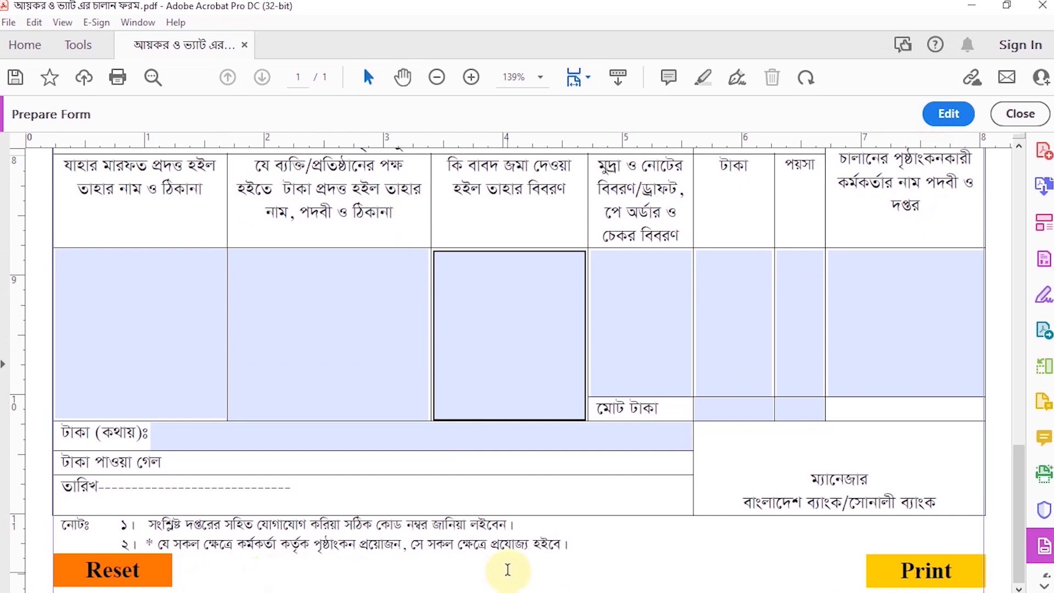
scroll(510, 568, "up", 10)
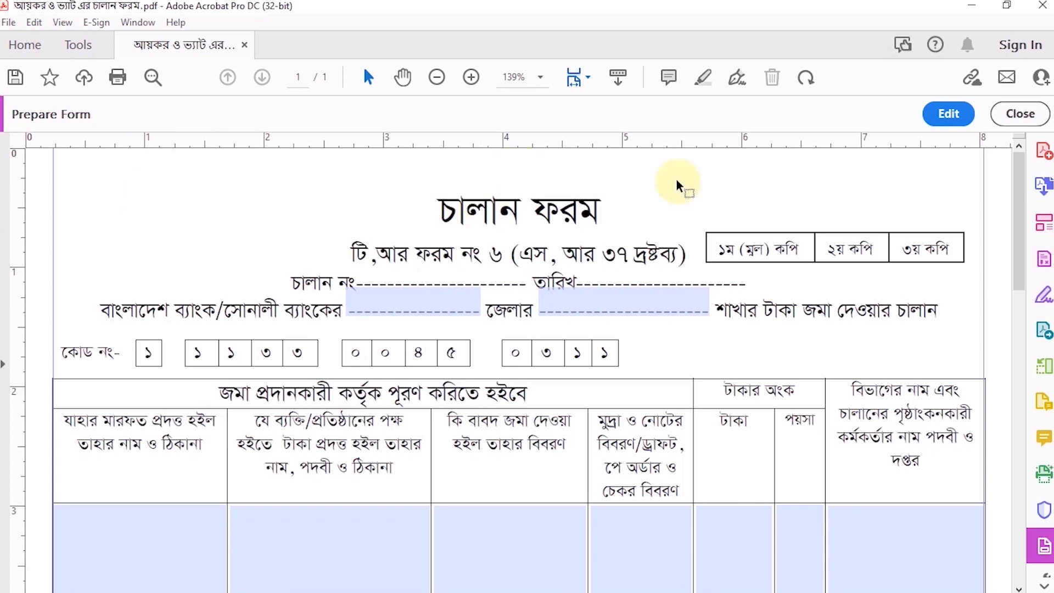
Return to form editing and place a third button, about 1 in wide and 0.28 in high, above the first challan's title at the left margin
left_click(948, 114)
left_click(547, 114)
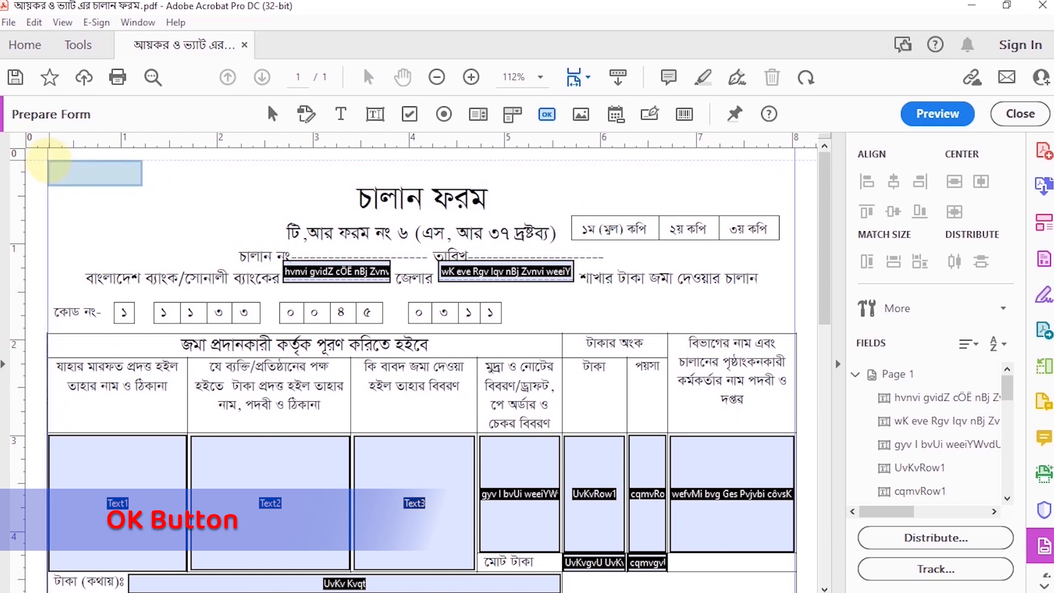
left_click(48, 160)
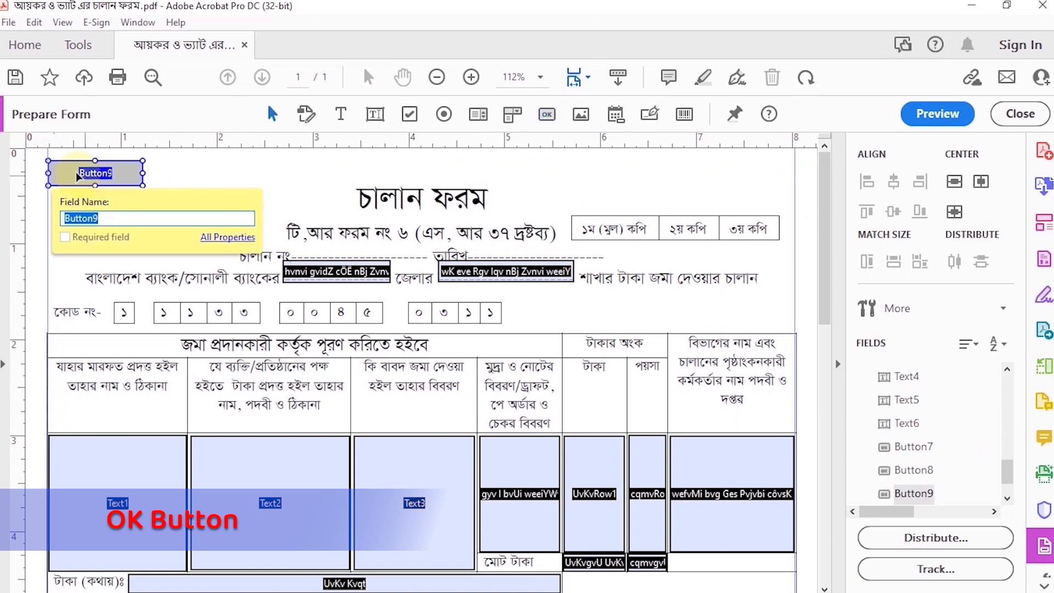
Set the third button's form field visibility to Visible but doesn't print
right_click(91, 160)
left_click(118, 189)
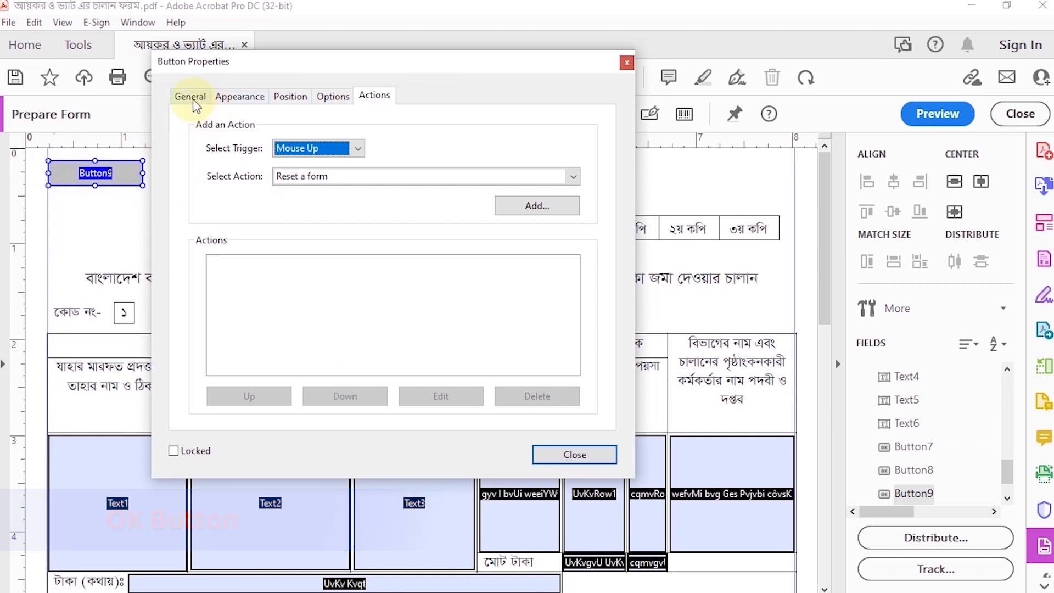
left_click(189, 96)
left_click(346, 342)
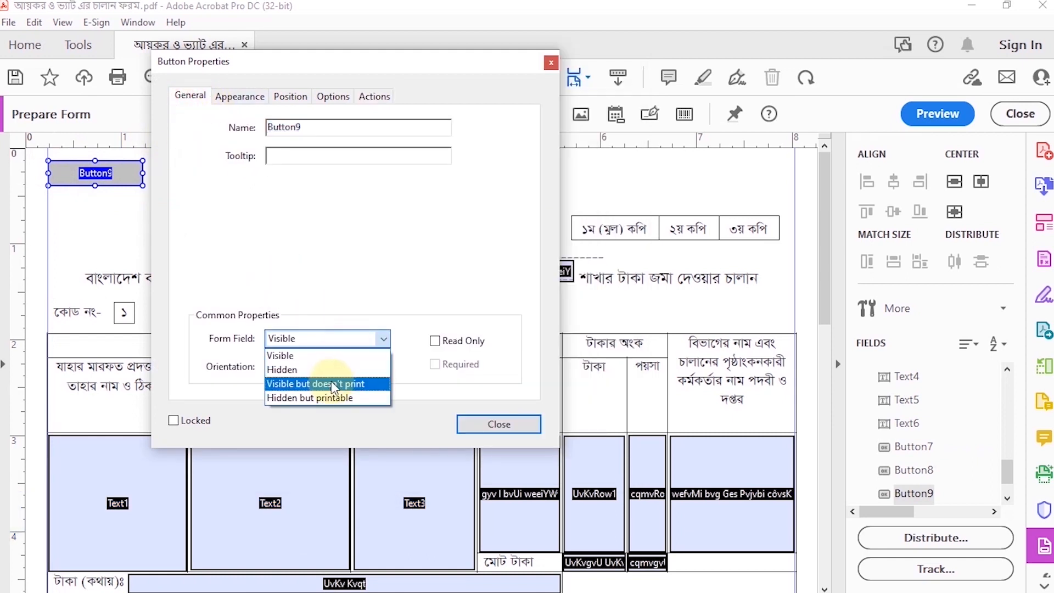
left_click(334, 384)
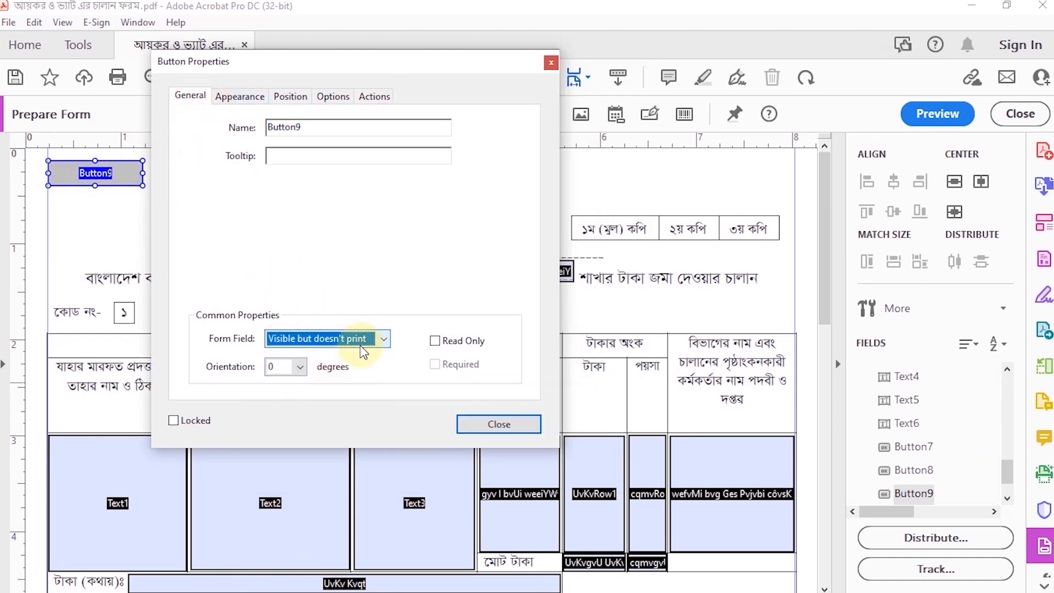
Set the third button's text to Times Bold at font size 14
left_click(233, 97)
left_click(351, 235)
left_click(294, 337)
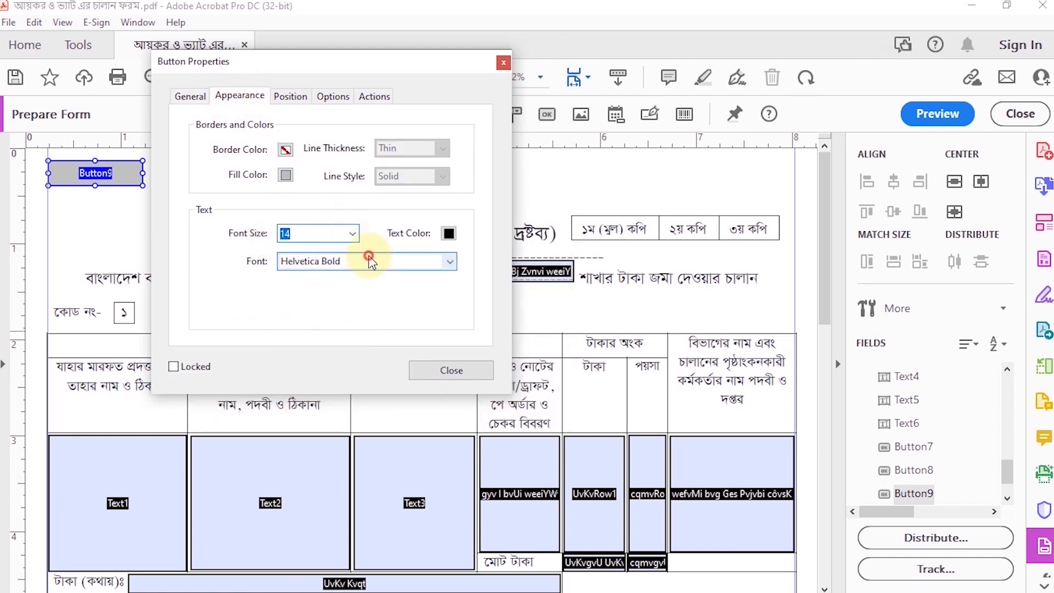
left_click(371, 263)
left_click(321, 335)
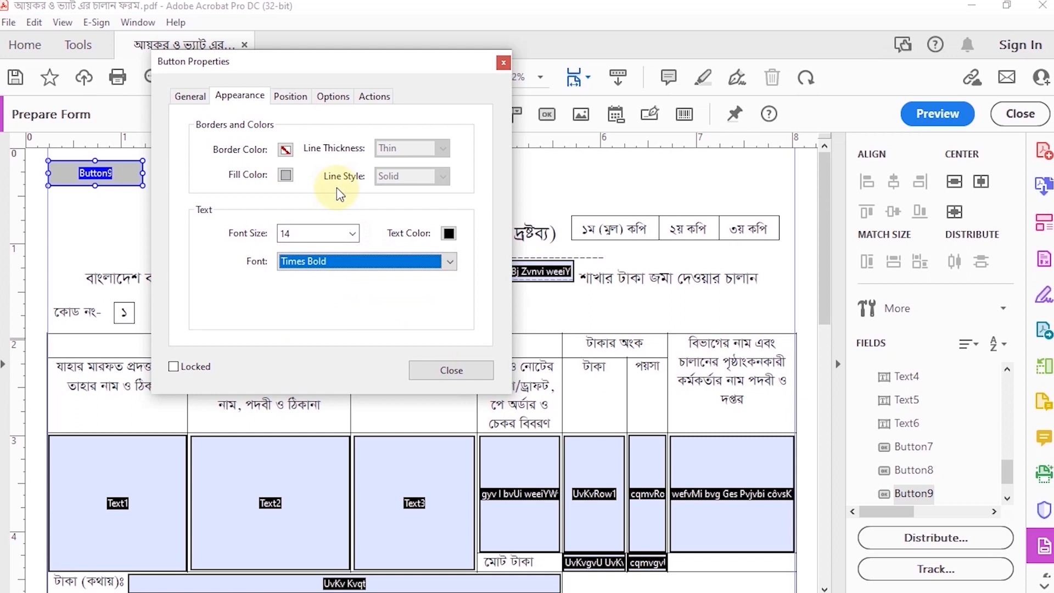
Set the third button's fill color to green and give it the label Save As
left_click(286, 176)
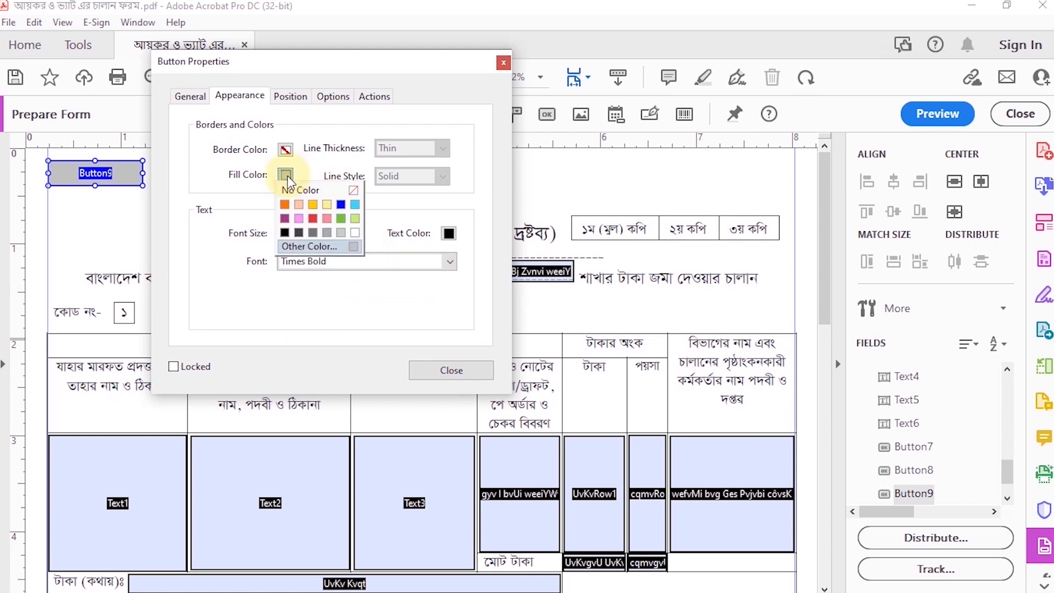
left_click(341, 219)
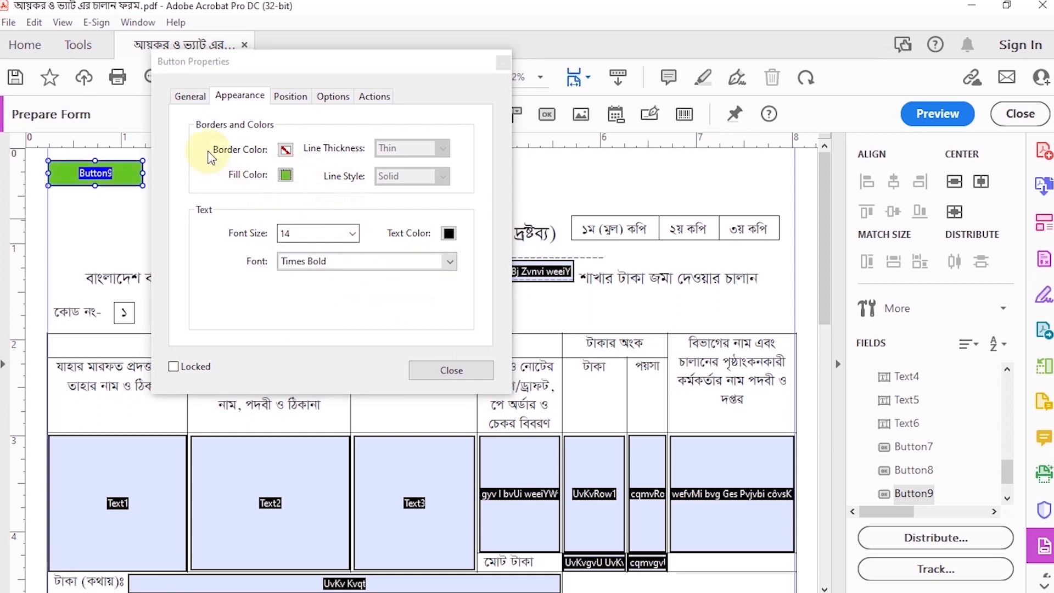
left_click(284, 102)
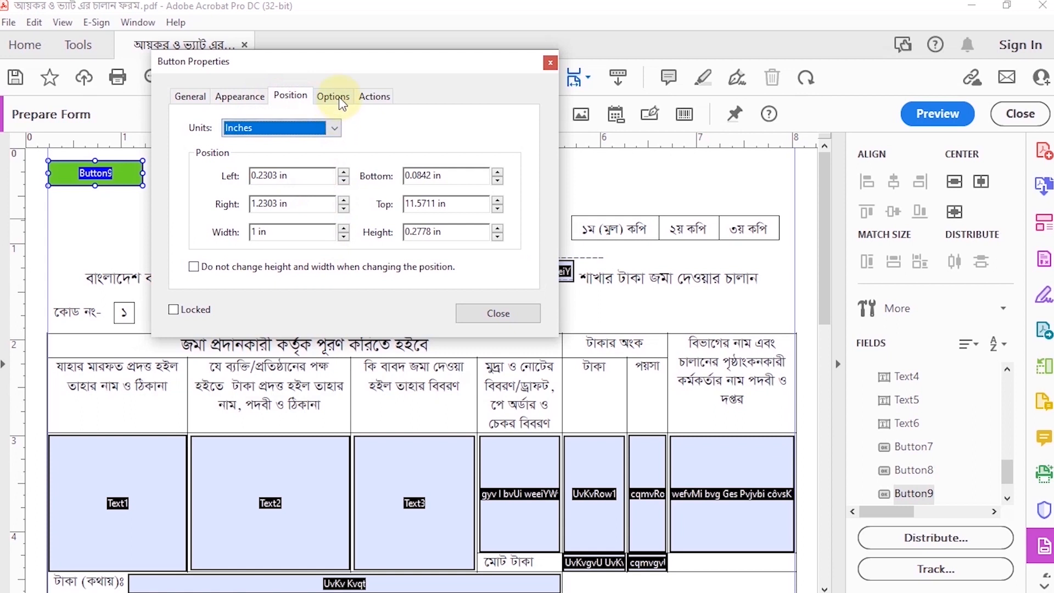
left_click(333, 97)
left_click(361, 227)
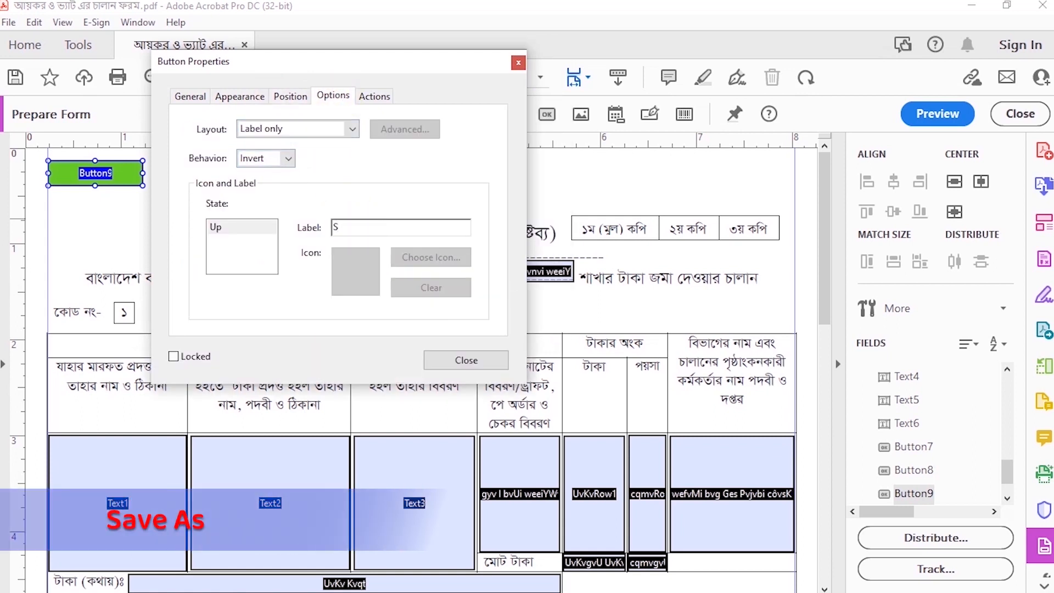
type("Save As")
Add a Mouse Up action to the green button that executes the menu item File>Save As
left_click(376, 96)
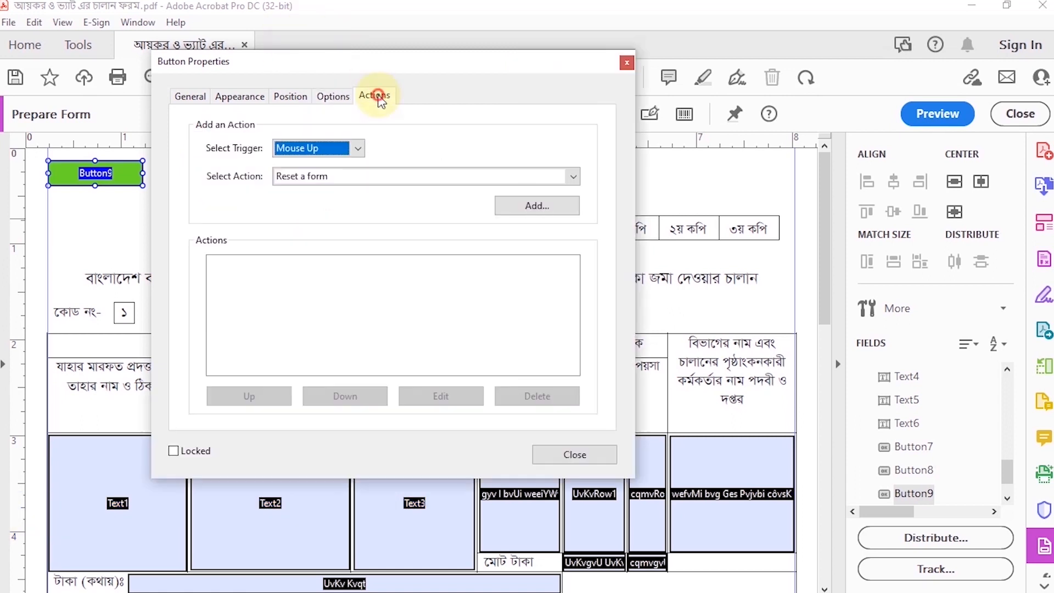
left_click(578, 181)
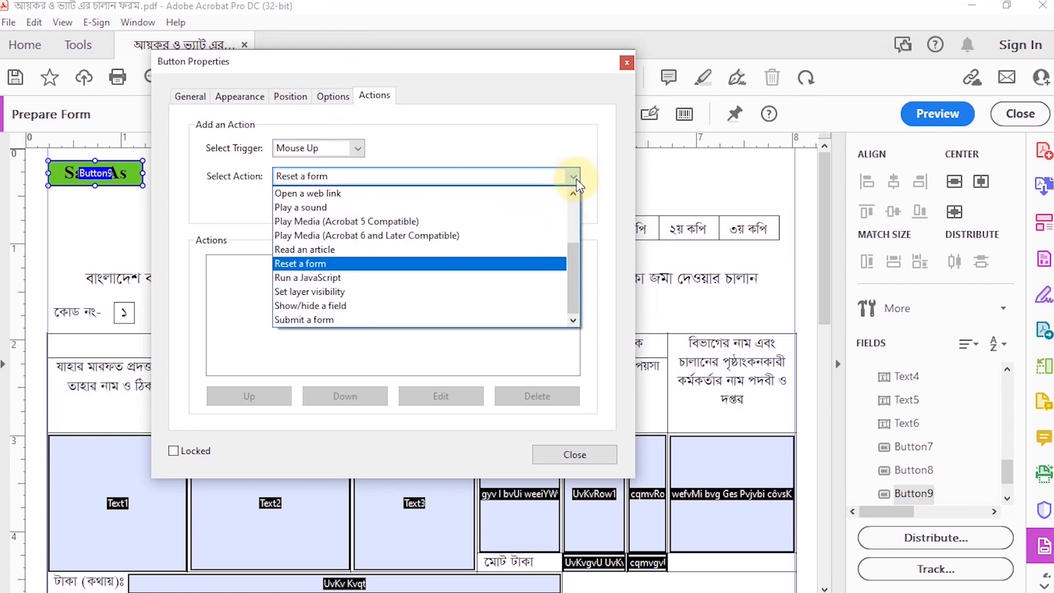
scroll(571, 186, "up", 2)
left_click(368, 194)
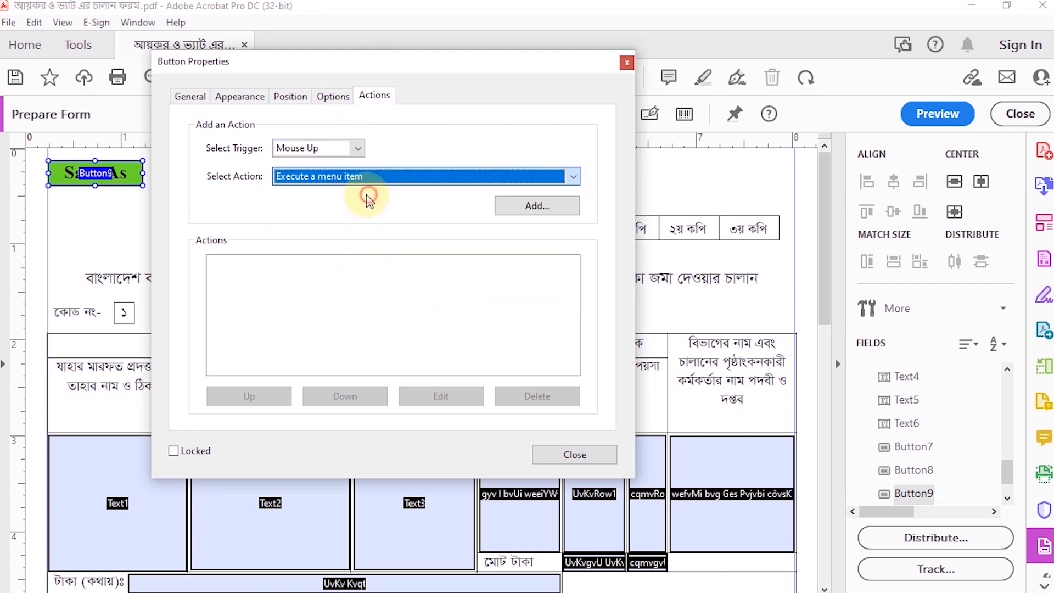
left_click(557, 205)
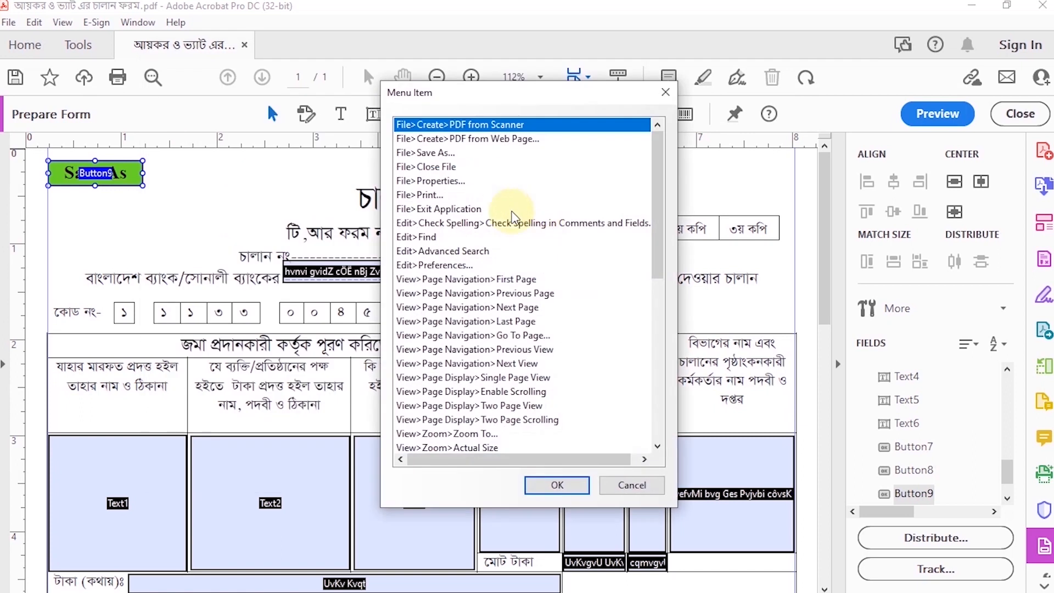
left_click(434, 154)
left_click(557, 485)
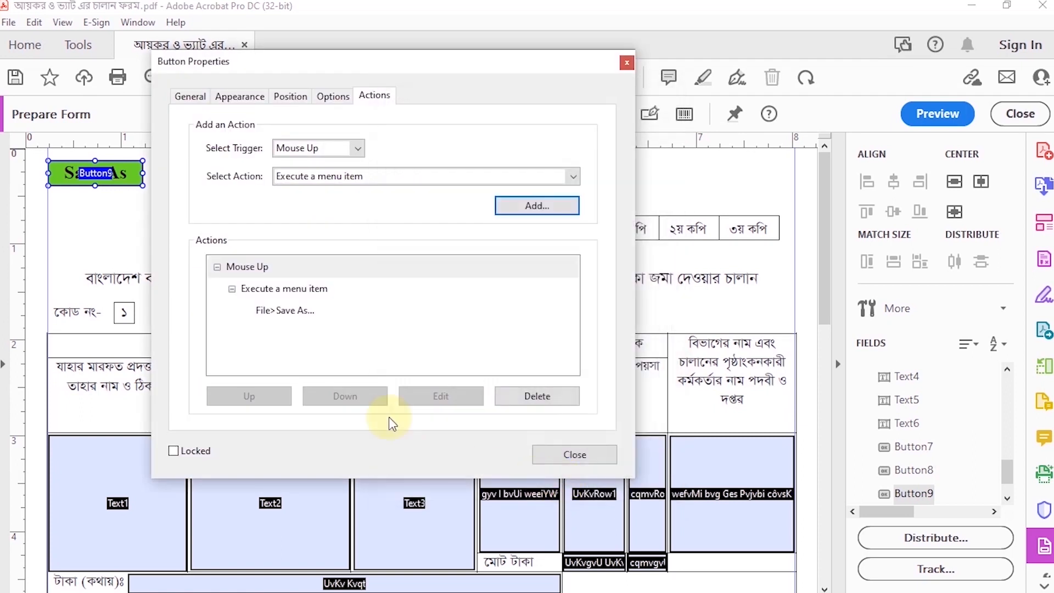
left_click(573, 455)
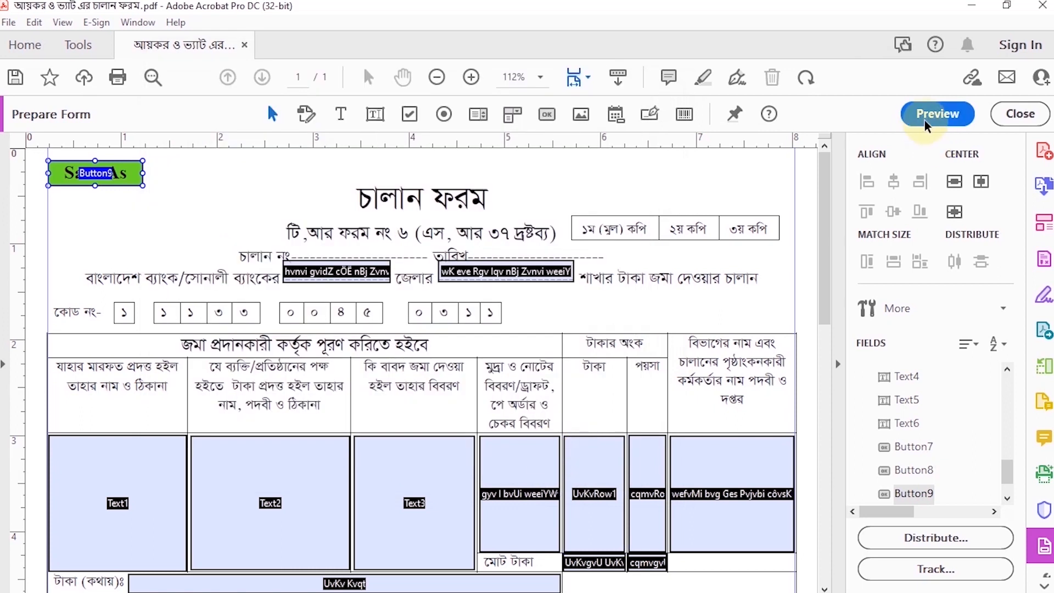
Preview the form and look over both challan copies with the new Save As button
left_click(925, 122)
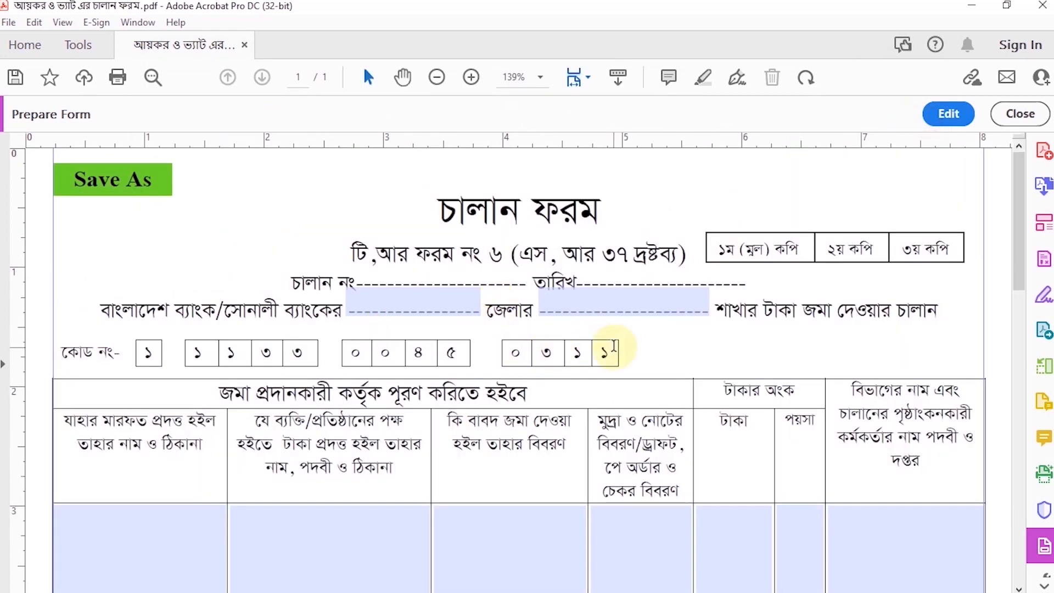
scroll(614, 345, "down", 15)
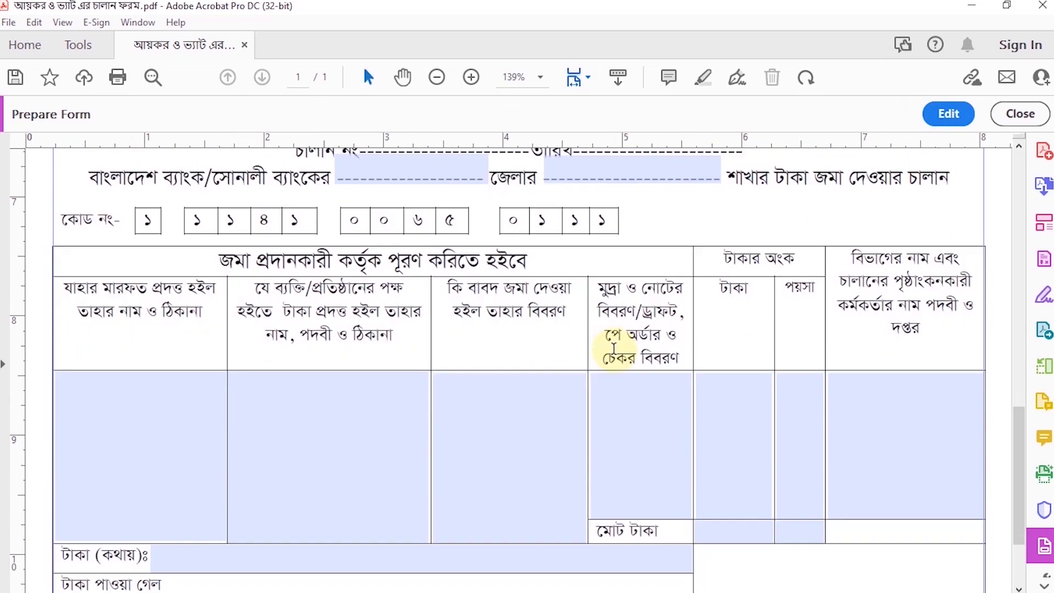
scroll(614, 348, "down", 2)
scroll(614, 347, "up", 6)
scroll(614, 348, "down", 7)
scroll(614, 348, "up", 18)
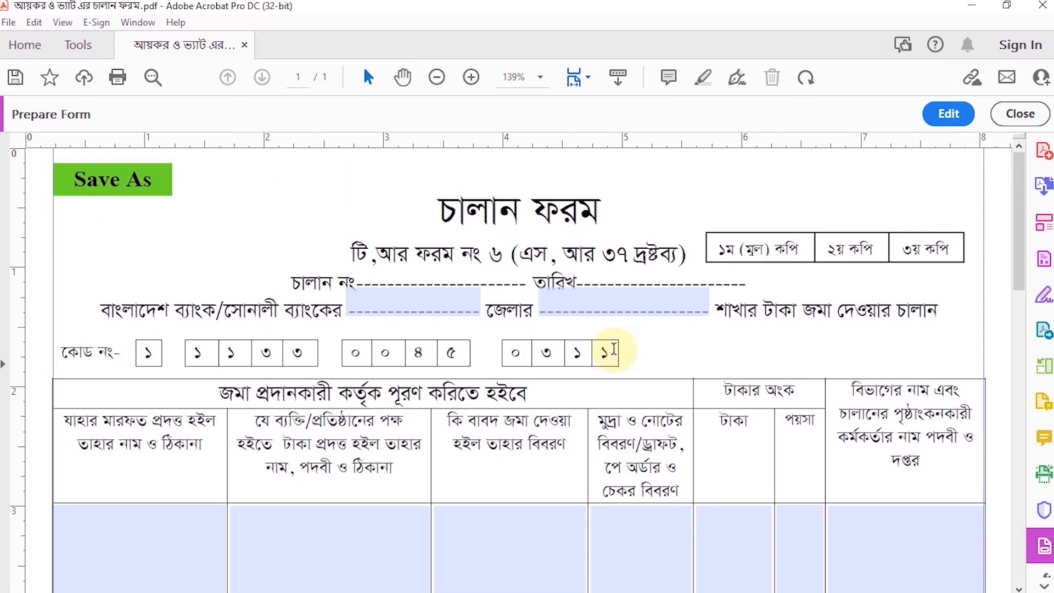
Fill in the first challan's district field with রংপুর and its branch field with রংপুর সদর
left_click(437, 77)
left_click(437, 77)
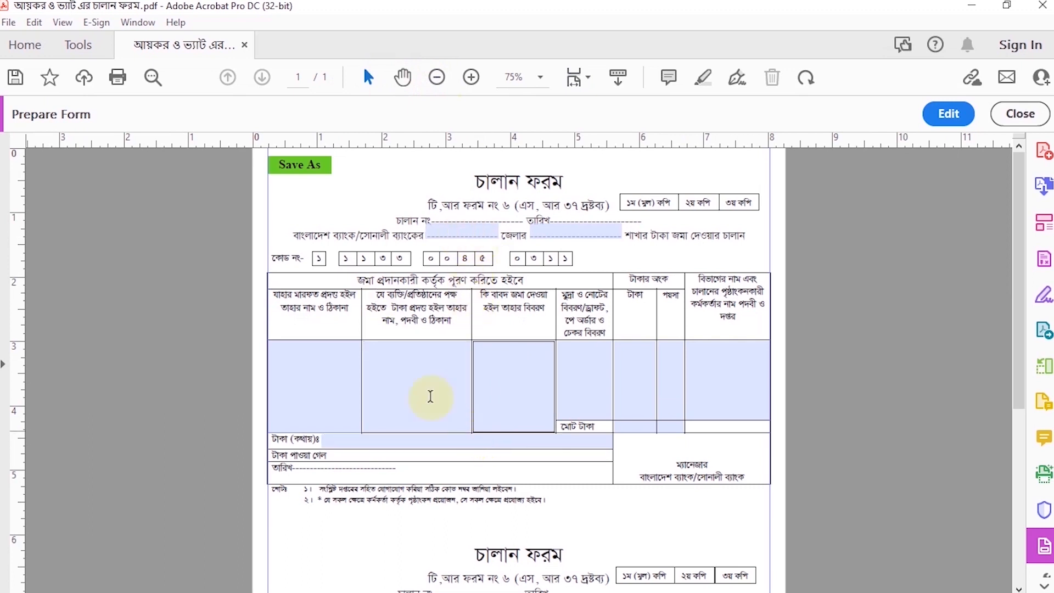
left_click(468, 232)
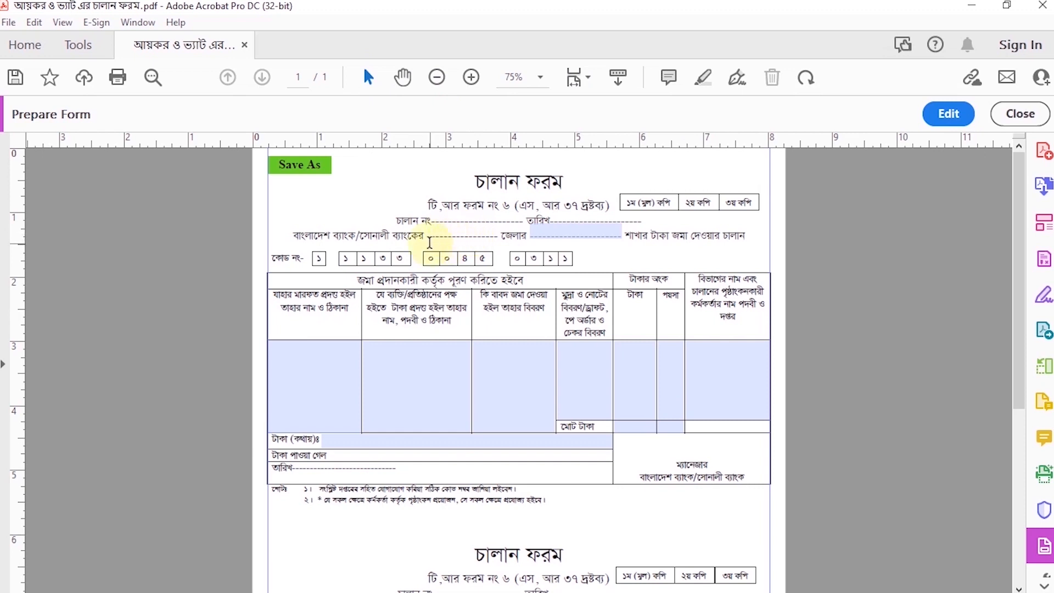
type("রং")
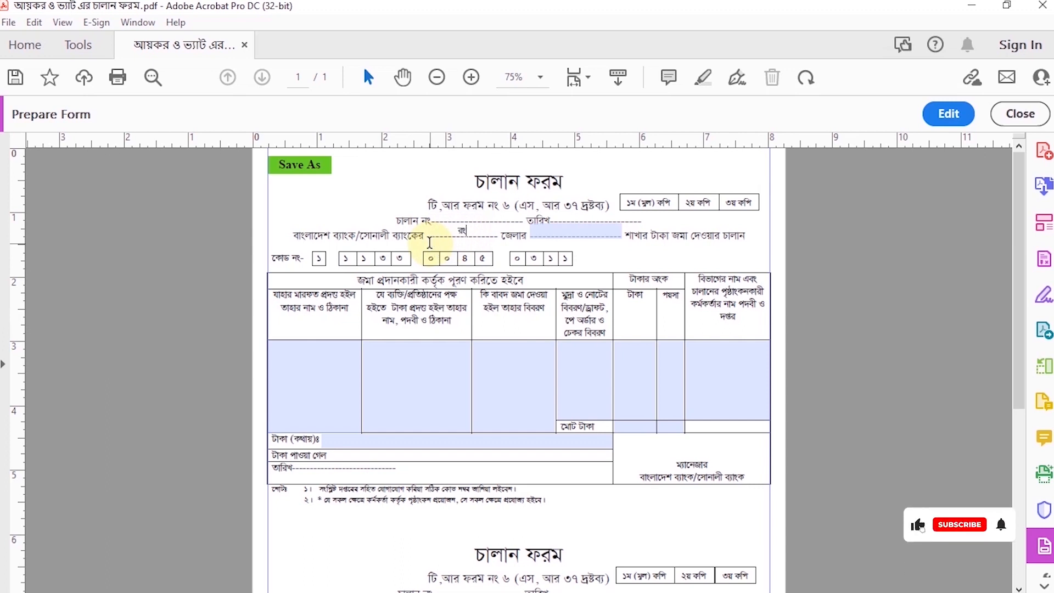
type("পুর")
key("Tab")
type("রংপুর সদর")
Fill the first challan's depositor field with the officer's name, উপজেলা কৃষি অফিসার and রংপুর সদর, রংপুর, with a blank line above
left_click(321, 383)
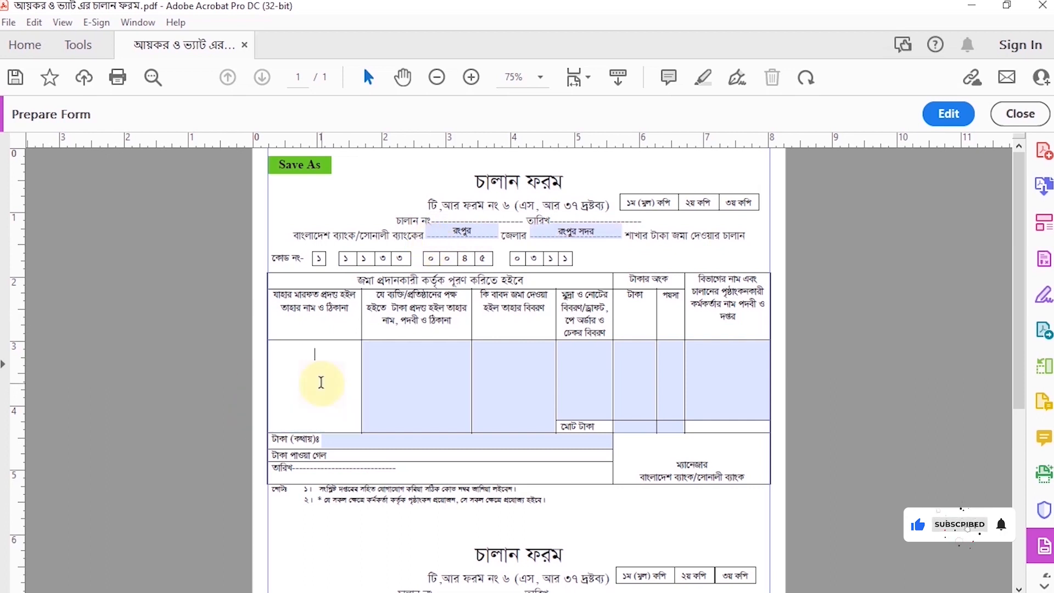
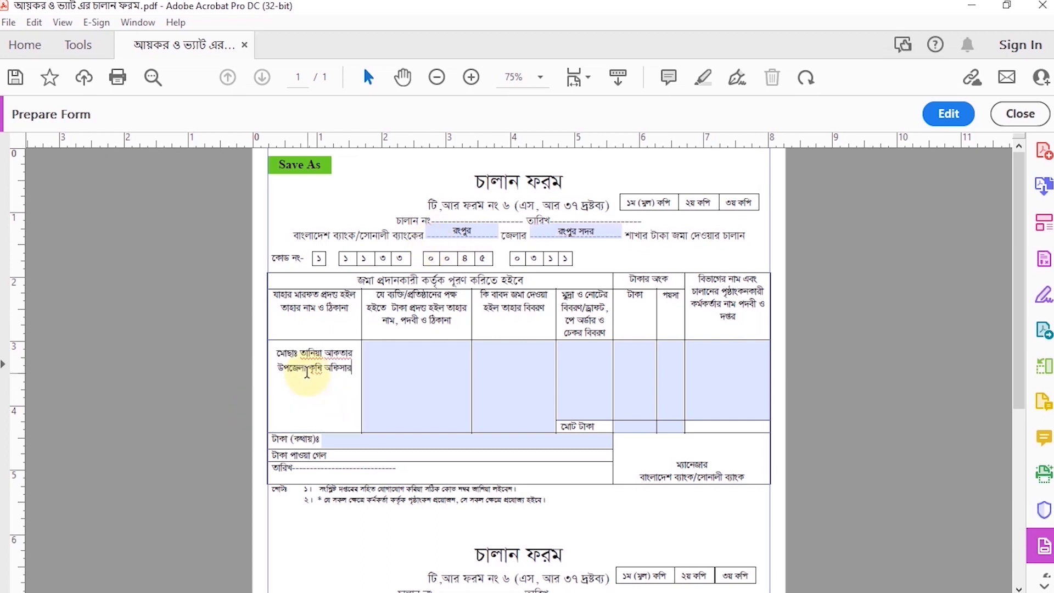
left_click(274, 355)
key("Return")
Copy the depositor's name and address block into the first challan's second column, for the person or institution paying
left_click(428, 390)
left_click_drag(353, 401, 277, 368)
key("ctrl+c")
left_click(425, 399)
key("ctrl+v")
Complete the first challan with purpose ভ্যাট বাবদ, payment নগদ, amount and total ১০০/-, and amount in words (একশত টাকা মাত্র)
left_click(518, 384)
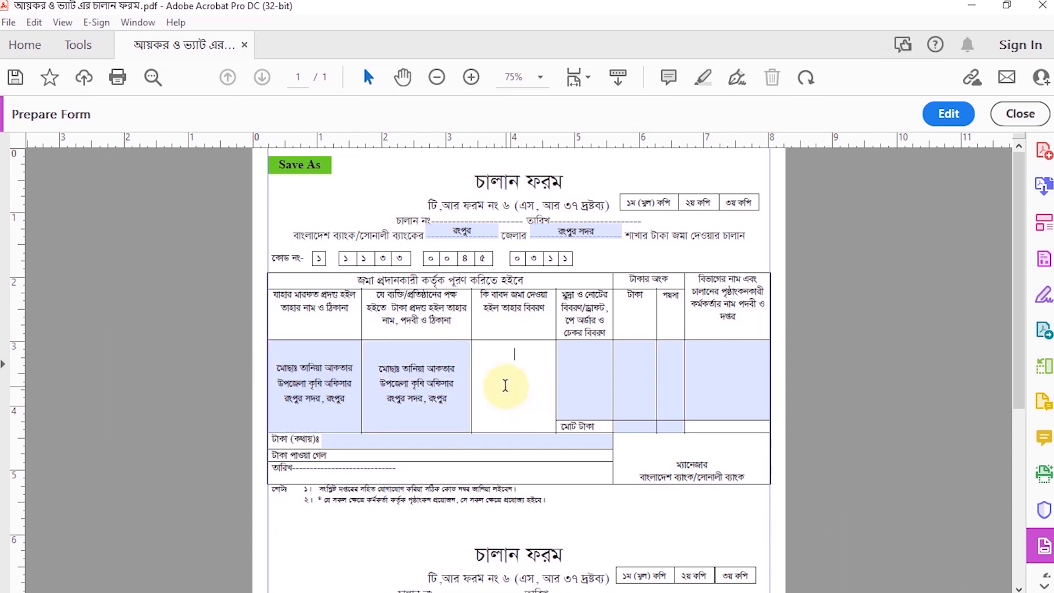
type("ভ্যাট বাবদ")
left_click(588, 394)
type("নগদ")
left_click(636, 377)
type("১০০/")
left_click(640, 428)
type("১০০/-")
left_click(650, 386)
type("-")
left_click(381, 440)
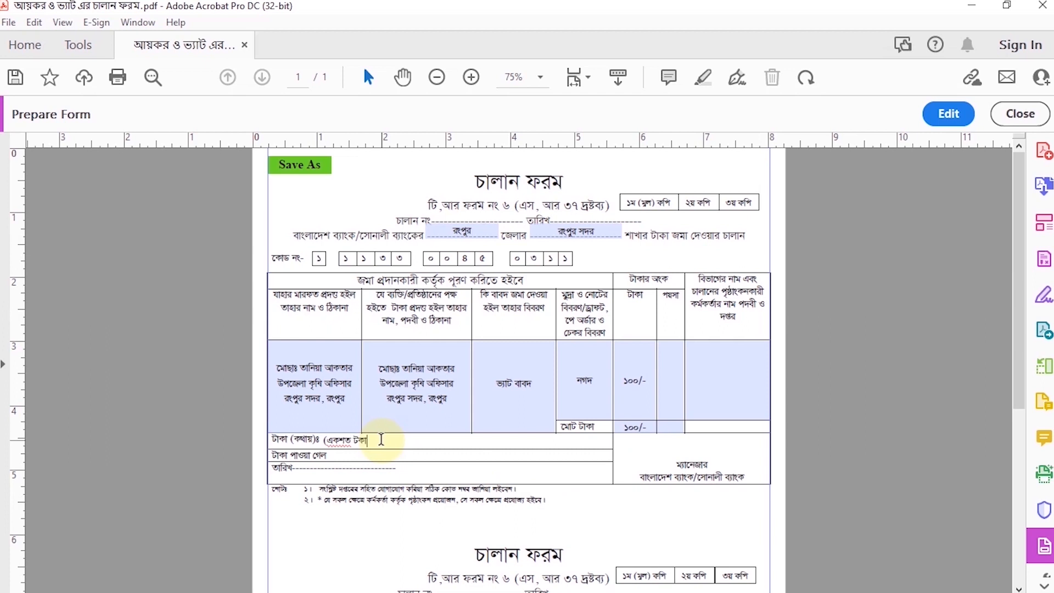
Copy the first challan's depositor details, and fill the second challan's district with রংপুর and branch with রংপুর সদর
left_click_drag(352, 400, 278, 367)
scroll(543, 412, "down", 3)
left_click(471, 382)
type("রংপুর")
key("Tab")
type("র")
scroll(449, 360, "down", 3)
Paste the copied name and address block into the second challan's depositor and payer columns
left_click(271, 419)
key("ctrl+v")
left_click(423, 447)
key("ctrl+v")
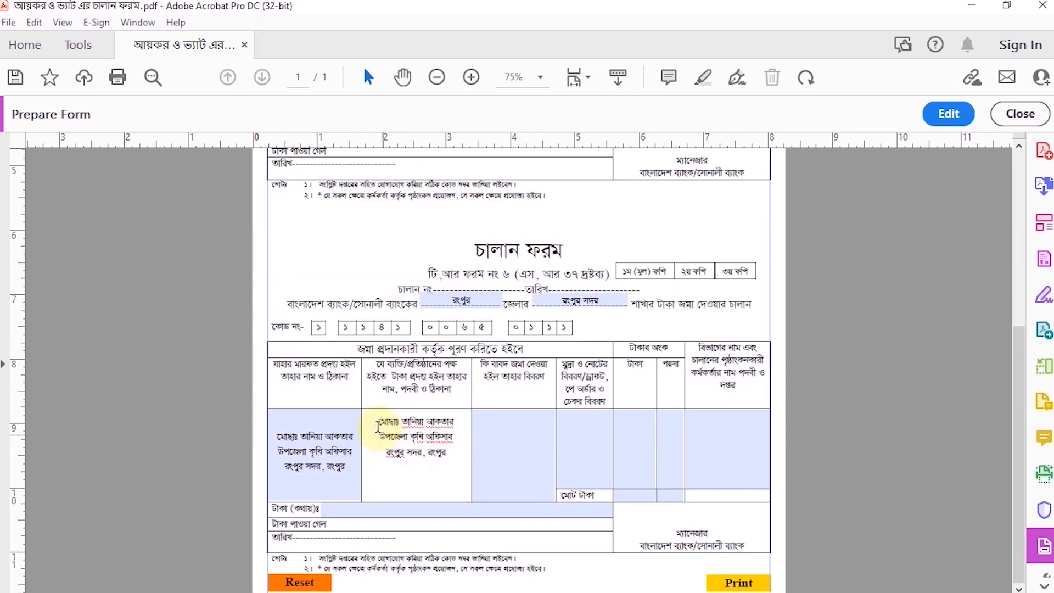
Fill the second challan's purpose with আয়কর বাবদ, payment description with নগদ and taka amount with ১০০/-
left_click(500, 442)
type("আয়কর বাবদ")
left_click(605, 442)
type("নগদ")
key("Tab")
type("১০০/-")
key("Tab")
Paste the copied name and address block into the department and endorsing officer column of both challans
scroll(973, 450, "up", 3)
left_click(750, 245)
key("ctrl+v")
scroll(748, 333, "down", 3)
left_click(714, 441)
key("ctrl+v")
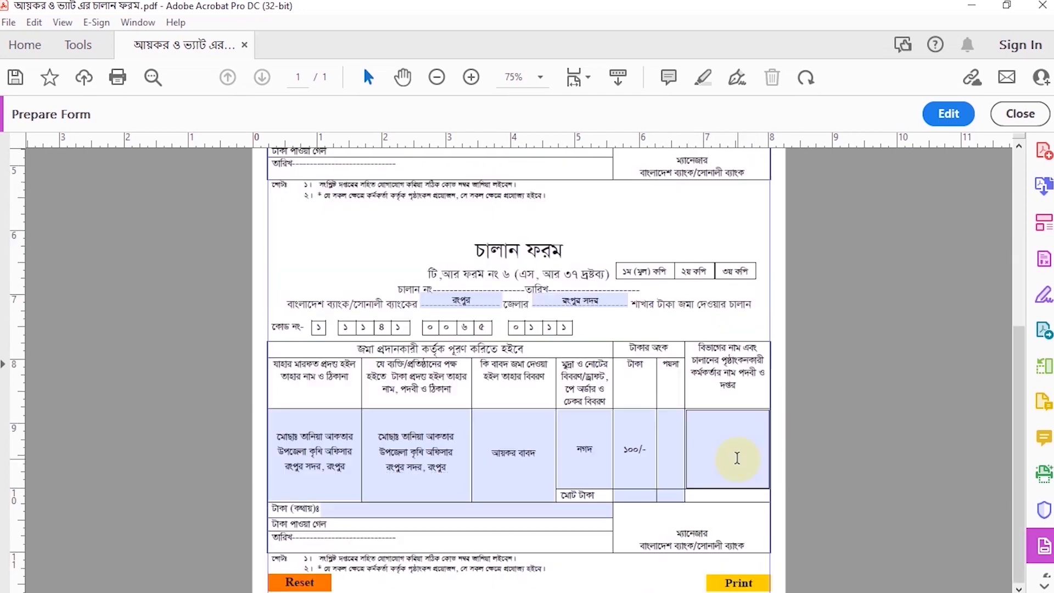
Set the second challan's total to ১০০/- and its amount in words to (একশত টাকা মাত্র)
left_click(634, 492)
left_click(384, 508)
type("(একশ")
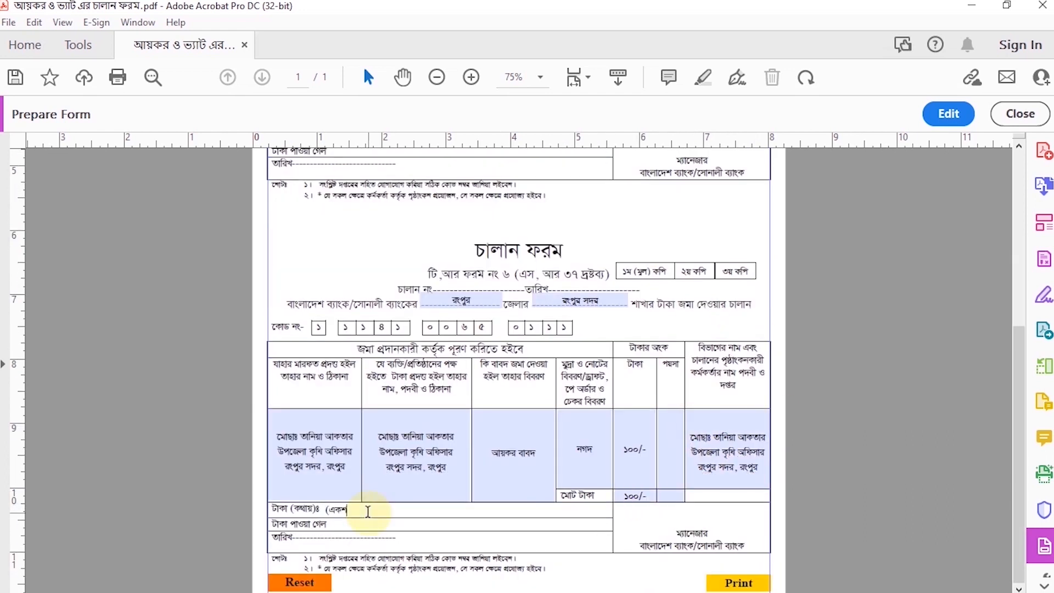
type("ত টাকা মাত্র)")
Test the form's Save As button by saving the filled challan to the Desktop as 01
scroll(626, 492, "up", 5)
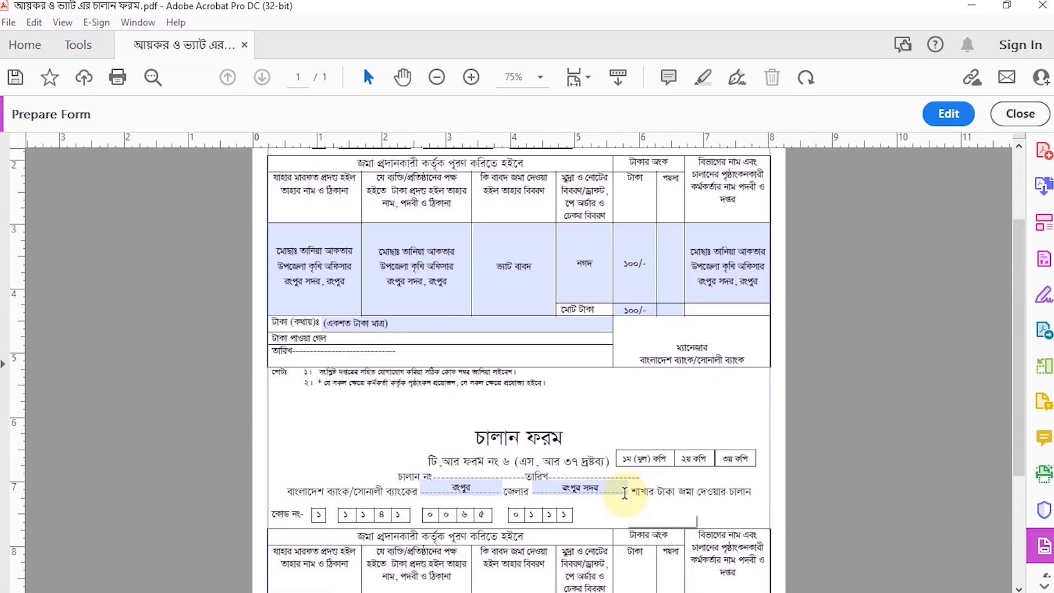
left_click(310, 171)
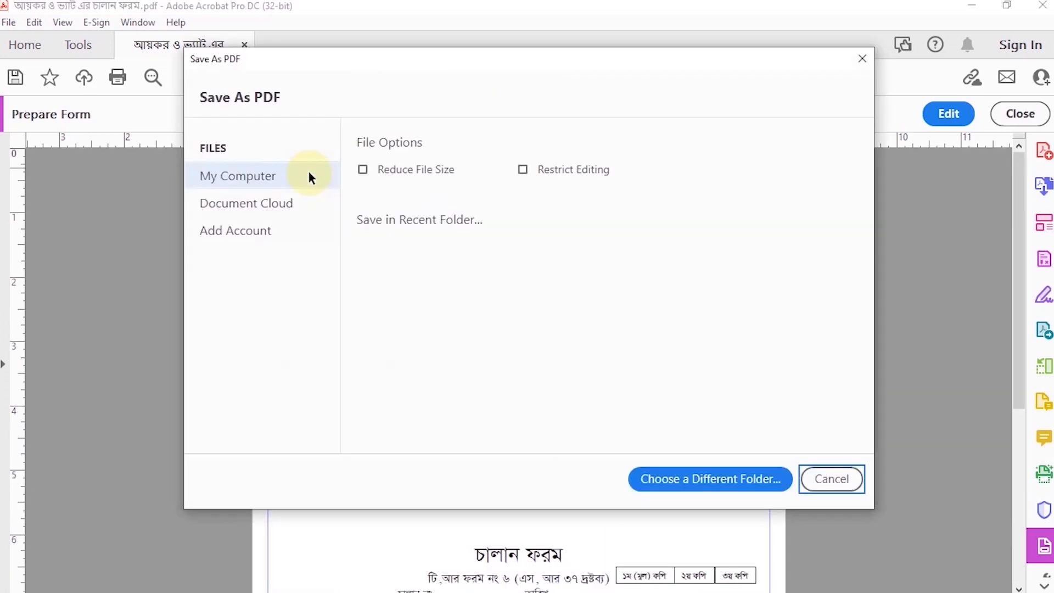
left_click(439, 283)
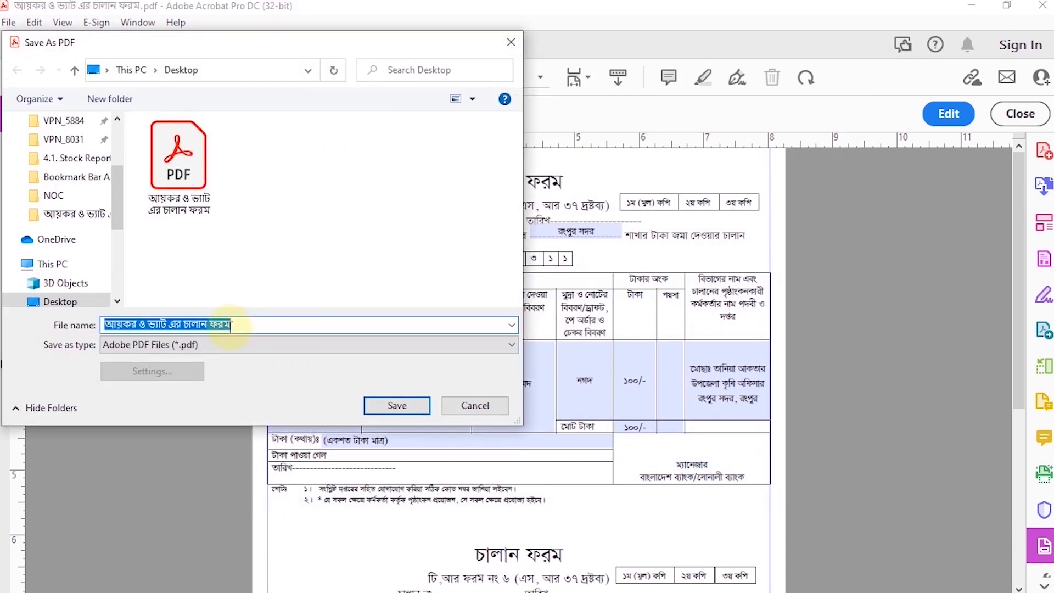
type("01")
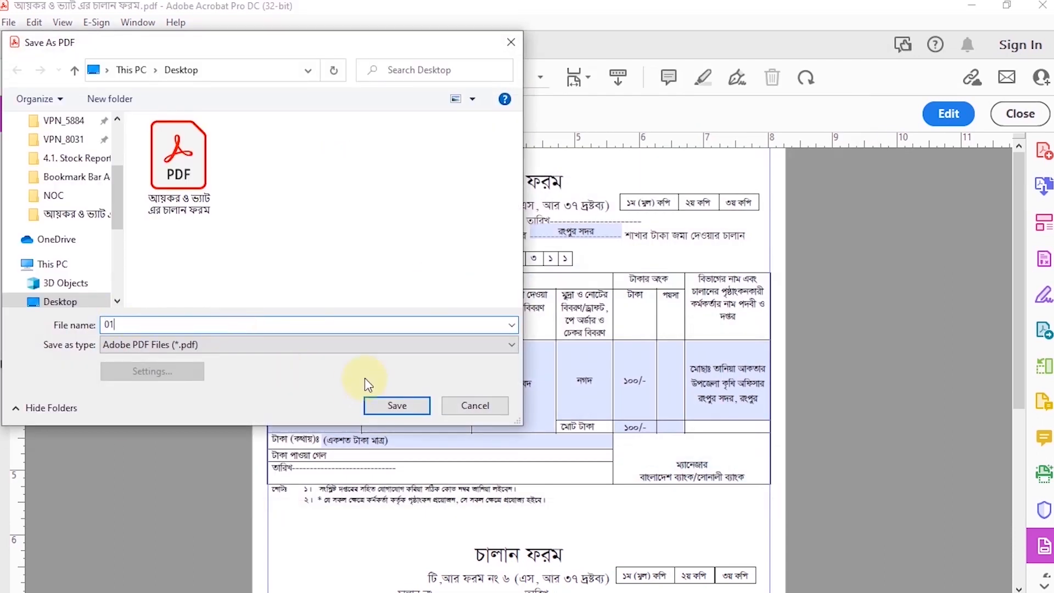
left_click(394, 407)
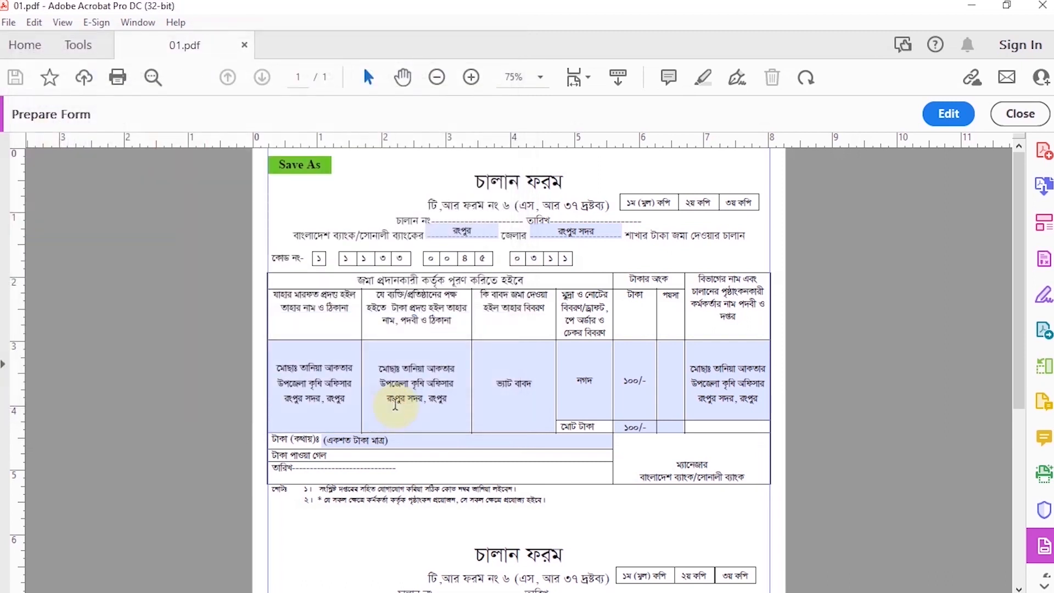
Test the form's Print button, check the print preview of both challans, and cancel without printing
scroll(522, 400, "down", 10)
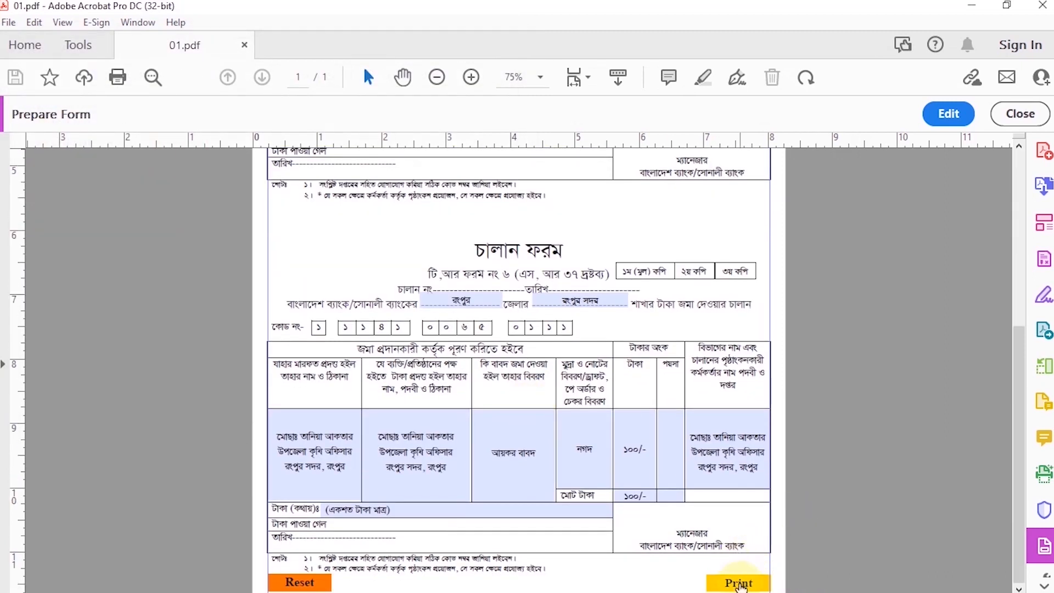
left_click(762, 587)
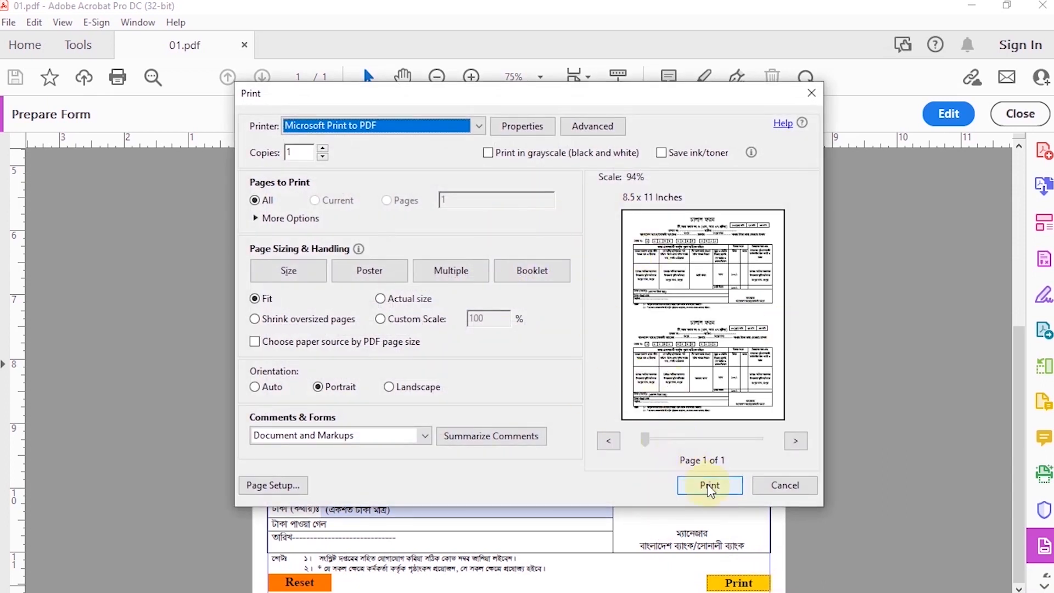
left_click(791, 488)
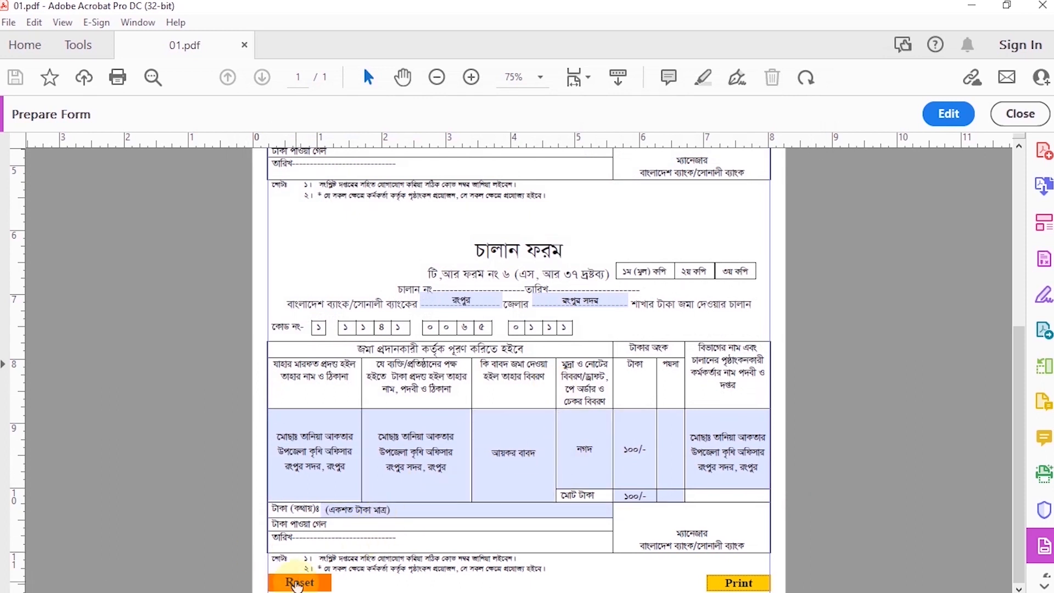
Clear all entries with the form's Reset button and check the fields of both challans
left_click(297, 584)
scroll(405, 436, "up", 5)
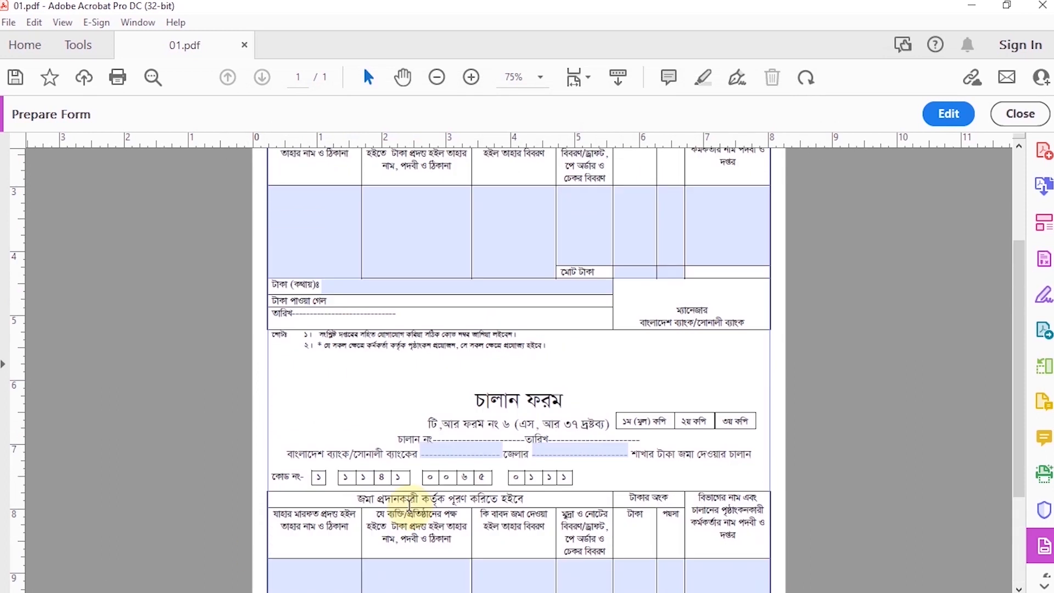
left_click(533, 356)
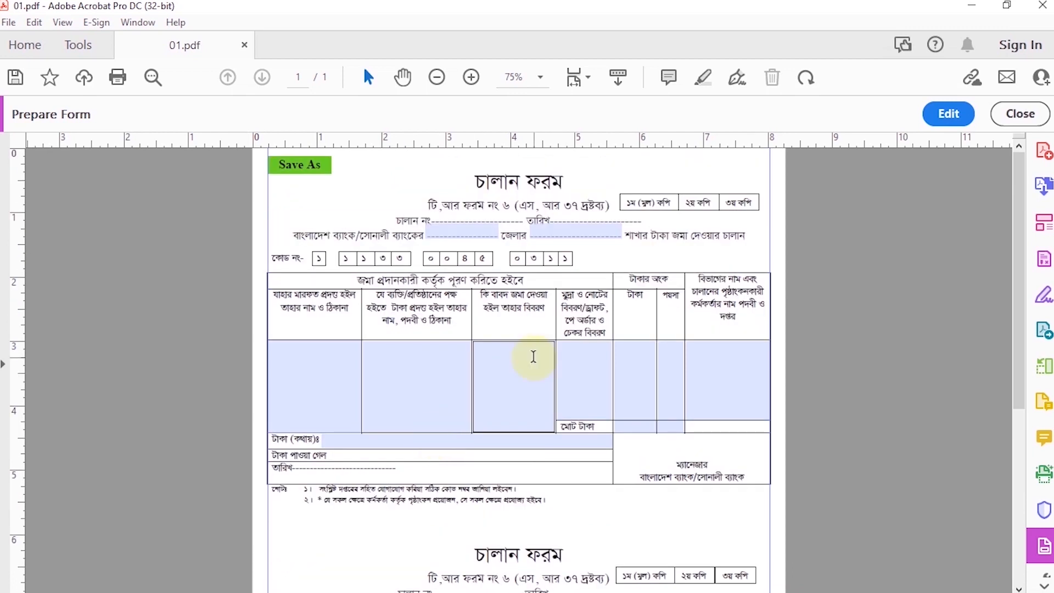
scroll(533, 356, "down", 4)
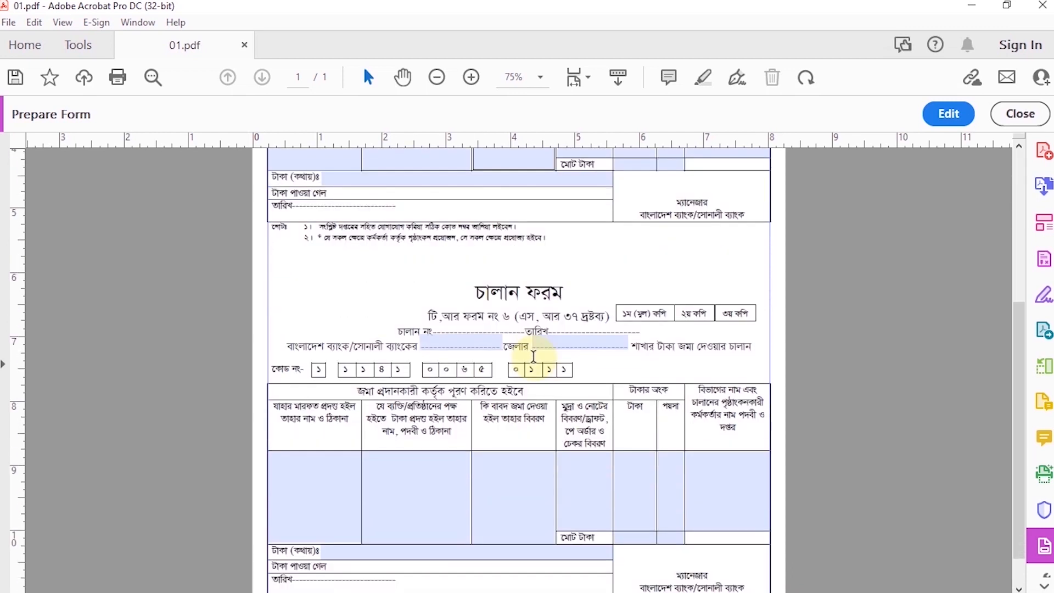
scroll(533, 356, "down", 1)
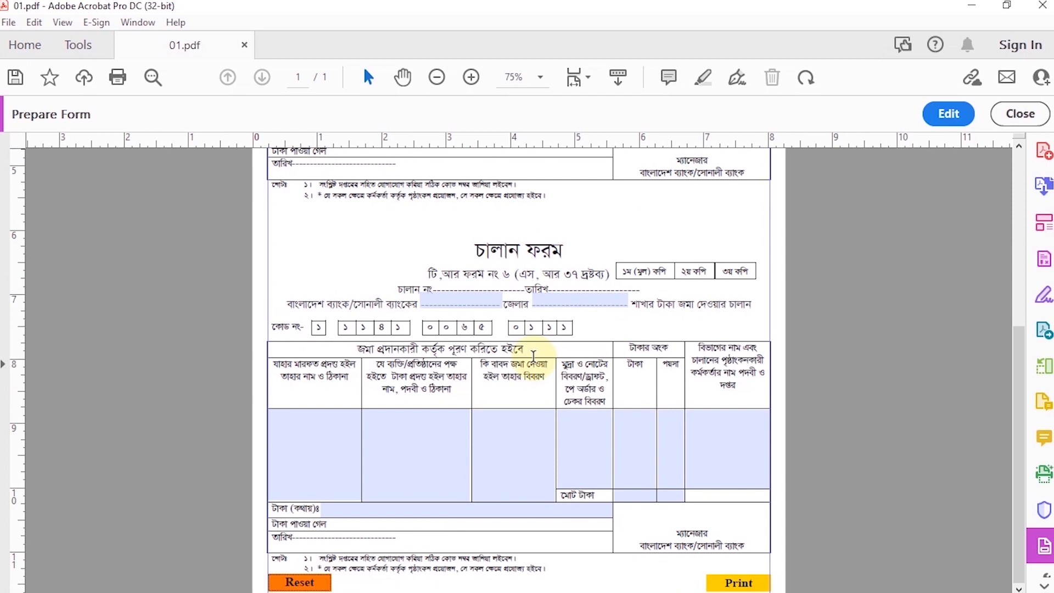